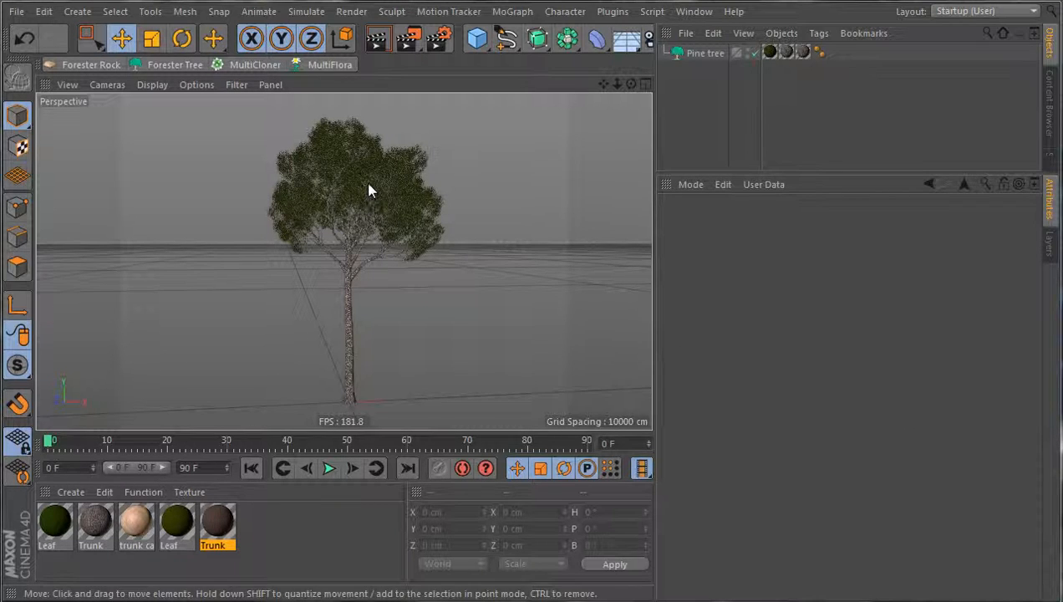
# Step: Examine the pine tree's crown, trunk and base from several distances and angles
pyautogui.click(378, 142)
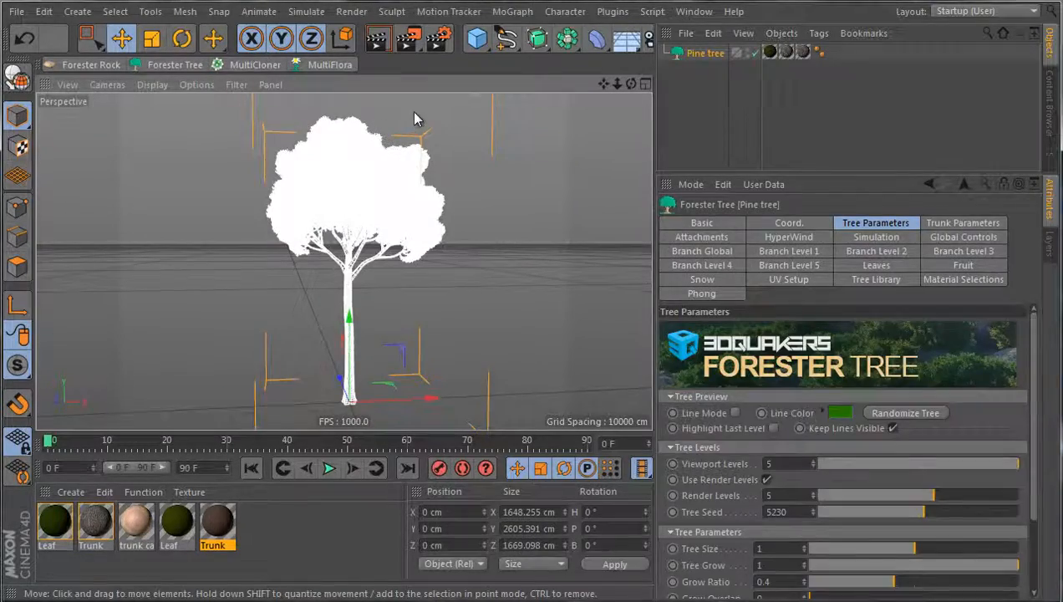
pyautogui.click(412, 112)
pyautogui.scroll(8, 368, 138)
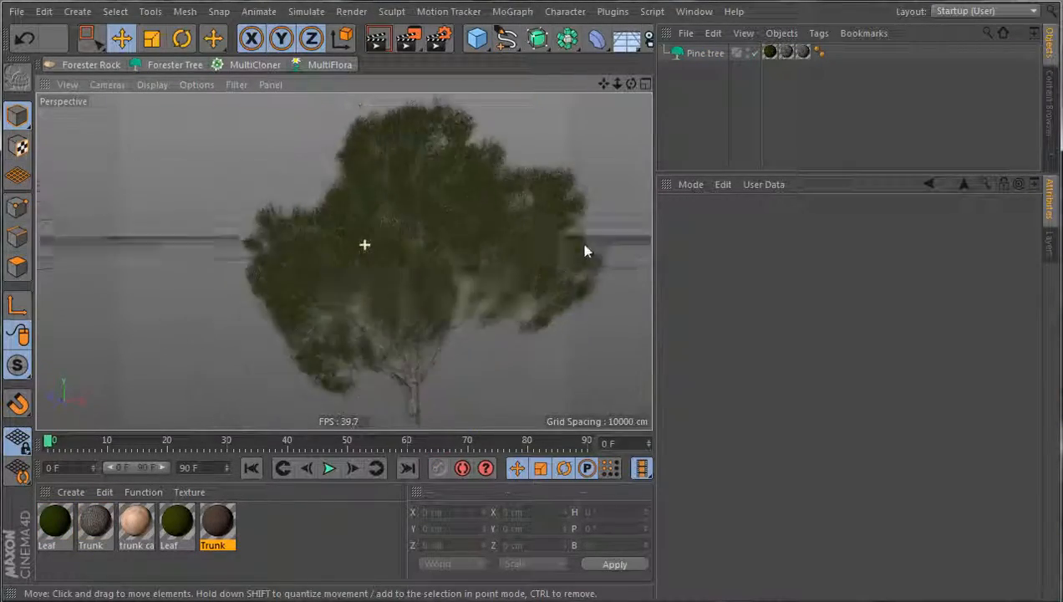
pyautogui.scroll(10, 585, 251)
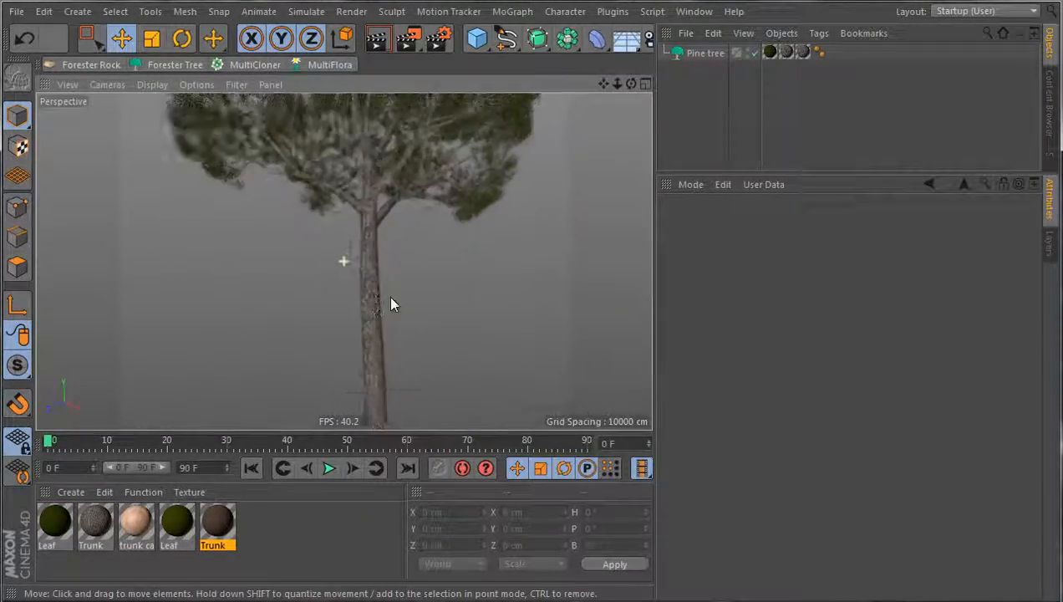
pyautogui.scroll(2, 381, 302)
pyautogui.keyDown('alt'); pyautogui.moveTo(439, 346); pyautogui.dragTo(481, 323); pyautogui.keyUp('alt')
pyautogui.scroll(-6, 480, 323)
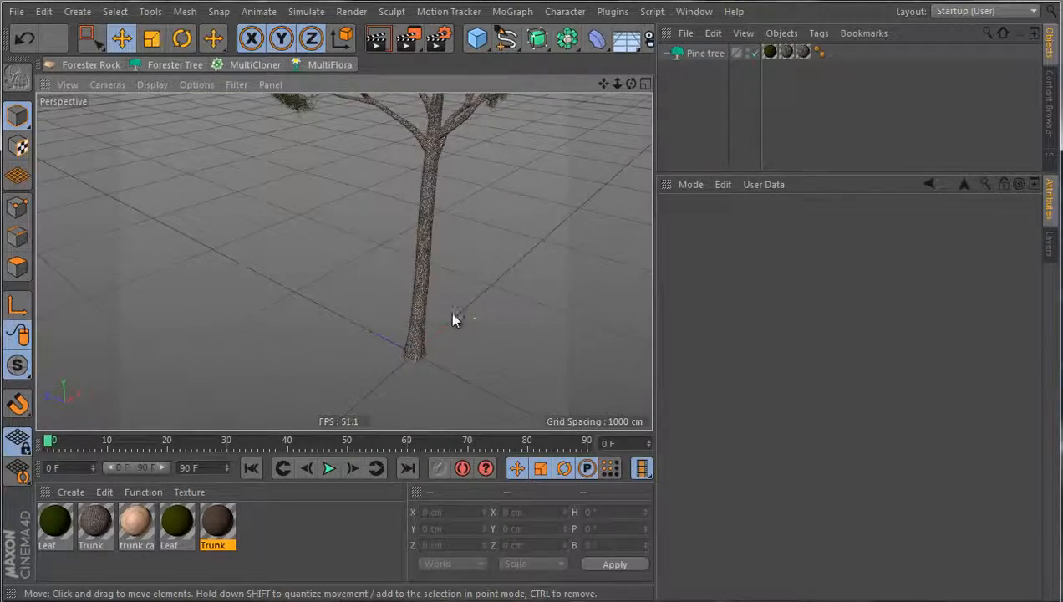
pyautogui.scroll(-2, 474, 193)
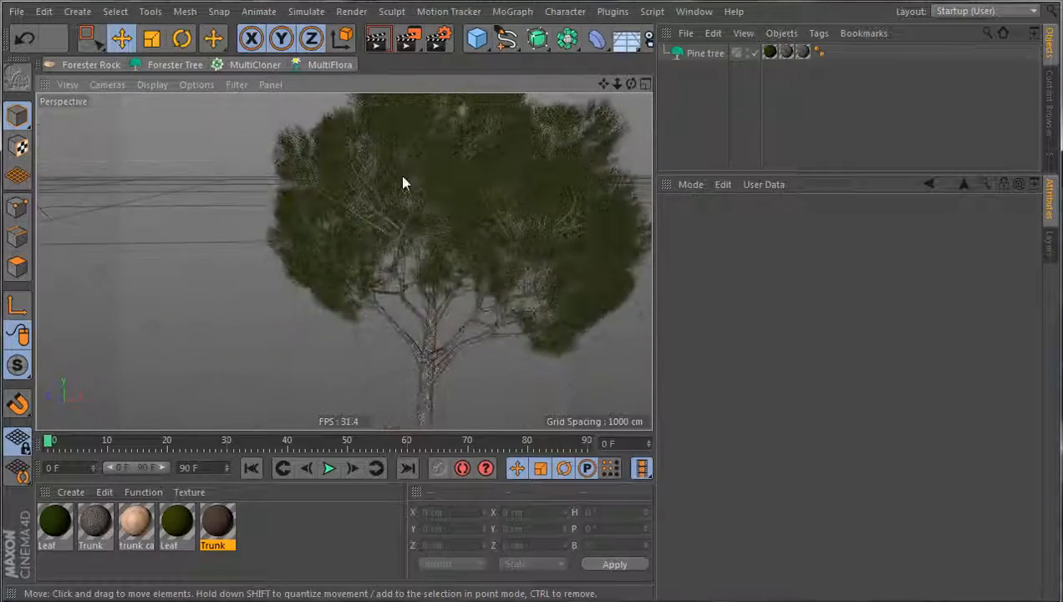
# Step: Select the pine tree and browse the species presets in its Forester Tree library
pyautogui.click(404, 181)
pyautogui.scroll(-2, 251, 255)
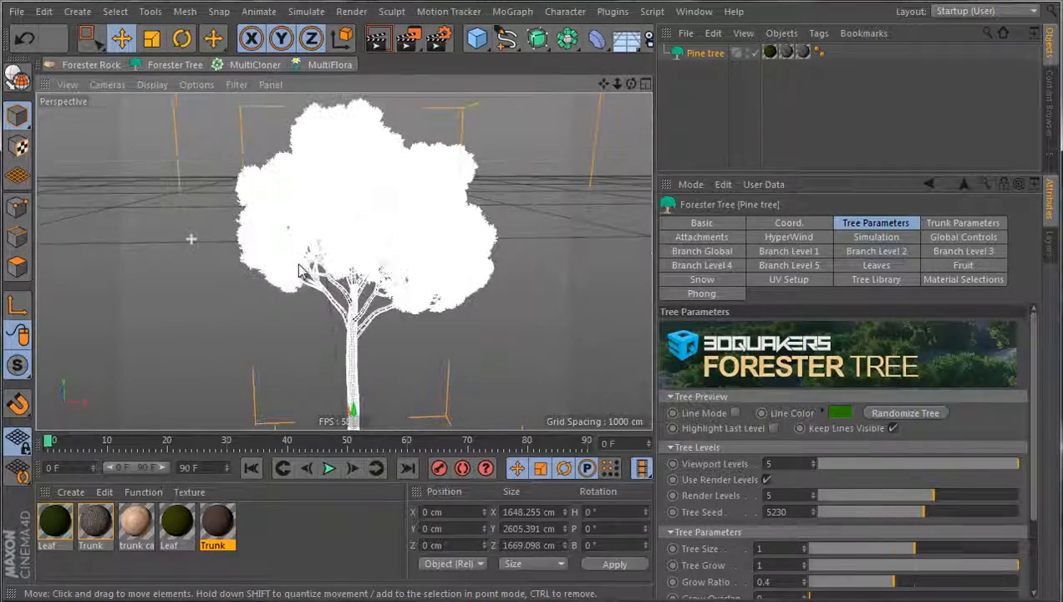
pyautogui.click(872, 281)
pyautogui.scroll(-5, 752, 472)
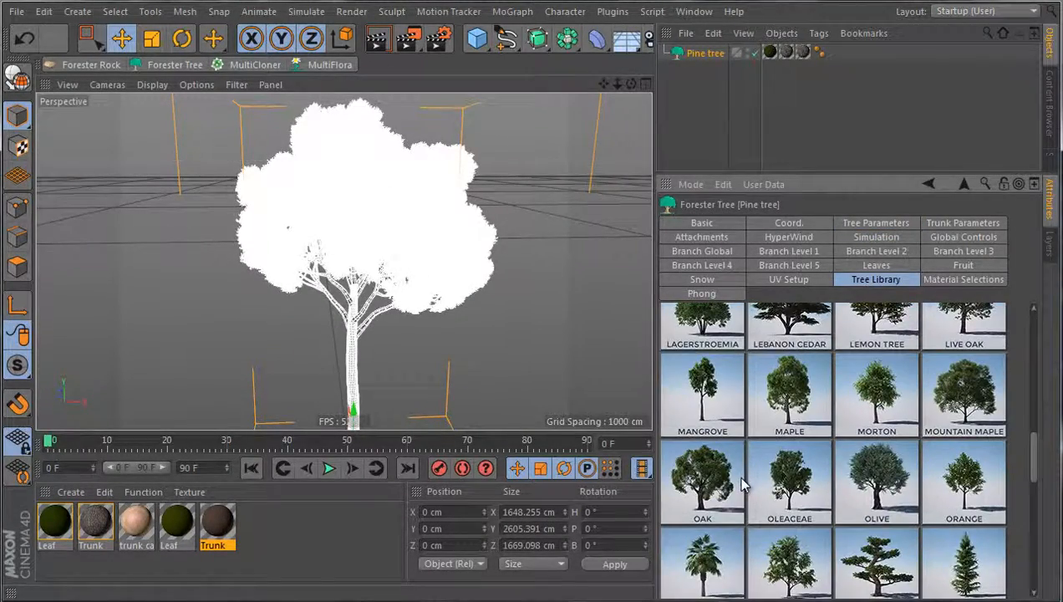
pyautogui.scroll(-2, 738, 489)
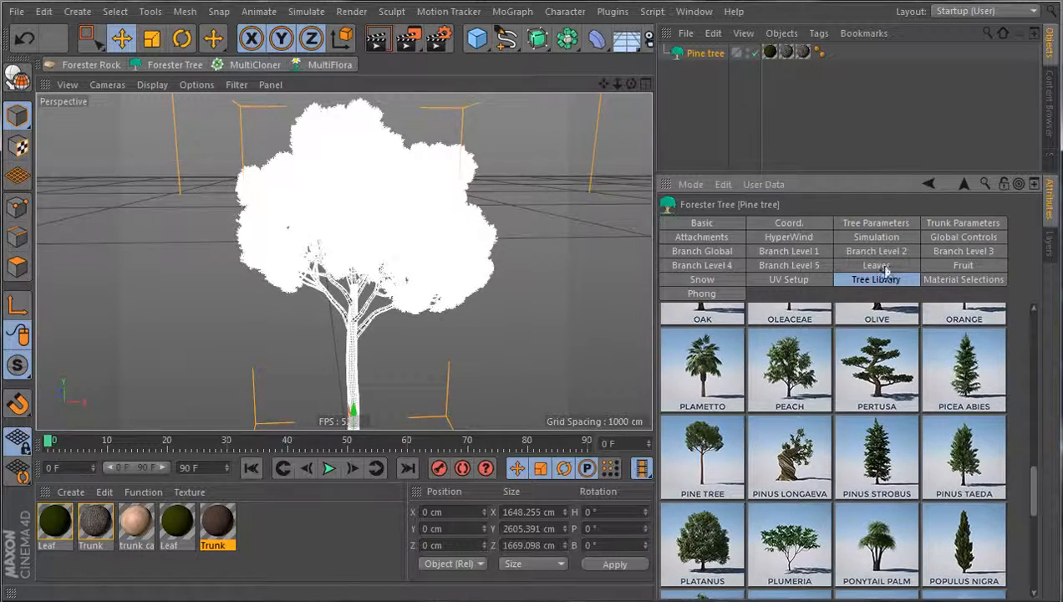
pyautogui.scroll(10, 755, 368)
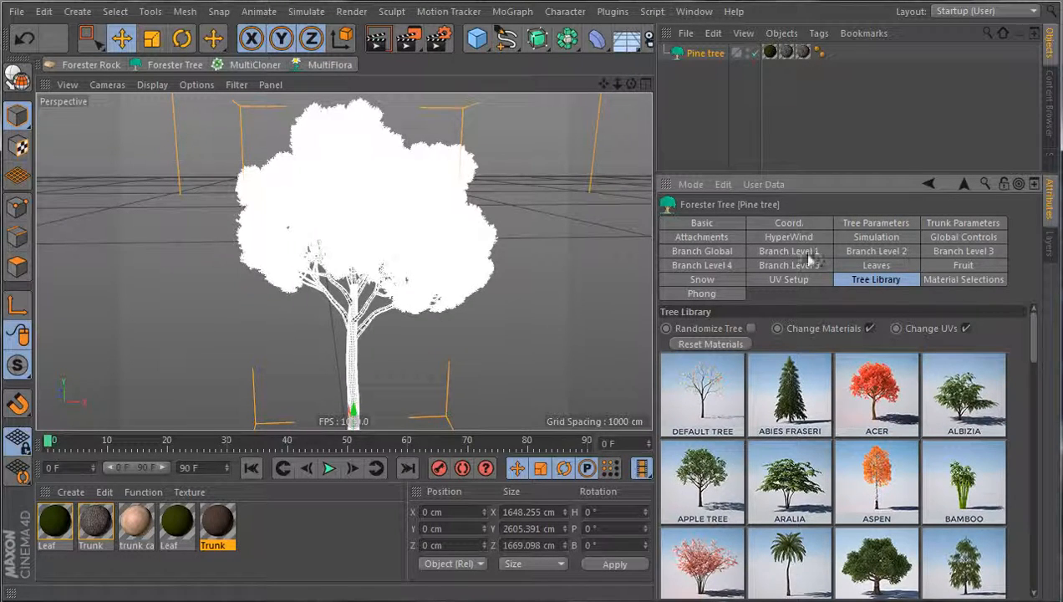
# Step: Turn off branch generation for the pine tree so only its trunk is left
pyautogui.click(721, 252)
pyautogui.click(770, 343)
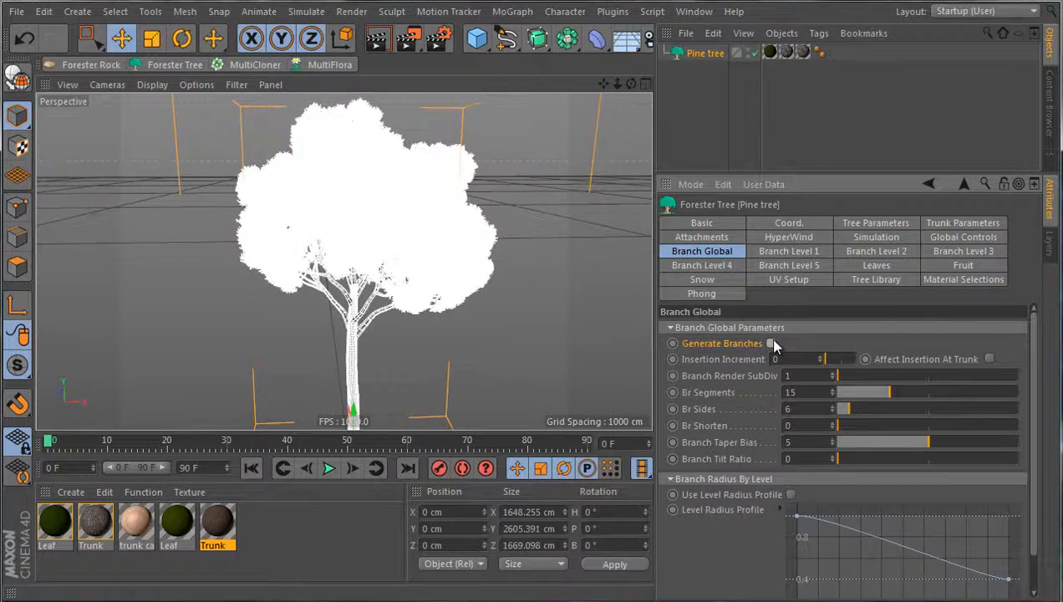
pyautogui.click(421, 327)
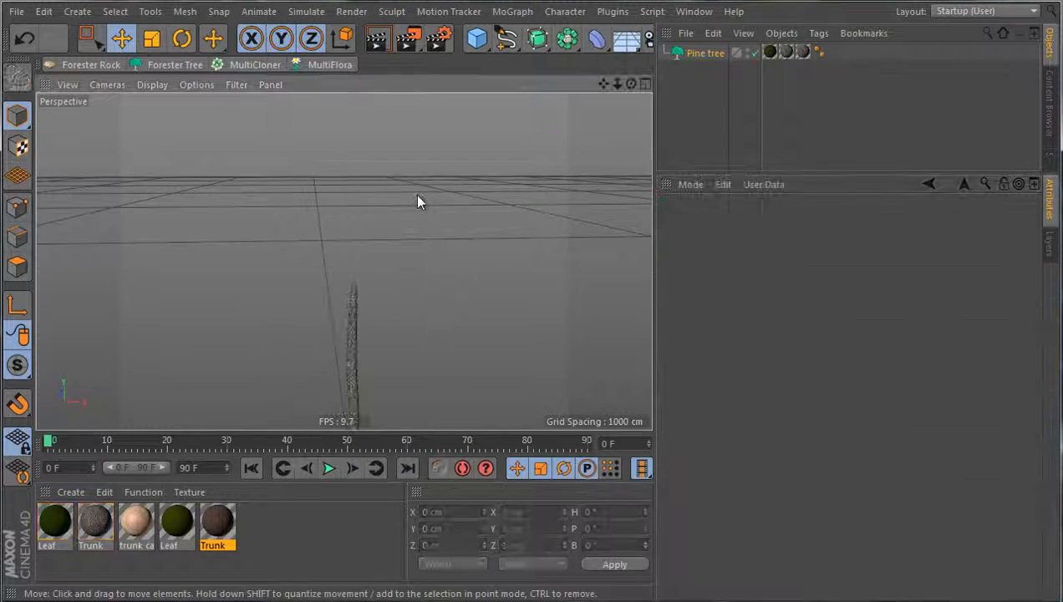
pyautogui.keyDown('alt'); pyautogui.moveTo(418, 201); pyautogui.dragTo(409, 270); pyautogui.keyUp('alt')
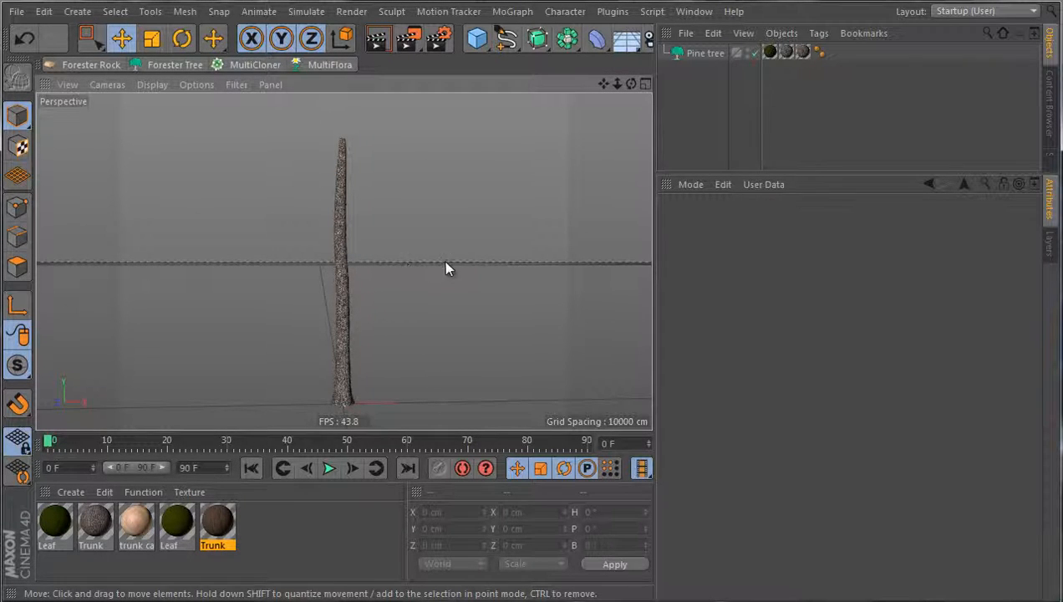
# Step: Duplicate the bare pine trunk and place the copy about 645 cm along the X axis
pyautogui.click(345, 261)
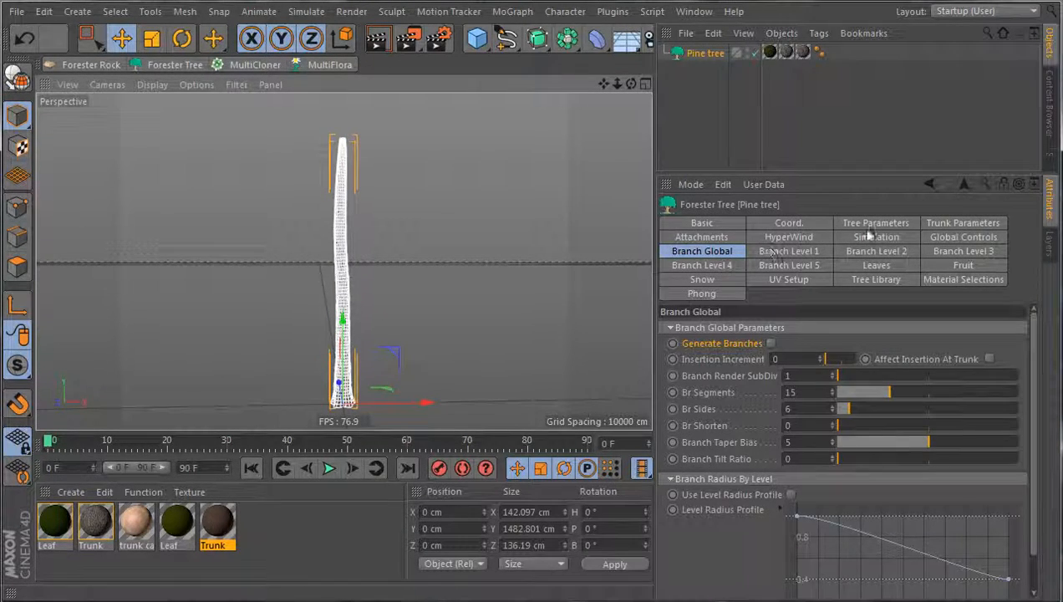
pyautogui.click(726, 235)
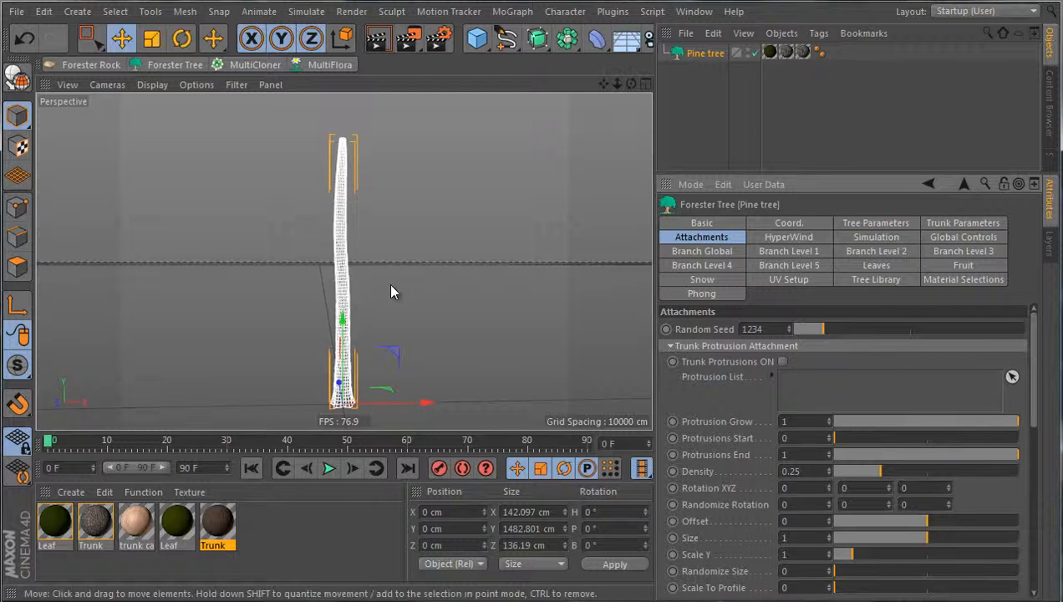
pyautogui.keyDown('alt'); pyautogui.moveTo(237, 284); pyautogui.dragTo(518, 367); pyautogui.keyUp('alt')
pyautogui.doubleClick(712, 53)
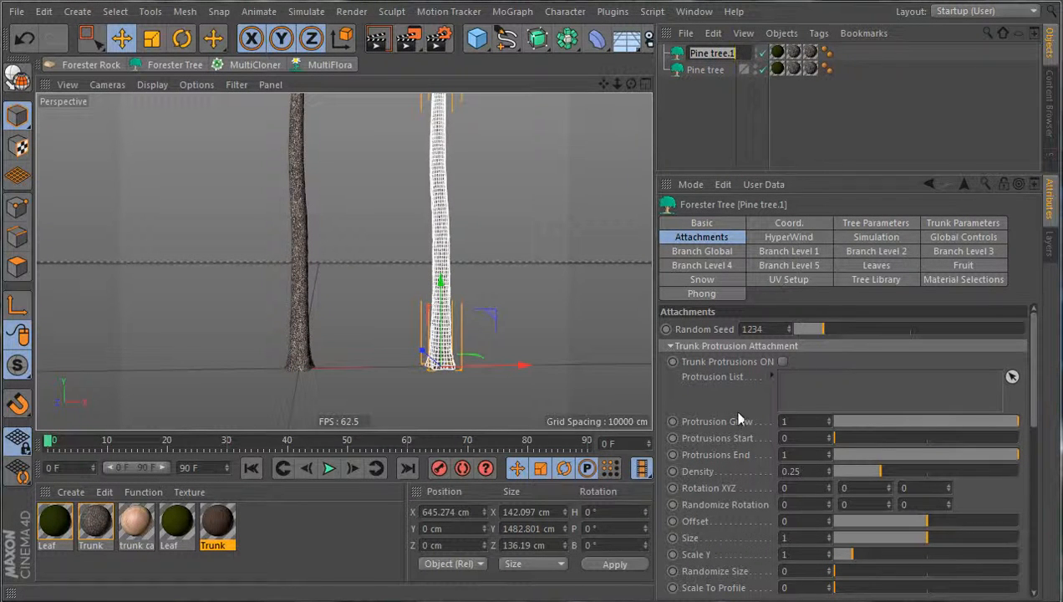
pyautogui.press('Return')
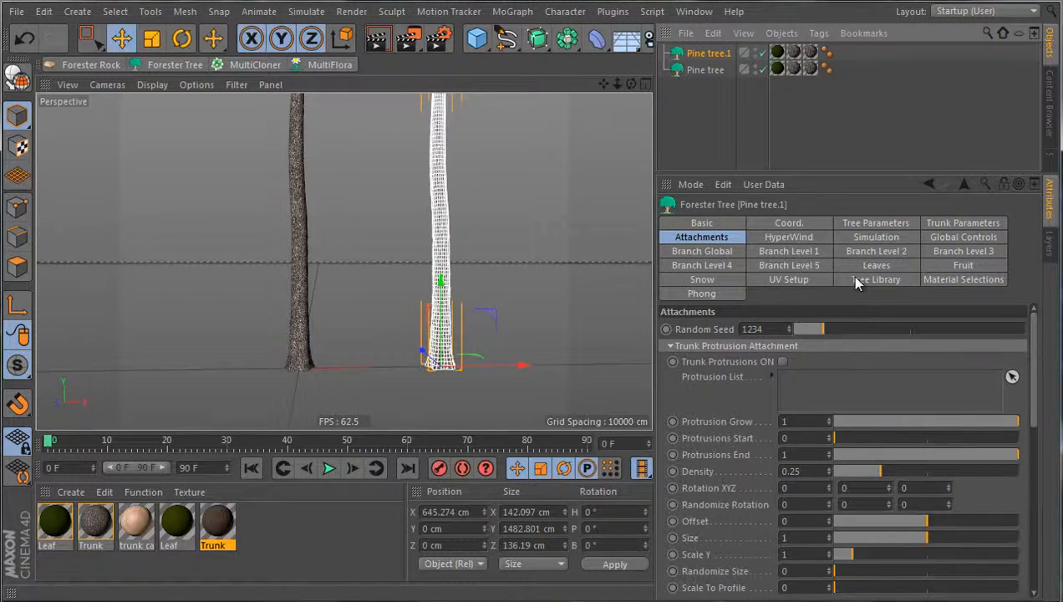
# Step: Load the Default Tree preset from the tree library onto the duplicated tree
pyautogui.click(855, 282)
pyautogui.click(715, 380)
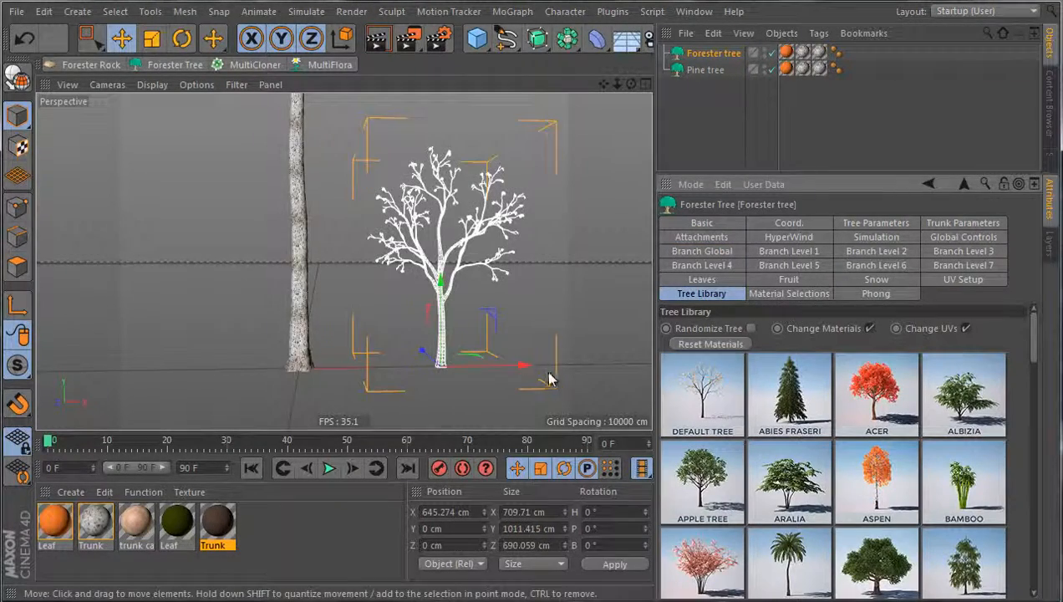
pyautogui.scroll(5, 492, 320)
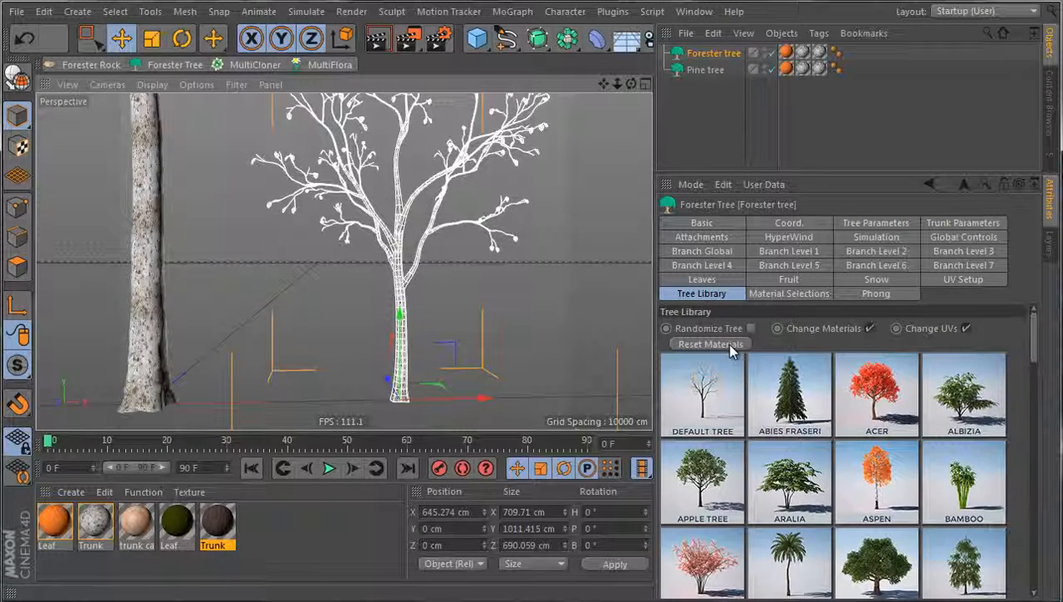
# Step: Rename the duplicated tree as "protrusion 1" and turn off its branch generation
pyautogui.doubleClick(719, 53)
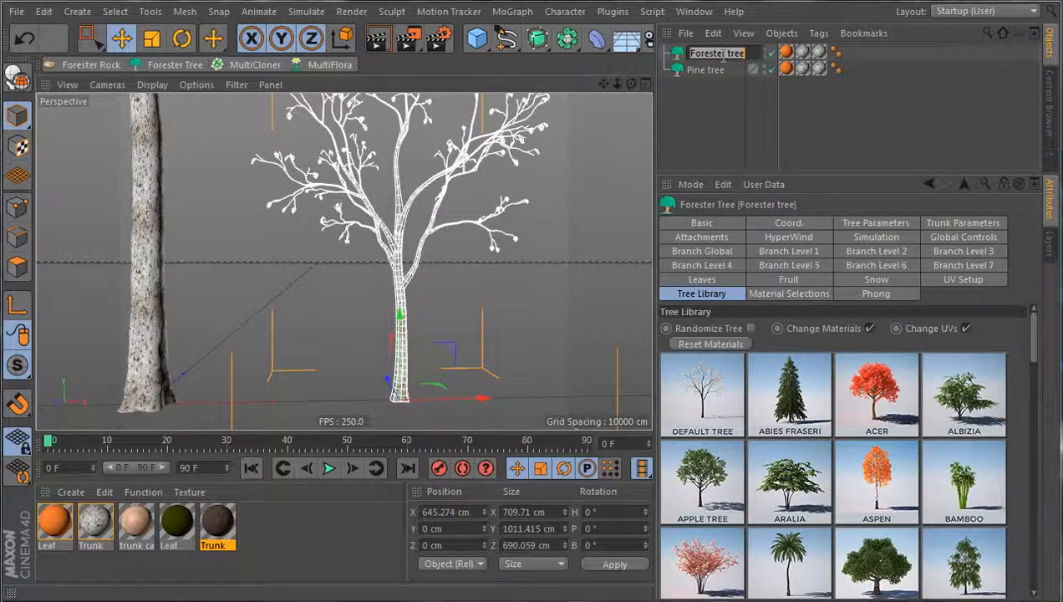
pyautogui.write('B')
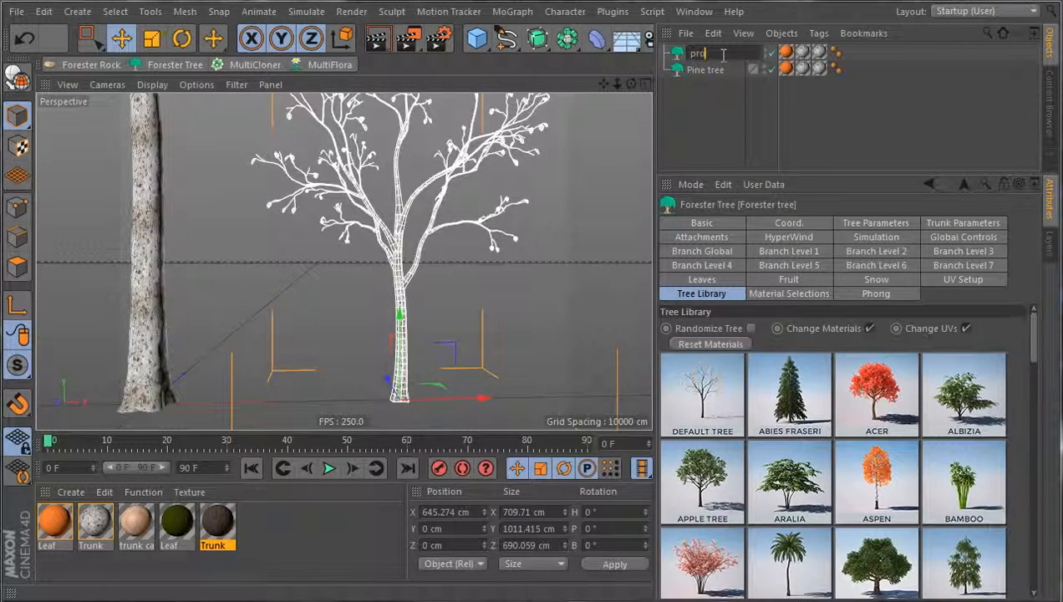
pyautogui.write('rotrusion 1')
pyautogui.press('Return')
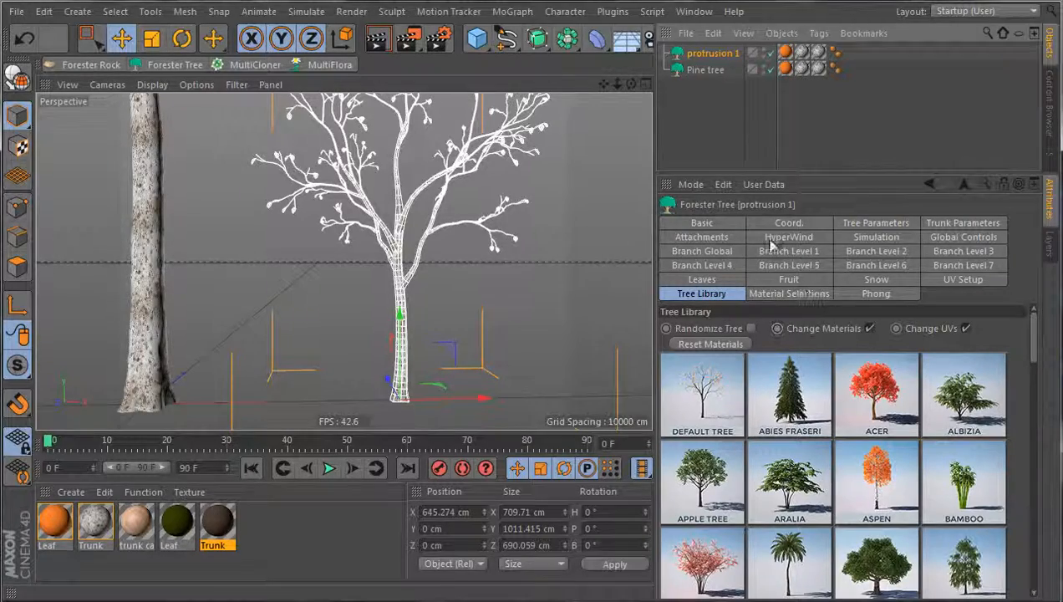
pyautogui.click(723, 251)
pyautogui.click(770, 342)
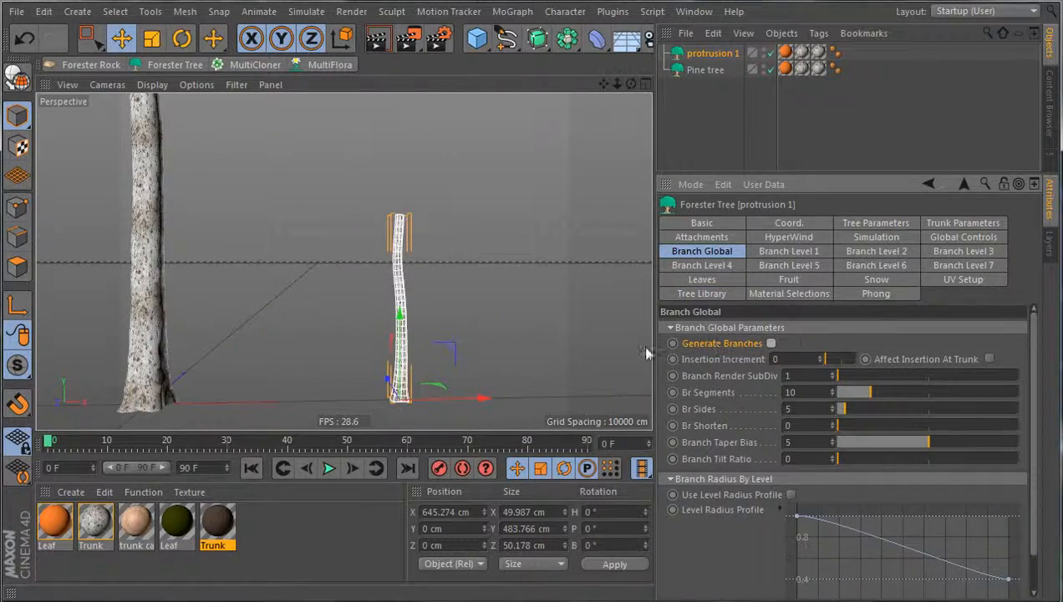
# Step: Enable Trunk Caps on protrusion 1 to close the open ends of its trunk
pyautogui.scroll(4, 407, 215)
pyautogui.keyDown('alt'); pyautogui.moveTo(422, 174); pyautogui.dragTo(451, 308); pyautogui.keyUp('alt')
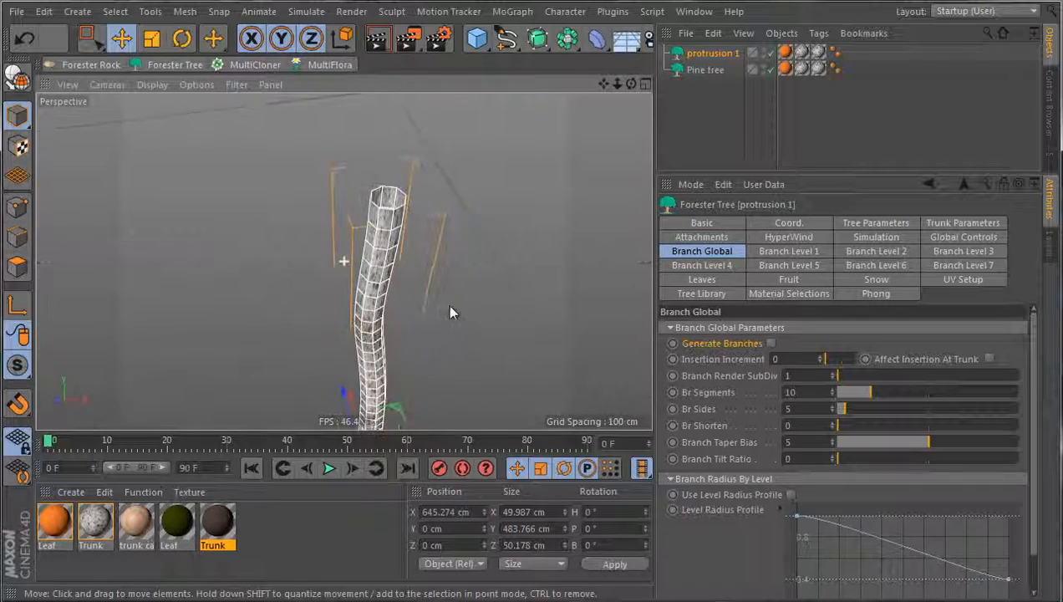
pyautogui.scroll(5, 370, 185)
pyautogui.keyDown('alt'); pyautogui.moveTo(419, 197); pyautogui.dragTo(407, 248); pyautogui.keyUp('alt')
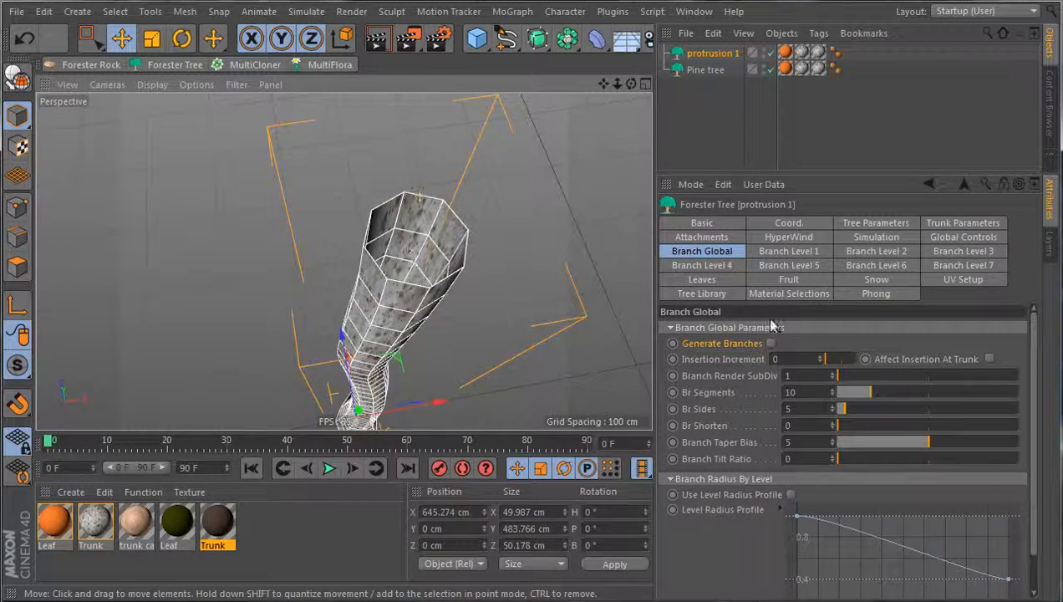
pyautogui.click(877, 226)
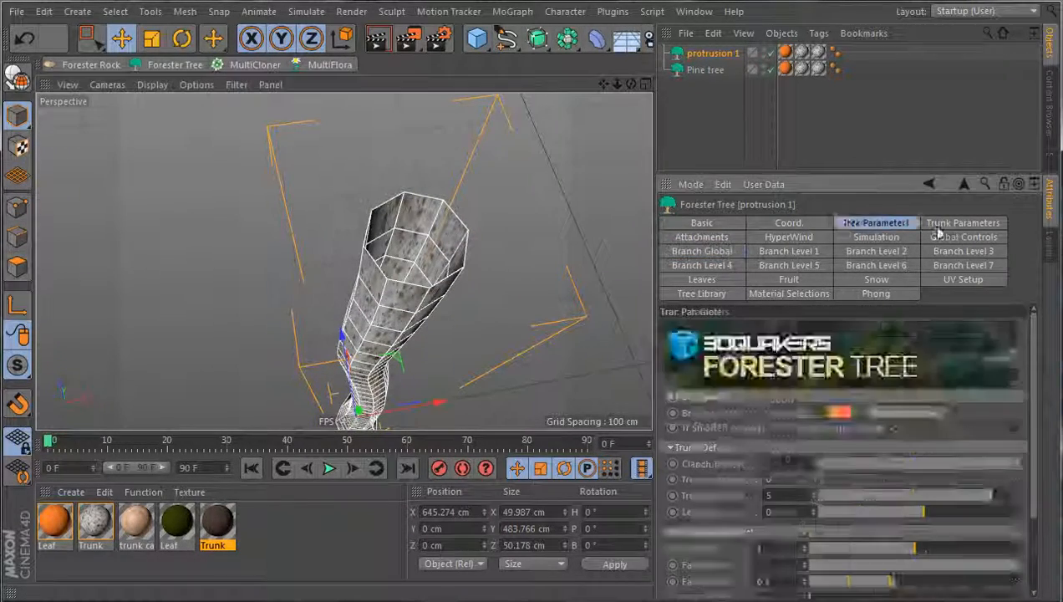
pyautogui.click(961, 222)
pyautogui.click(738, 344)
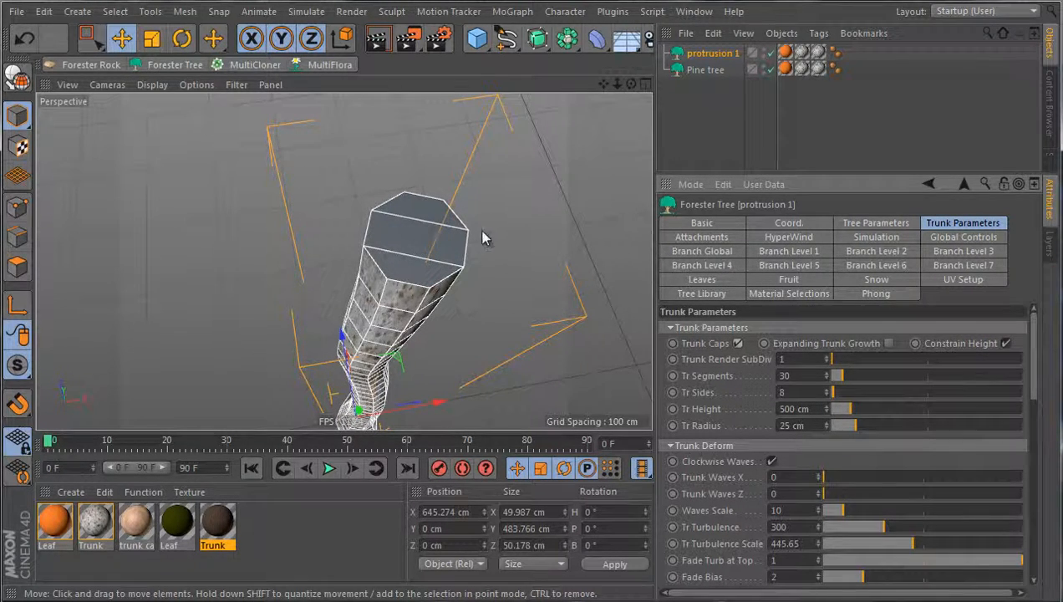
# Step: Replace the three texture tags on protrusion 1 with the dark brown Trunk material
pyautogui.click(802, 52)
pyautogui.keyDown('shift'); pyautogui.click(787, 52); pyautogui.keyUp('shift')
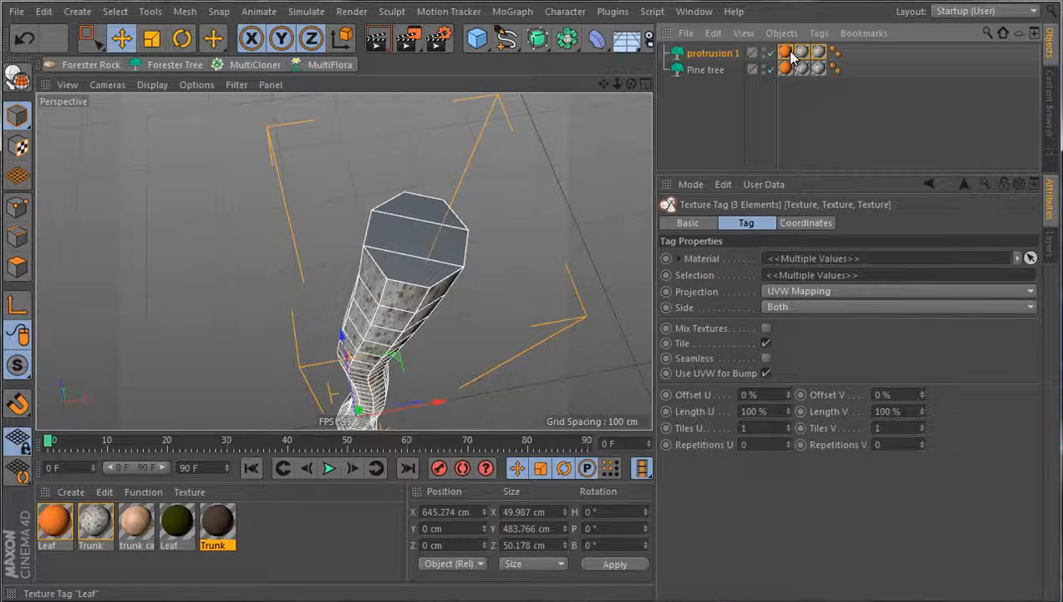
pyautogui.press('Delete')
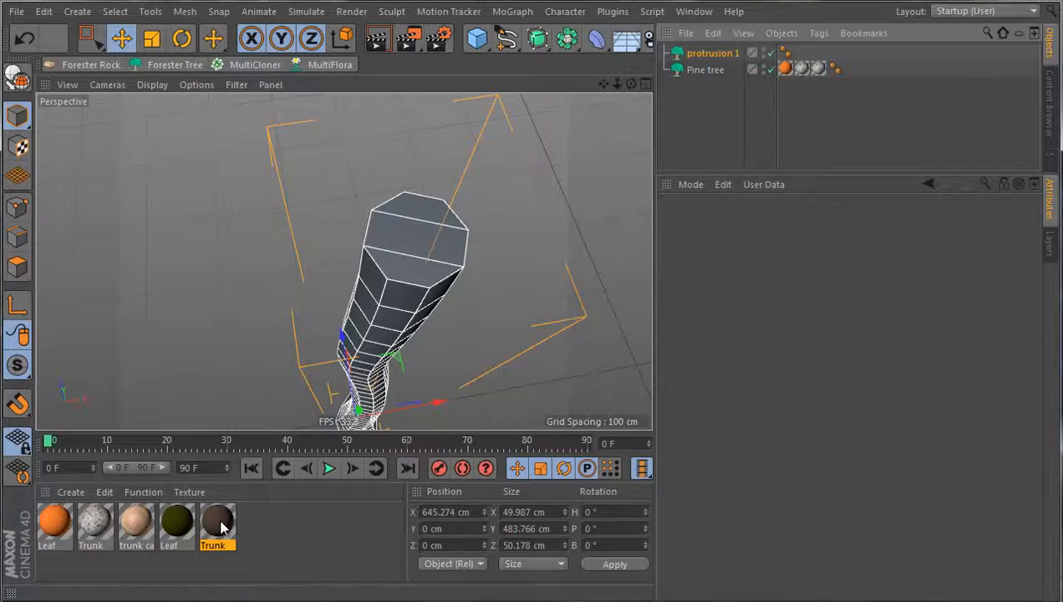
pyautogui.moveTo(219, 525); pyautogui.dragTo(713, 53)
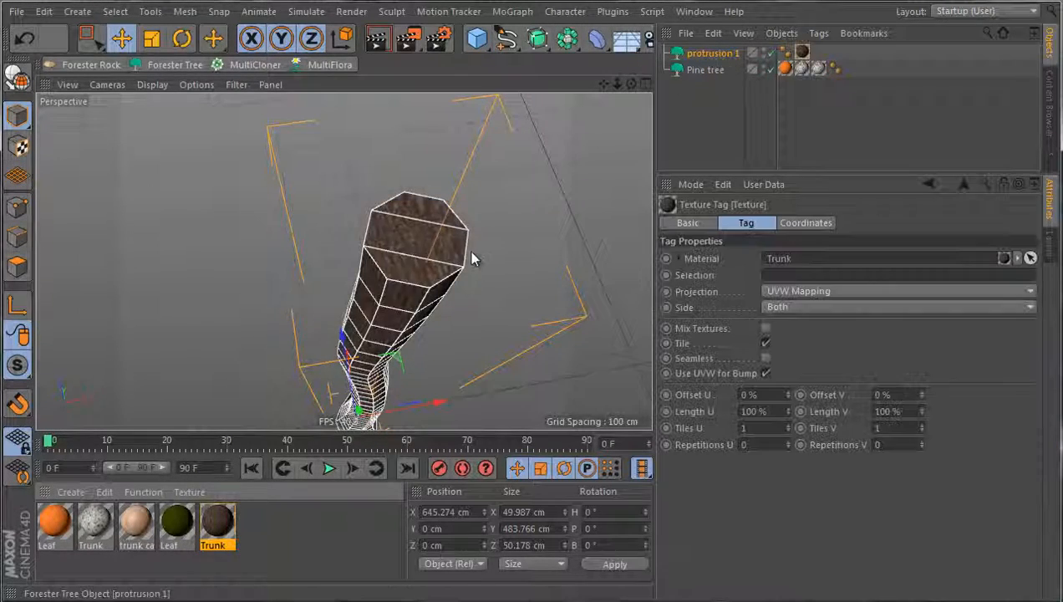
pyautogui.click(493, 351)
# Step: Set the Root Flares Strength of protrusion 1 to 0 to straighten the base of its trunk
pyautogui.keyDown('alt'); pyautogui.moveTo(345, 261); pyautogui.dragTo(428, 311); pyautogui.keyUp('alt')
pyautogui.keyDown('alt'); pyautogui.moveTo(430, 180); pyautogui.dragTo(407, 153, button='right'); pyautogui.keyUp('alt')
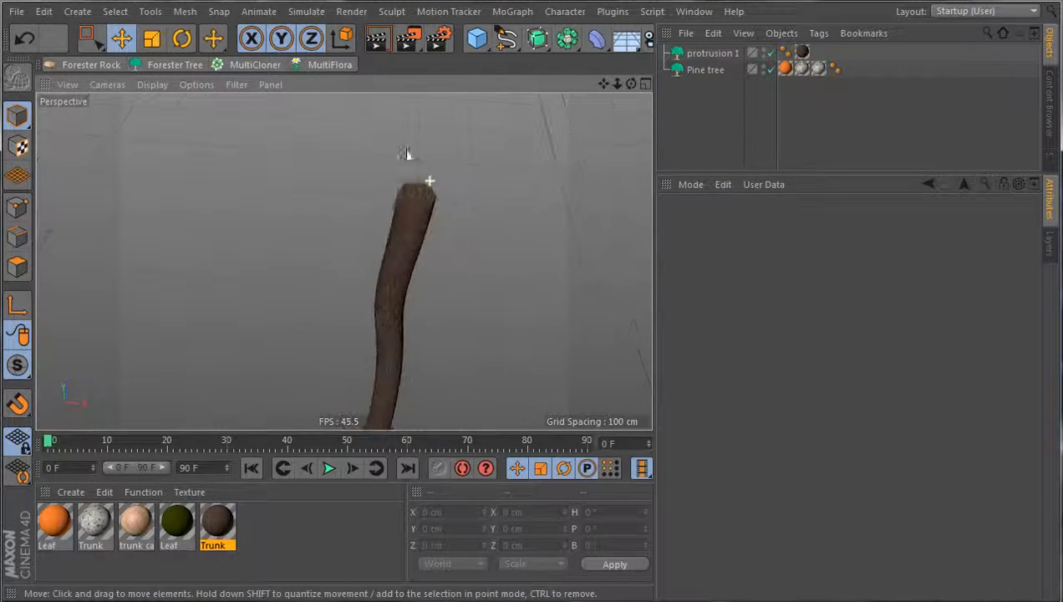
pyautogui.scroll(-5, 414, 188)
pyautogui.scroll(5, 402, 342)
pyautogui.keyDown('alt'); pyautogui.moveTo(425, 343); pyautogui.dragTo(389, 314); pyautogui.keyUp('alt')
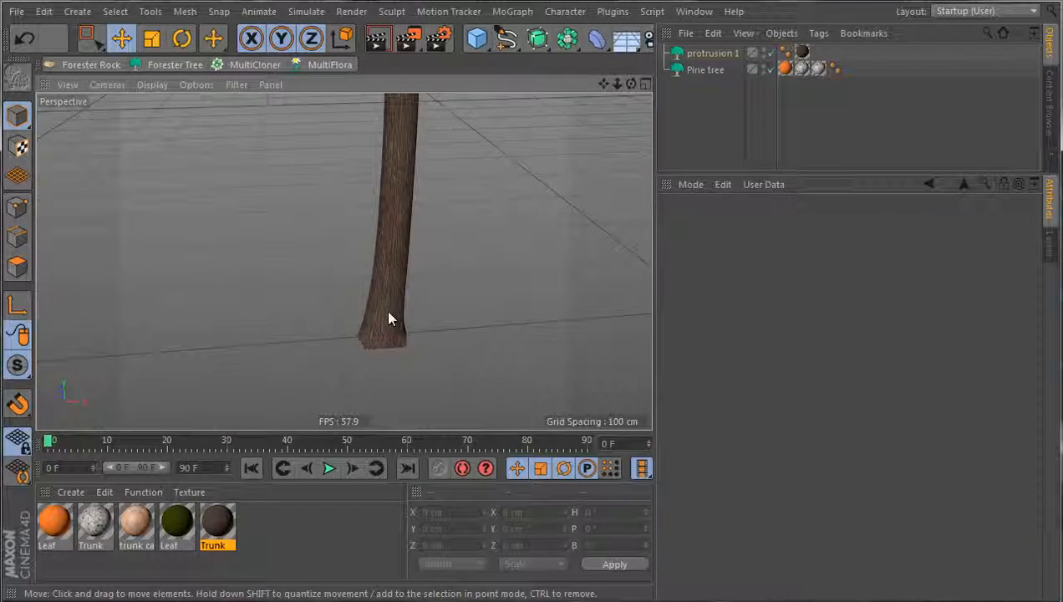
pyautogui.click(389, 318)
pyautogui.scroll(3, 409, 359)
pyautogui.keyDown('alt'); pyautogui.moveTo(418, 353); pyautogui.dragTo(393, 150); pyautogui.keyUp('alt')
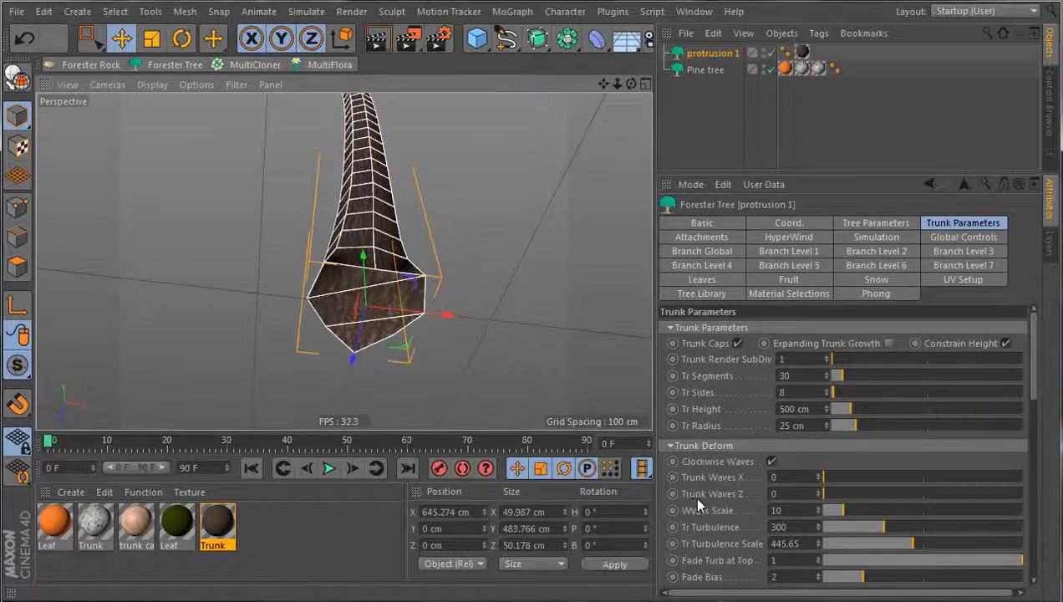
pyautogui.scroll(-5, 698, 504)
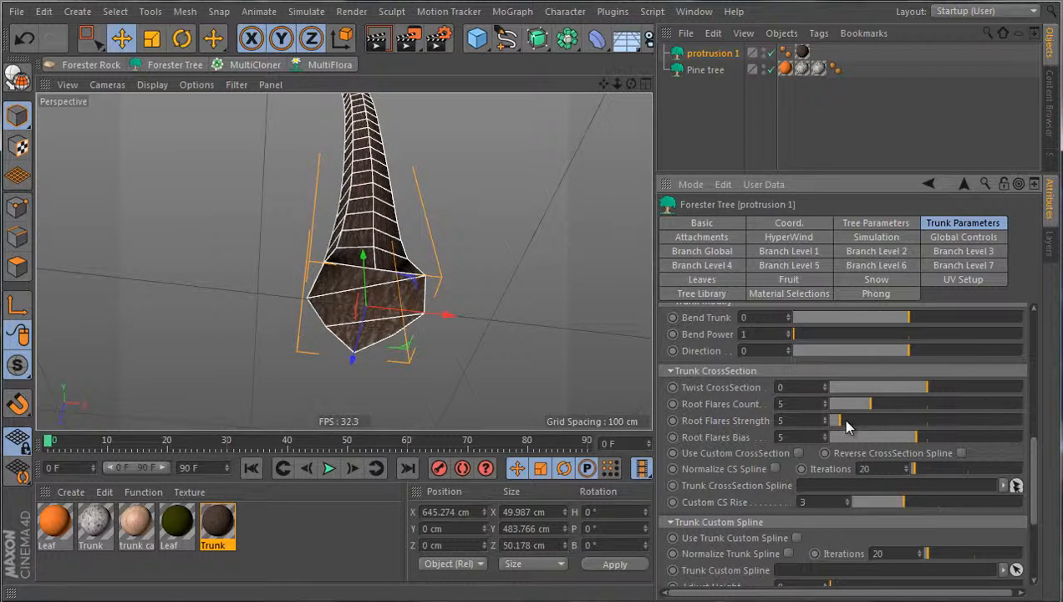
pyautogui.moveTo(841, 425); pyautogui.dragTo(805, 420)
pyautogui.keyDown('alt'); pyautogui.moveTo(576, 389); pyautogui.dragTo(404, 340); pyautogui.keyUp('alt')
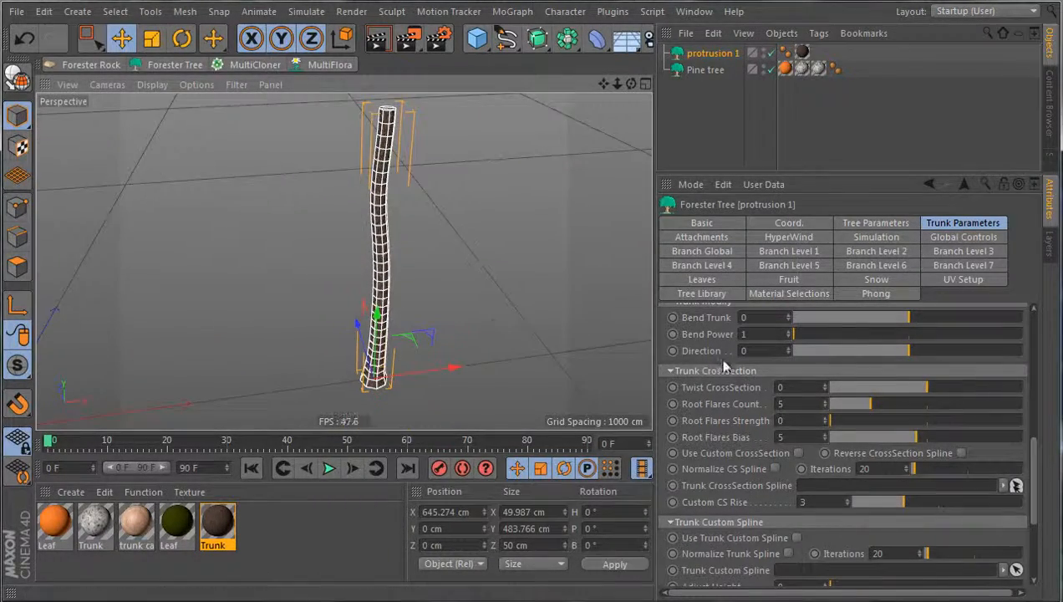
pyautogui.scroll(10, 691, 419)
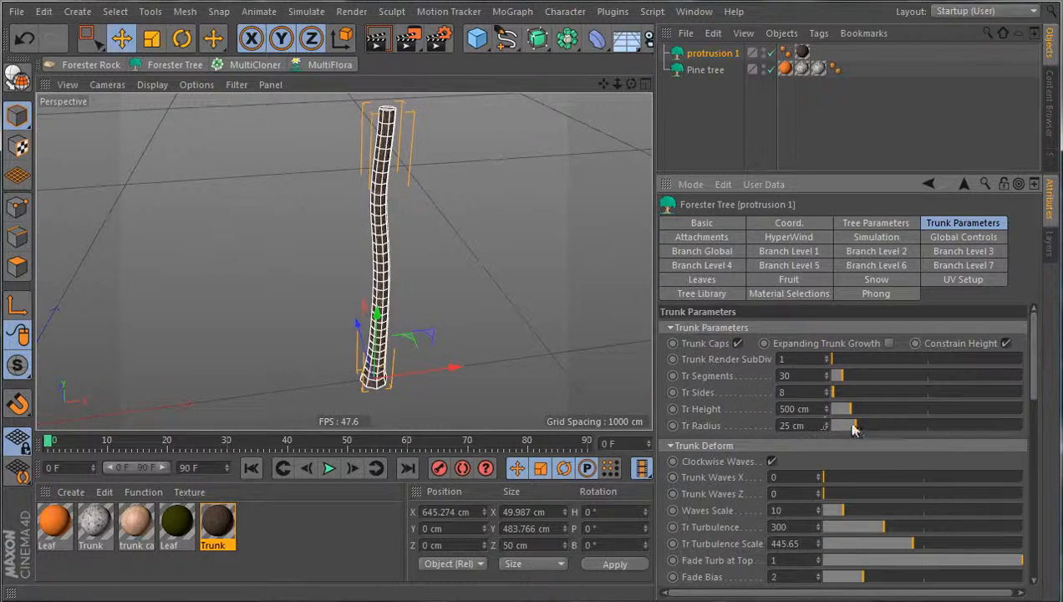
# Step: Shorten the trunk of protrusion 1 by reducing its Tr Height to about 248 cm
pyautogui.moveTo(849, 415); pyautogui.dragTo(841, 416)
pyautogui.press('o')
pyautogui.keyDown('alt'); pyautogui.moveTo(441, 355); pyautogui.dragTo(533, 311); pyautogui.keyUp('alt')
# Step: Randomize protrusion 1 several times to give its trunk a different bend
pyautogui.click(873, 224)
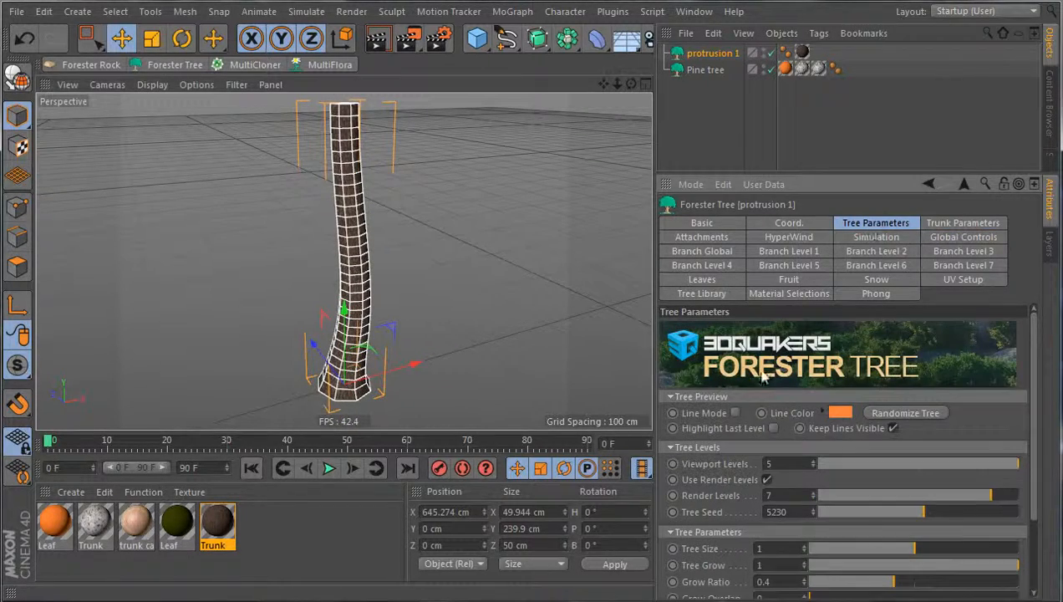
pyautogui.click(897, 414)
pyautogui.click(897, 414)
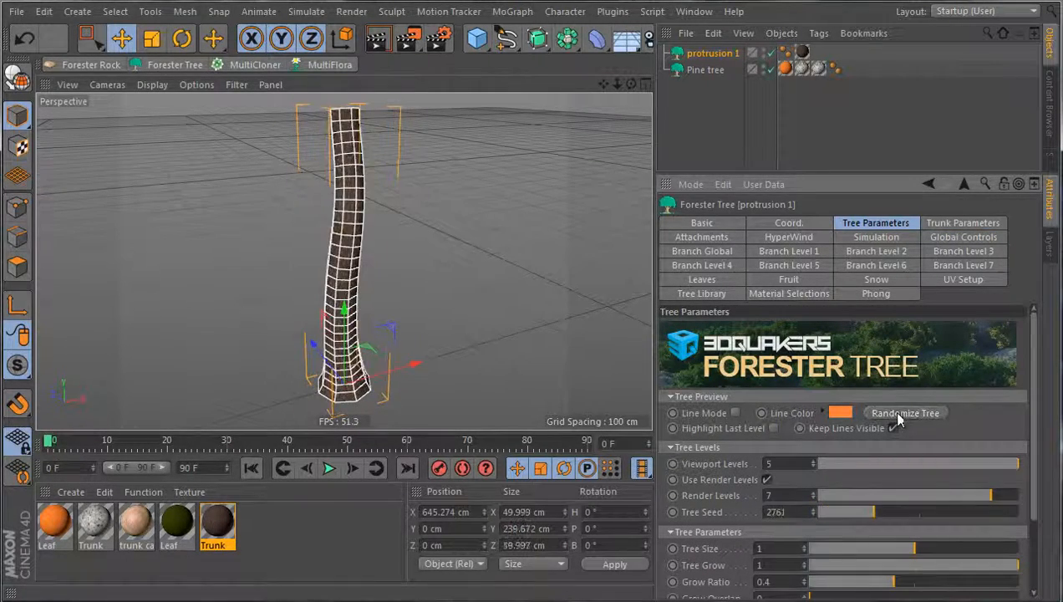
pyautogui.click(897, 414)
# Step: Duplicate protrusion 1 twice along the X axis, spacing the copies apart in a row
pyautogui.keyDown('alt'); pyautogui.moveTo(507, 275); pyautogui.dragTo(418, 287); pyautogui.keyUp('alt')
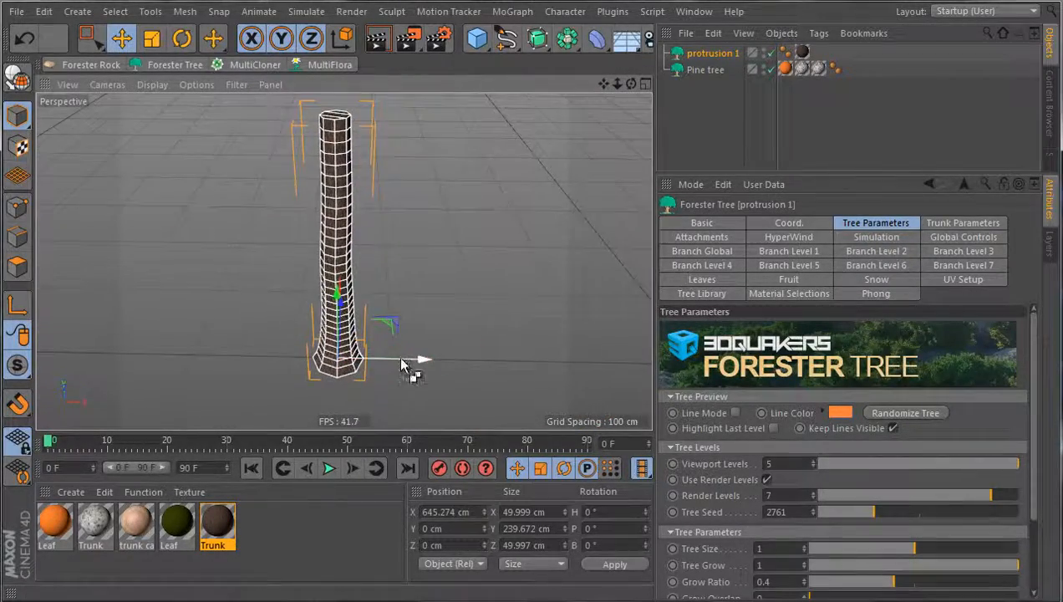
pyautogui.keyDown('ctrl'); pyautogui.moveTo(416, 363); pyautogui.dragTo(232, 306); pyautogui.keyUp('ctrl')
pyautogui.scroll(5, 233, 306)
# Step: Randomize protrusion 1.1 and protrusion 1.2 so each copy has its own trunk shape
pyautogui.click(336, 284)
pyautogui.click(930, 414)
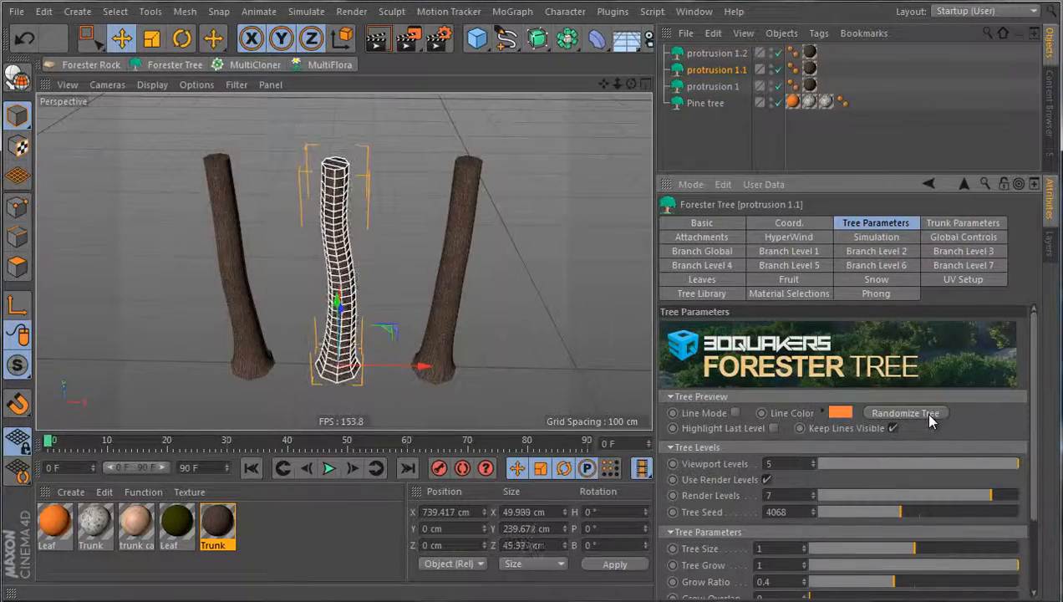
pyautogui.click(466, 285)
pyautogui.click(893, 413)
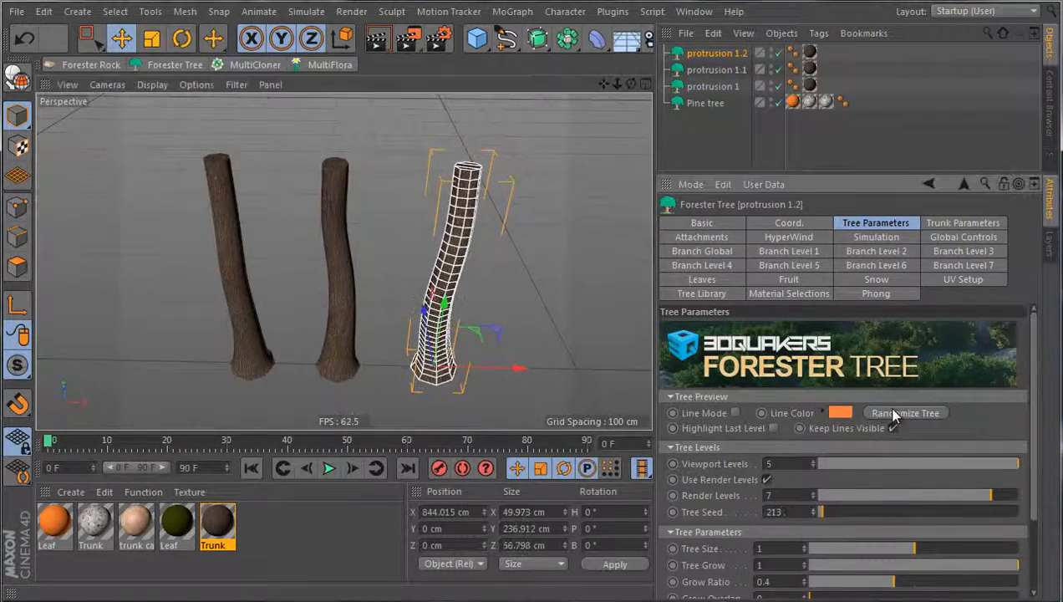
pyautogui.click(892, 413)
pyautogui.click(893, 413)
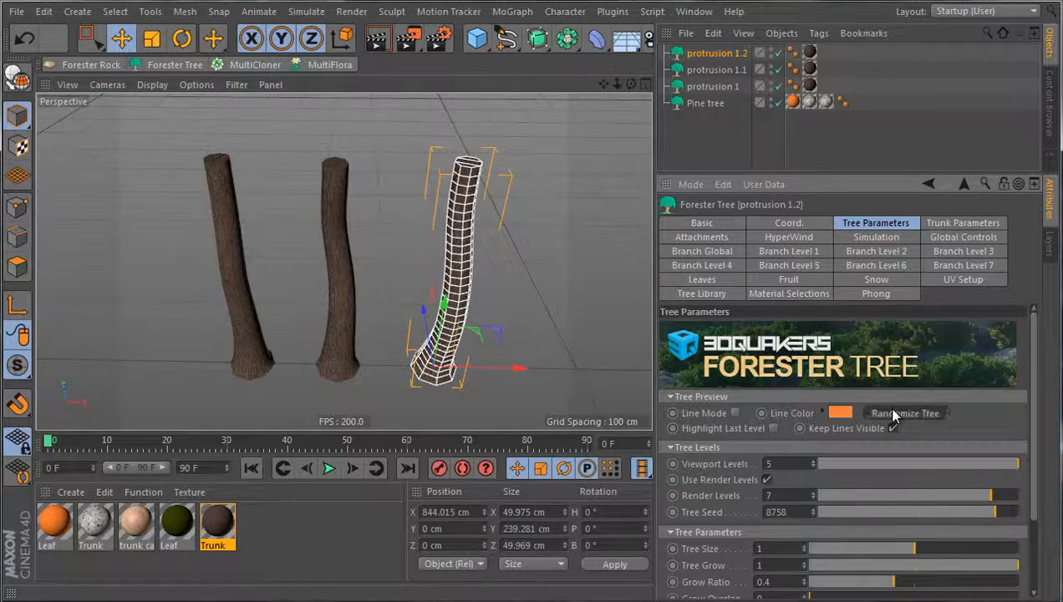
pyautogui.click(893, 413)
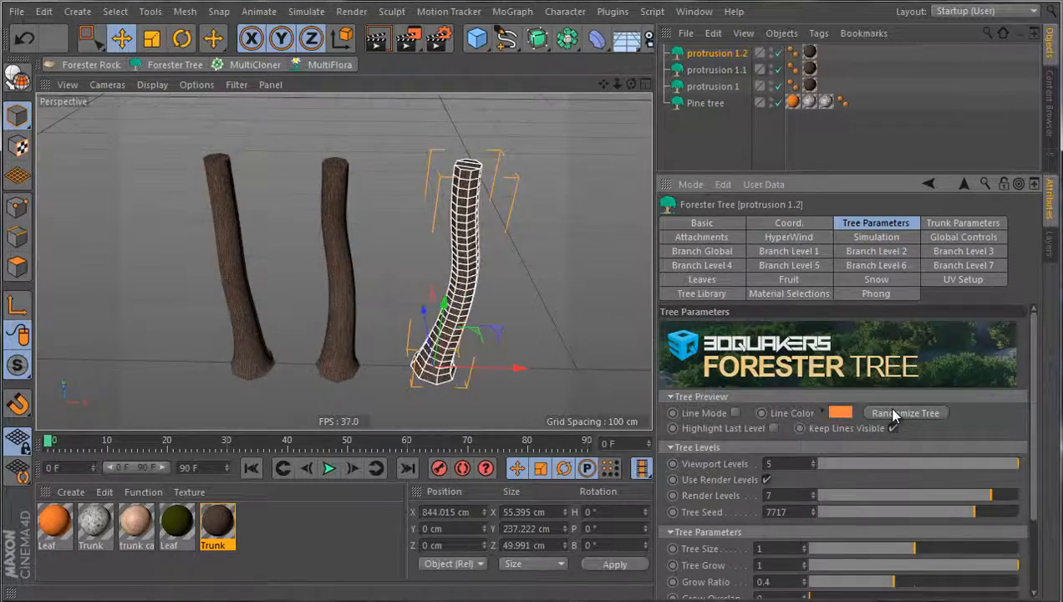
# Step: Set the Tr Height of protrusion 1.1 to 150 cm and its Tr Radius to 15 cm
pyautogui.click(337, 323)
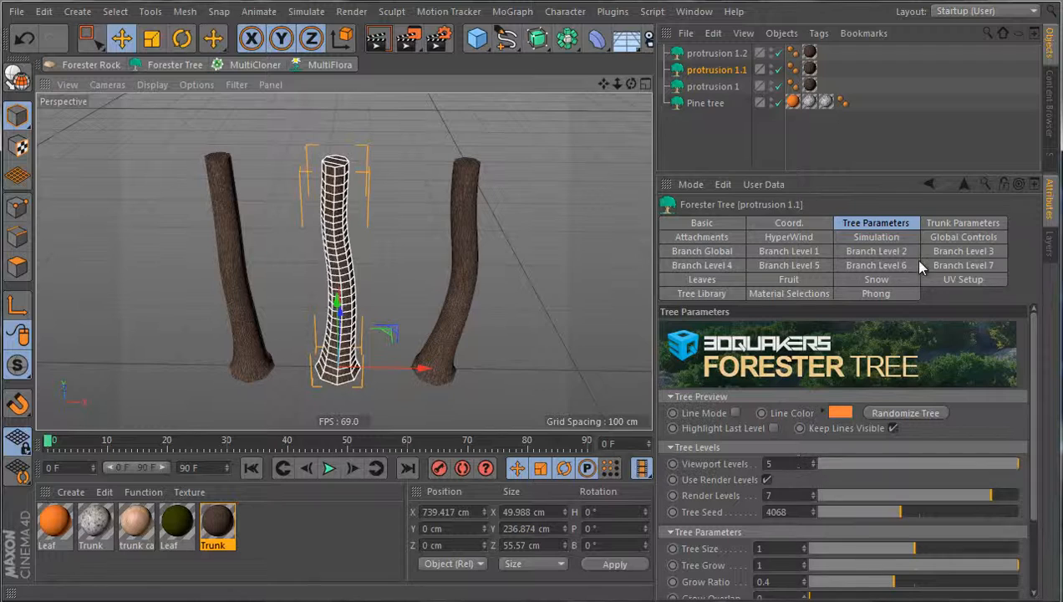
pyautogui.click(949, 224)
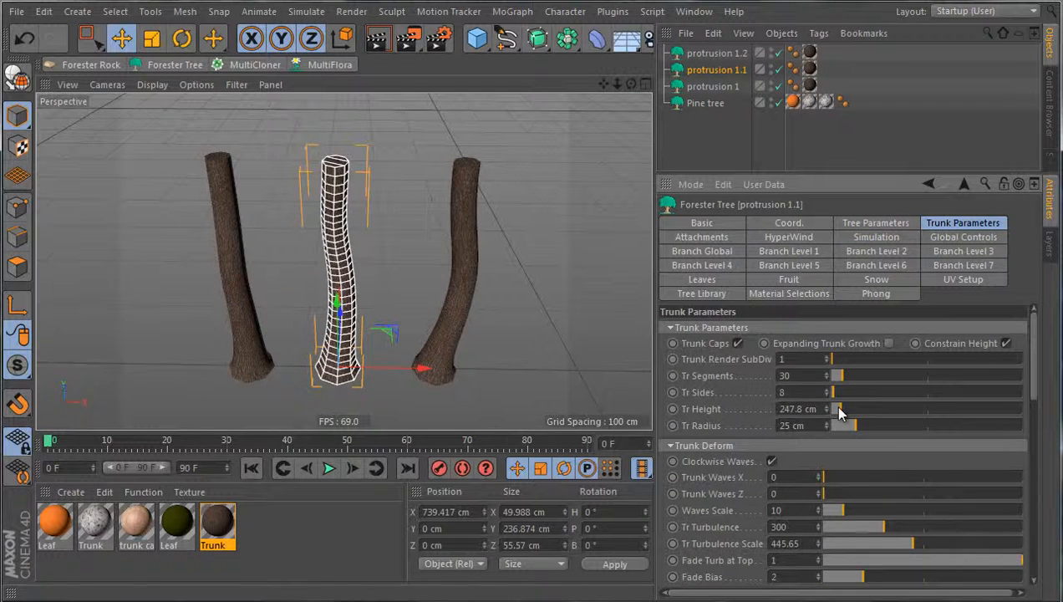
pyautogui.moveTo(828, 415); pyautogui.dragTo(827, 421)
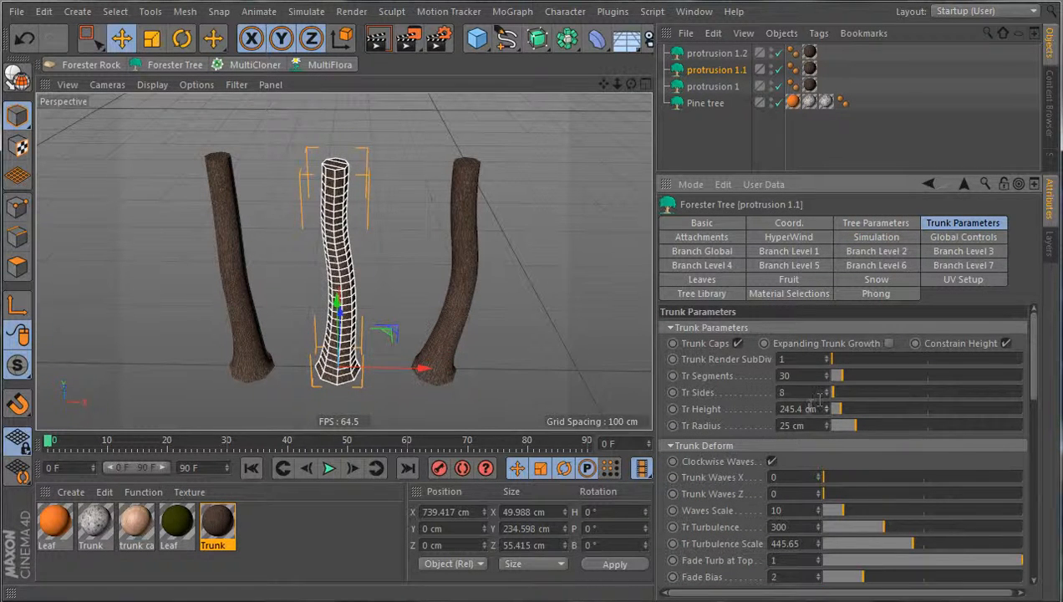
pyautogui.click(812, 405)
pyautogui.write('150')
pyautogui.press('Return')
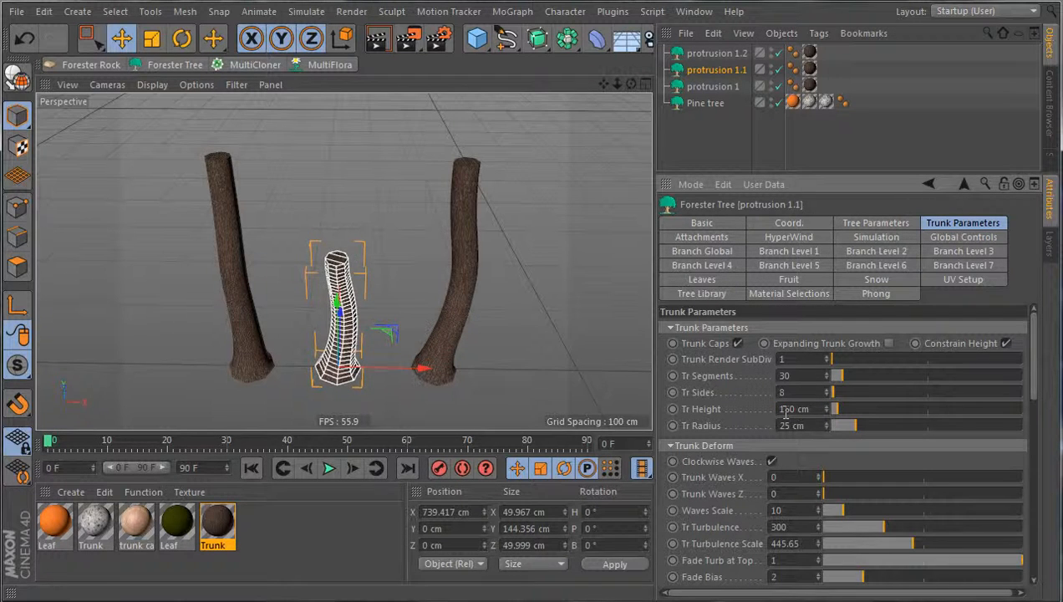
pyautogui.write('15')
pyautogui.press('Return')
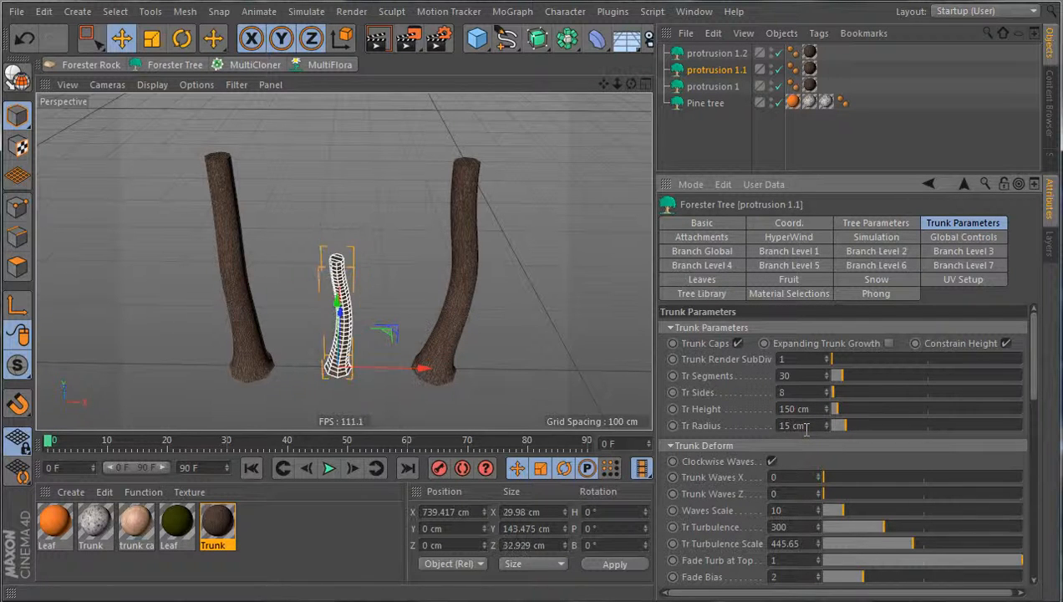
# Step: Set the Tr Height of protrusion 1.2 to 185 cm and its Tr Radius to 20 cm
pyautogui.keyDown('alt'); pyautogui.moveTo(531, 315); pyautogui.dragTo(544, 298); pyautogui.keyUp('alt')
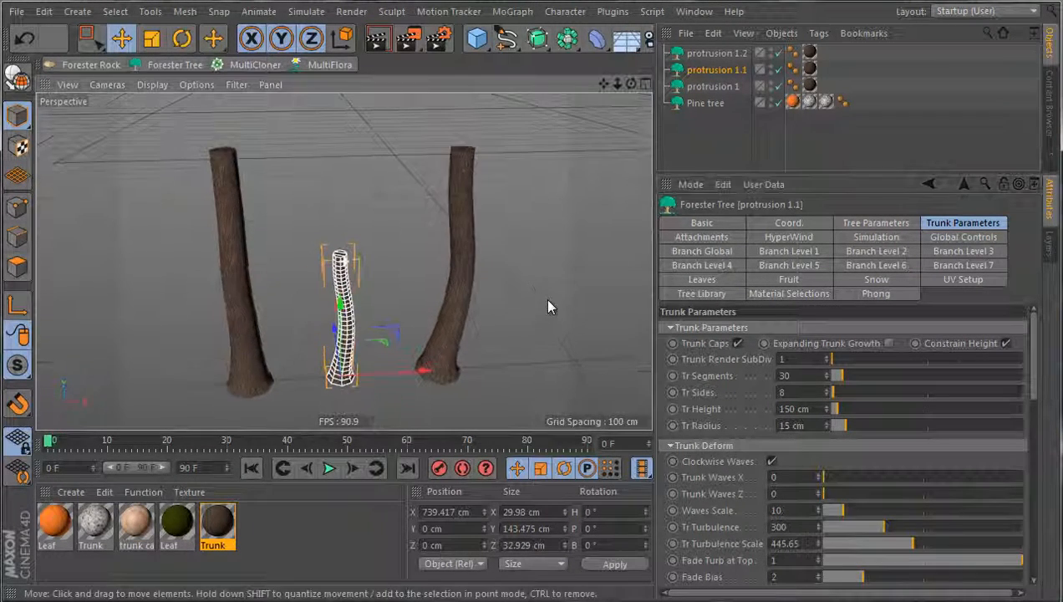
pyautogui.click(458, 309)
pyautogui.keyDown('alt'); pyautogui.moveTo(478, 333); pyautogui.dragTo(470, 300); pyautogui.keyUp('alt')
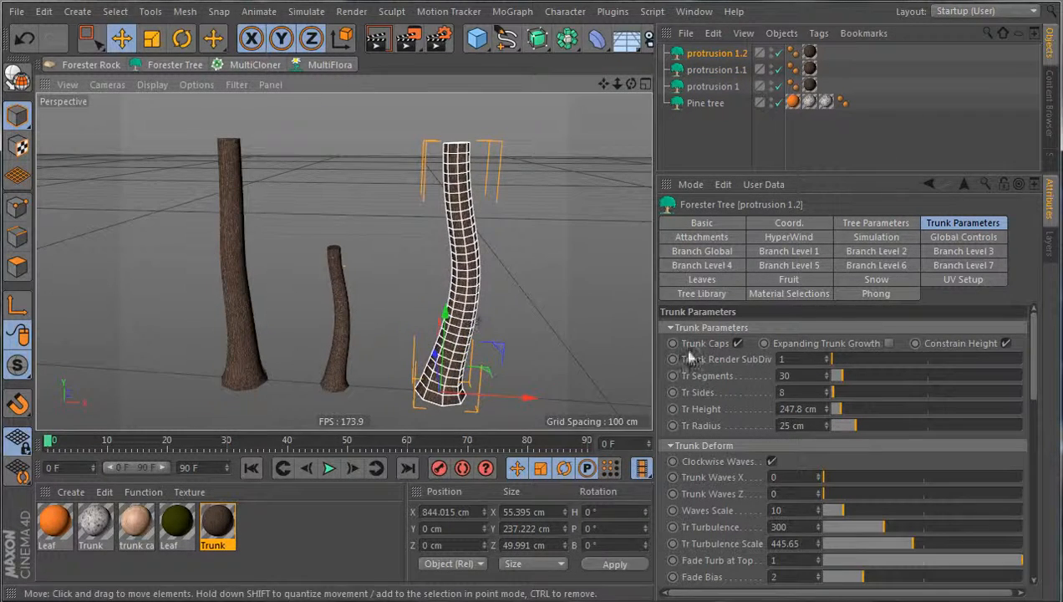
pyautogui.doubleClick(790, 409)
pyautogui.write('180')
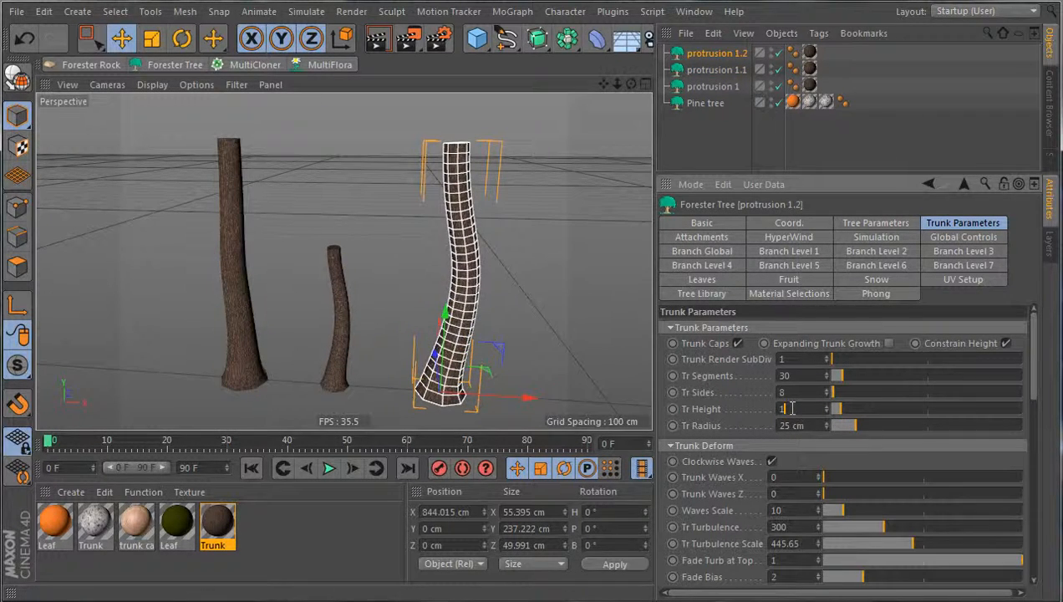
pyautogui.press('Return')
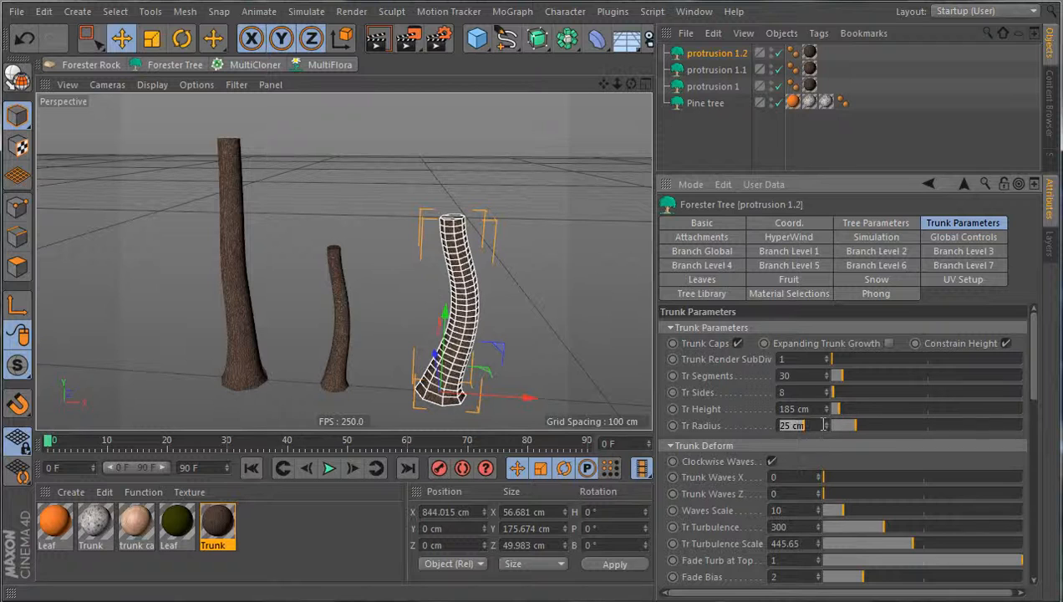
pyautogui.write('22')
pyautogui.press('Return')
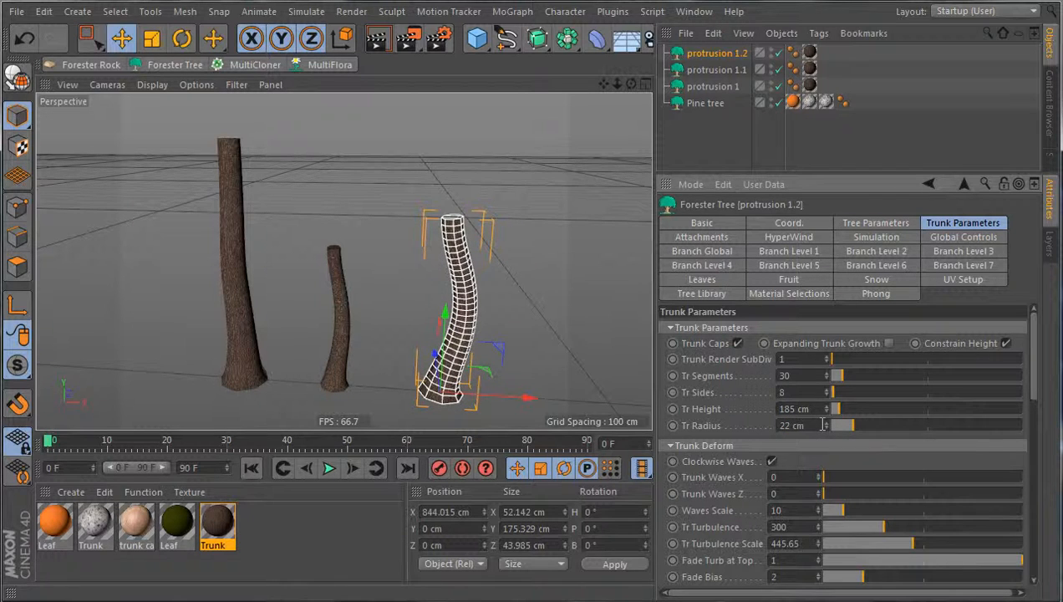
pyautogui.press('Return')
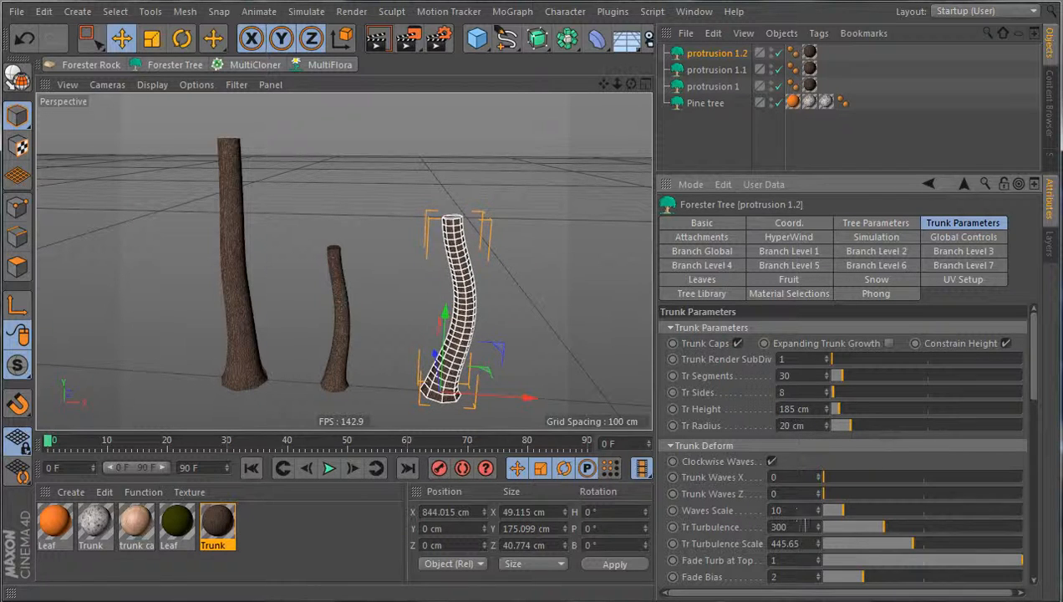
# Step: Lower the Tr Turbulence of protrusion 1.2 to reduce its bending, and deselect it
pyautogui.moveTo(878, 535); pyautogui.dragTo(846, 536)
pyautogui.click(535, 355)
pyautogui.keyDown('alt'); pyautogui.moveTo(535, 354); pyautogui.dragTo(339, 339); pyautogui.keyUp('alt')
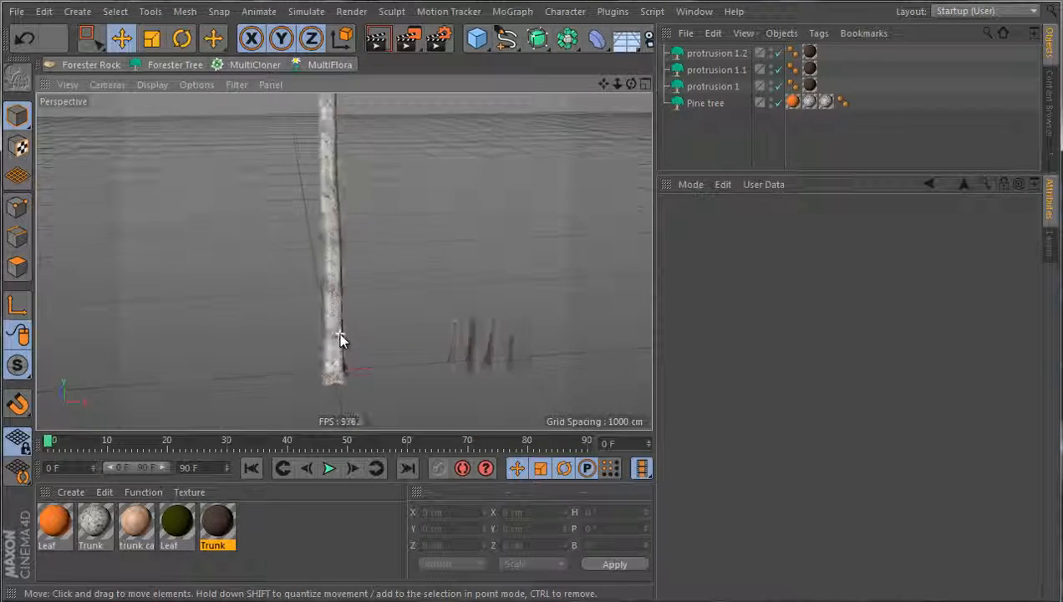
# Step: Replace the two trunk texture tags on the Pine tree with the dark brown Trunk material
pyautogui.click(334, 343)
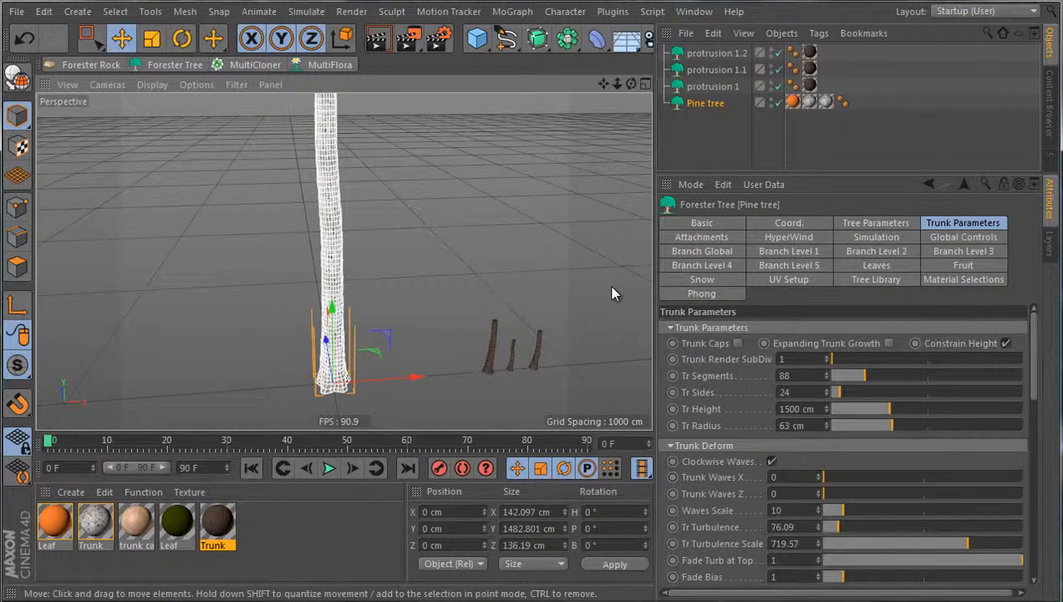
pyautogui.moveTo(205, 548); pyautogui.dragTo(813, 109)
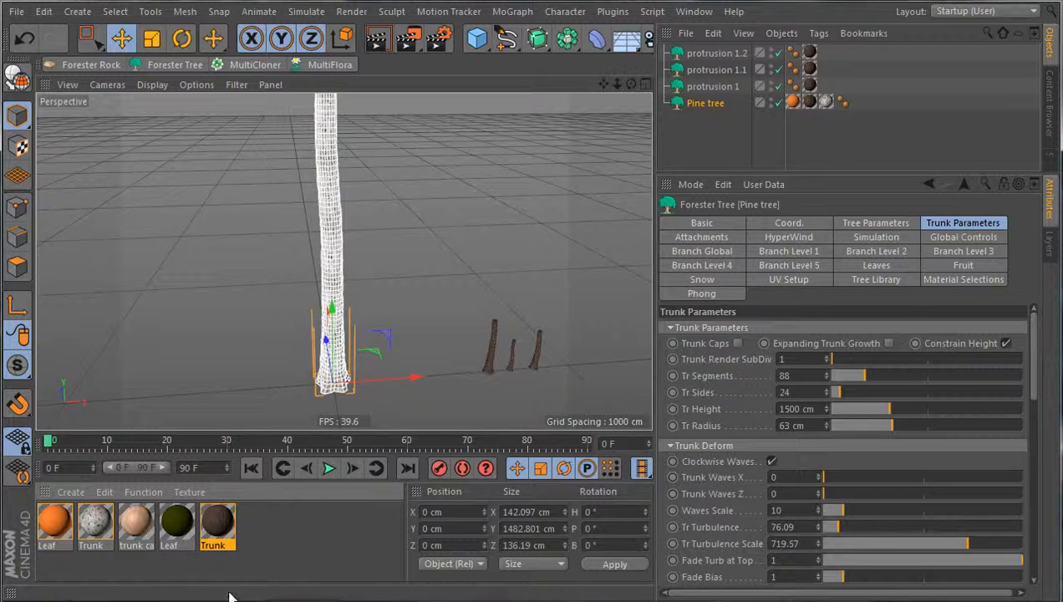
pyautogui.moveTo(240, 512); pyautogui.dragTo(826, 101)
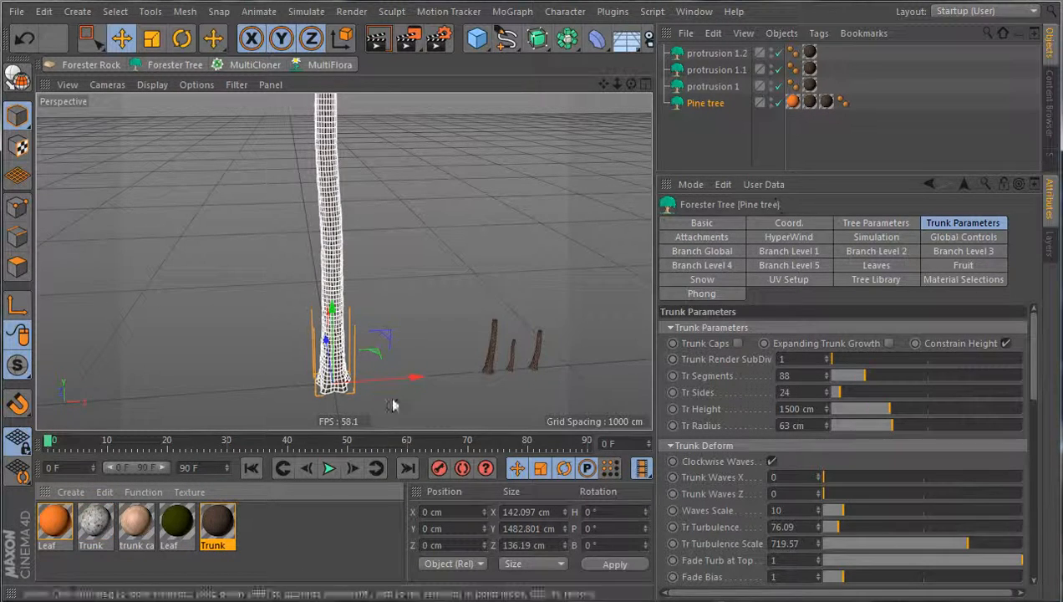
# Step: Replace the pine tree with the Platanus preset from the Tree Library
pyautogui.click(876, 279)
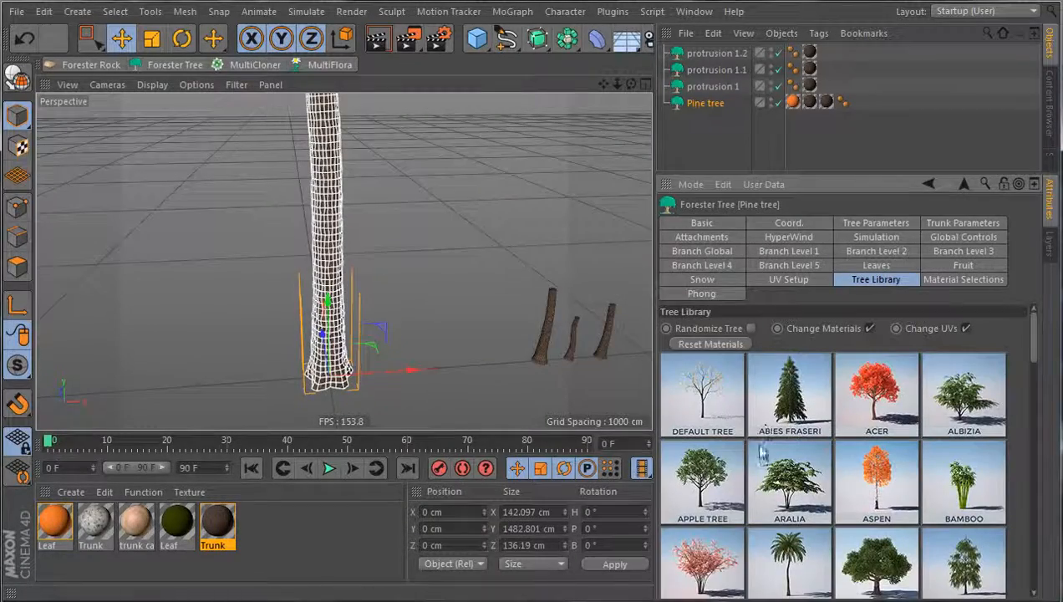
pyautogui.scroll(-2, 750, 482)
pyautogui.scroll(-6, 751, 482)
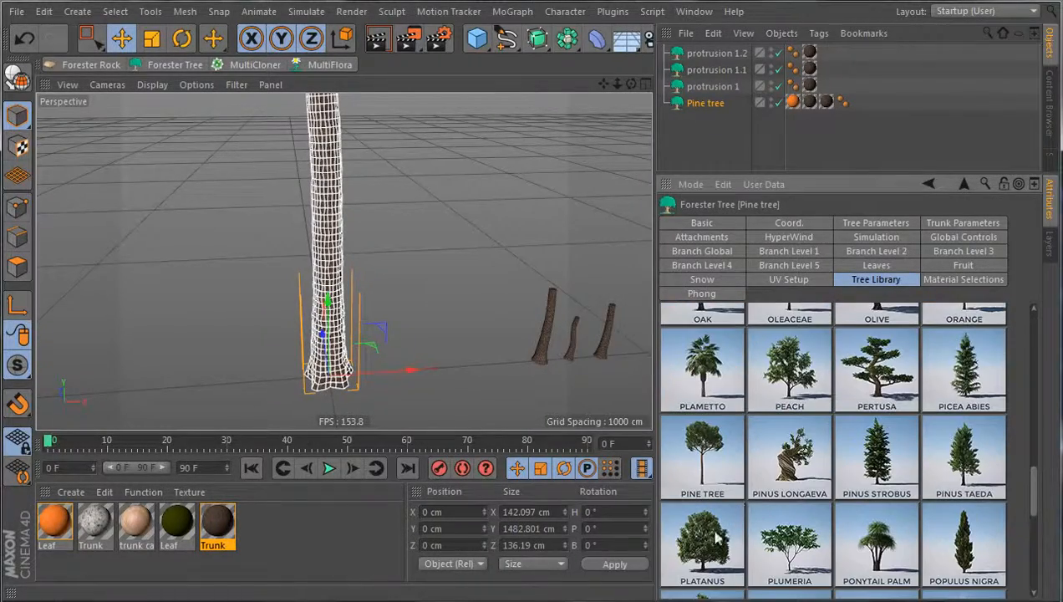
pyautogui.click(704, 545)
pyautogui.scroll(8, 957, 368)
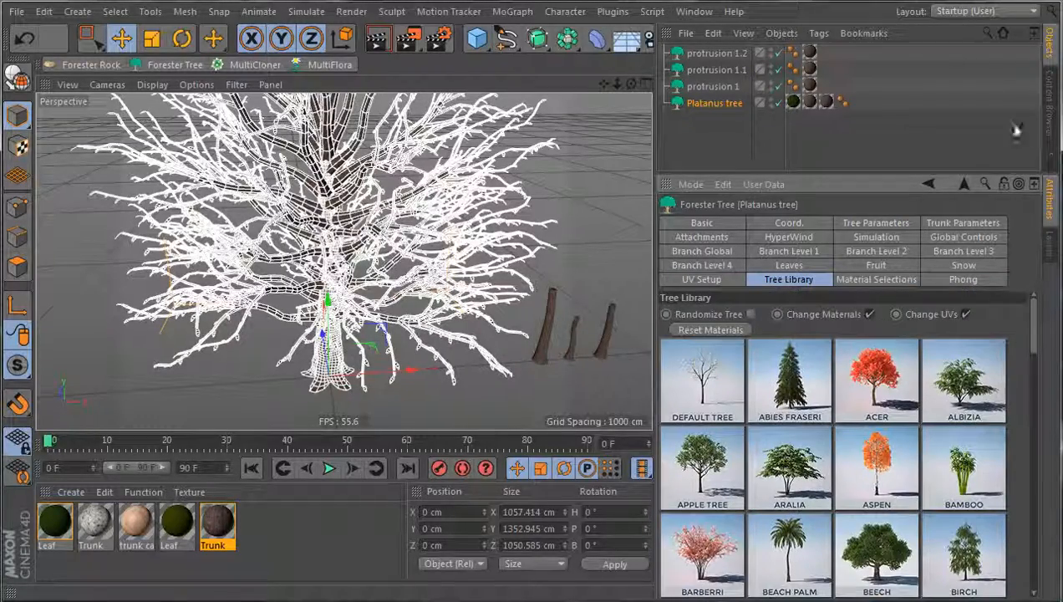
# Step: Turn off Change Materials for the Platanus tree and load the Default Tree preset
pyautogui.click(414, 410)
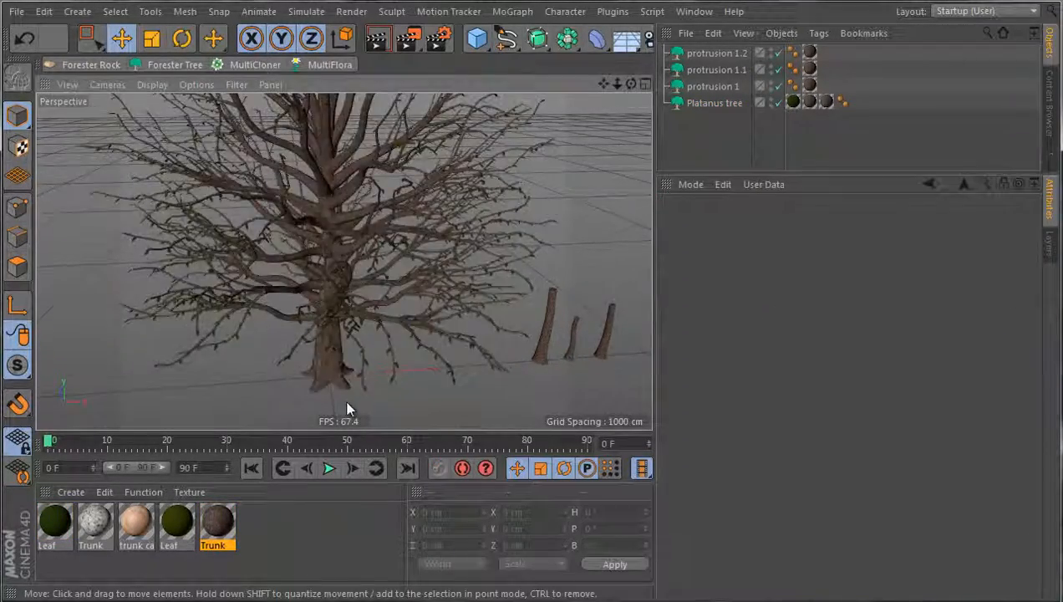
pyautogui.scroll(5, 341, 389)
pyautogui.scroll(-5, 339, 387)
pyautogui.click(337, 370)
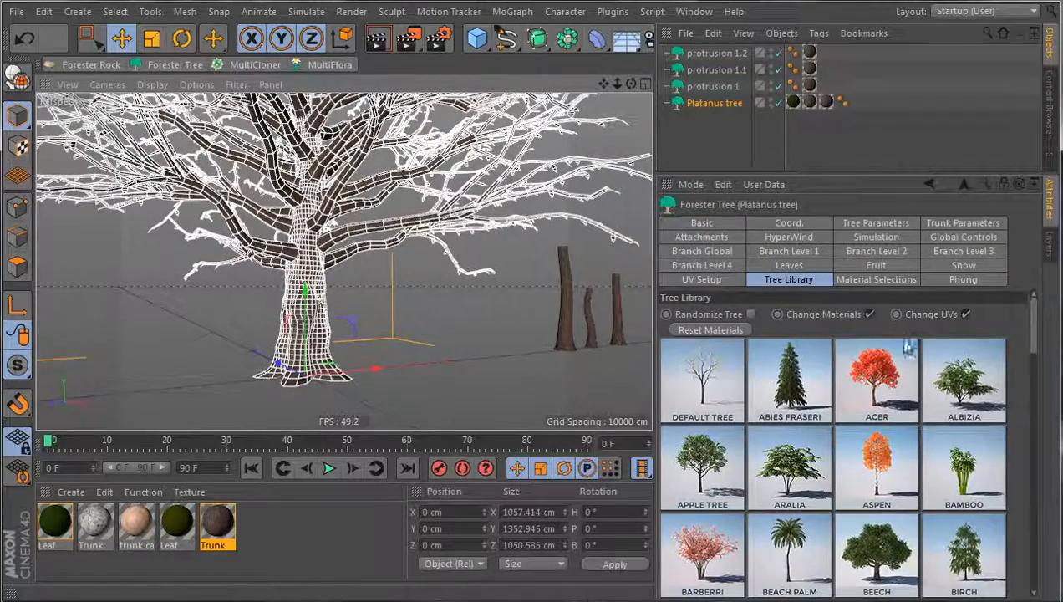
pyautogui.click(719, 391)
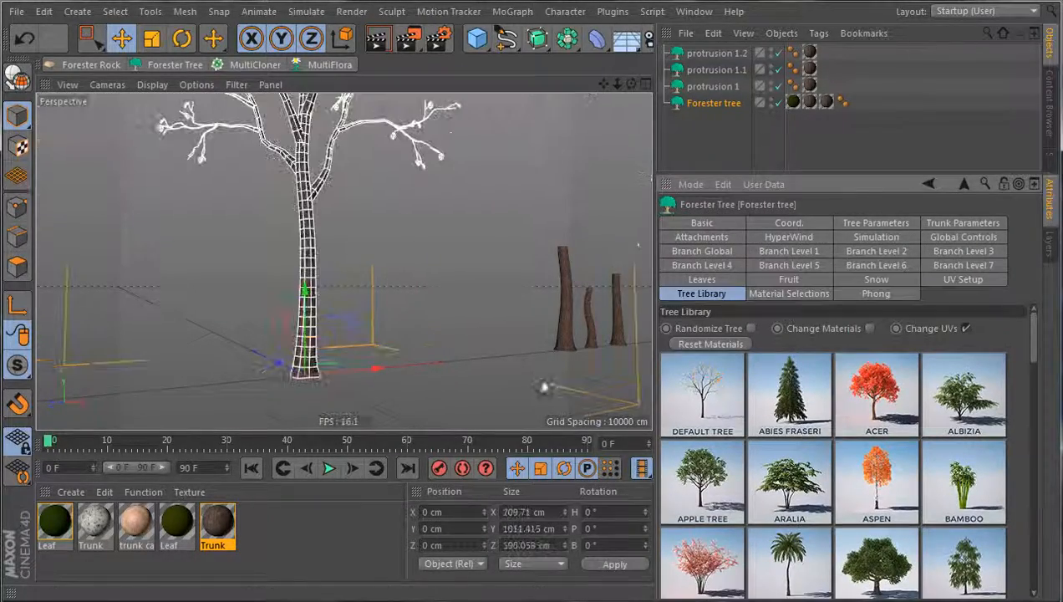
# Step: Try the Acer and Albizia presets on the tree while keeping the current materials
pyautogui.click(393, 381)
pyautogui.scroll(4, 368, 386)
pyautogui.click(322, 360)
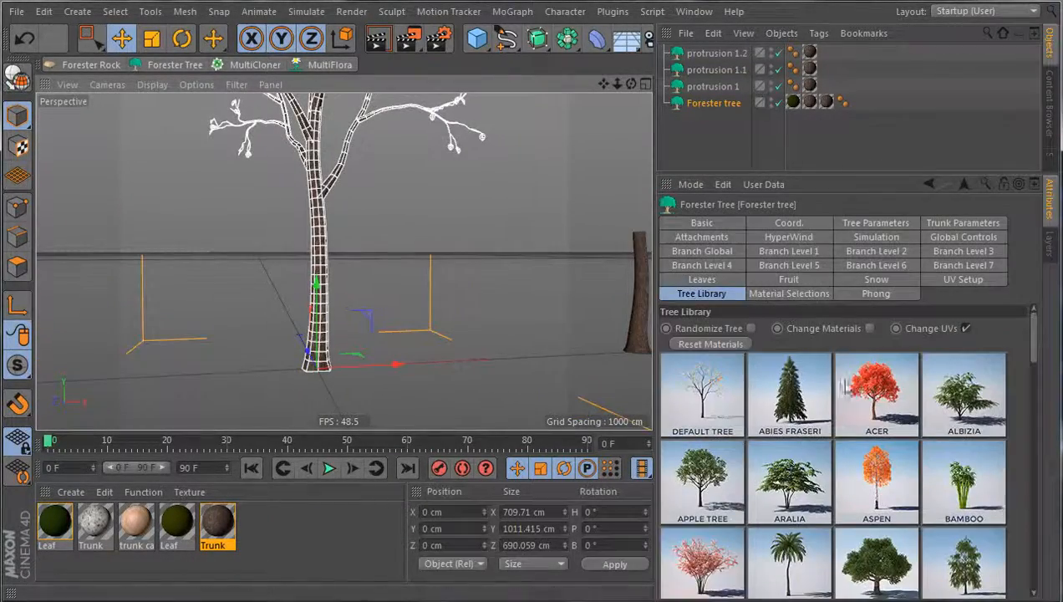
pyautogui.click(866, 403)
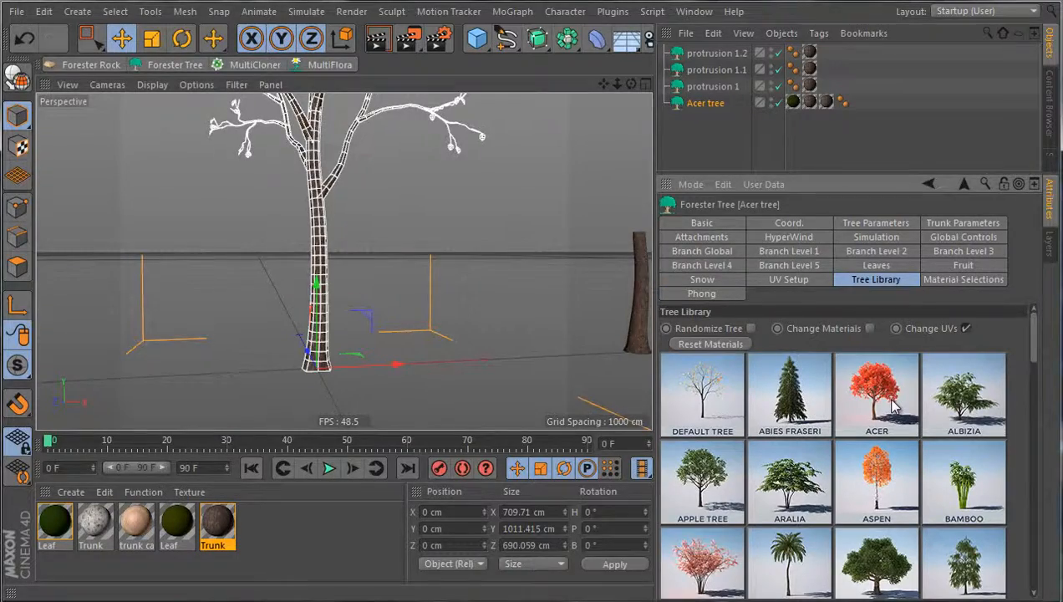
pyautogui.click(947, 413)
pyautogui.click(388, 379)
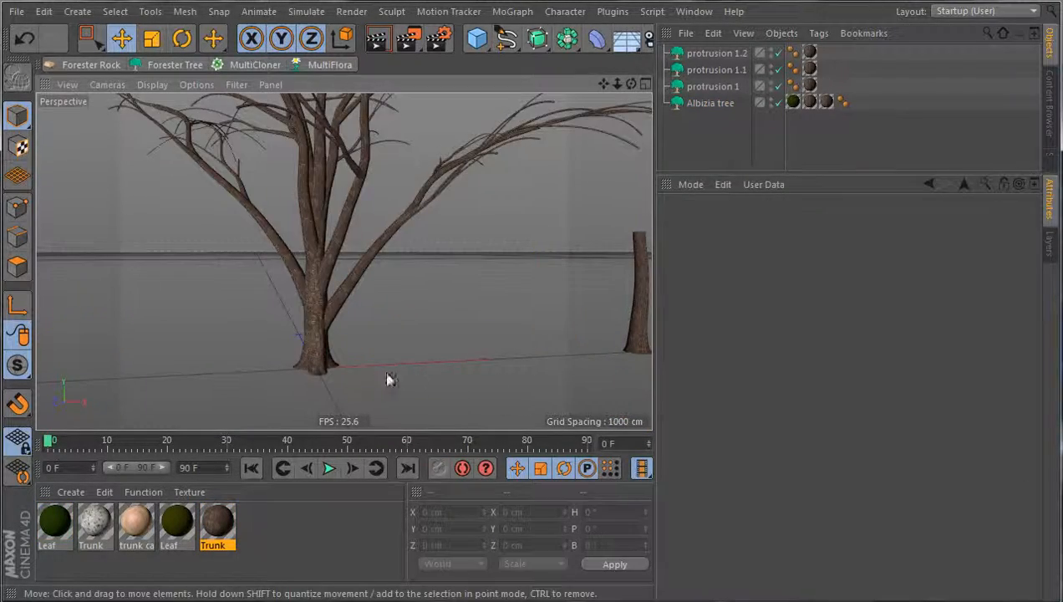
# Step: Load the Pine Tree preset onto the Albizia tree with the dark brown trunk materials kept
pyautogui.click(332, 326)
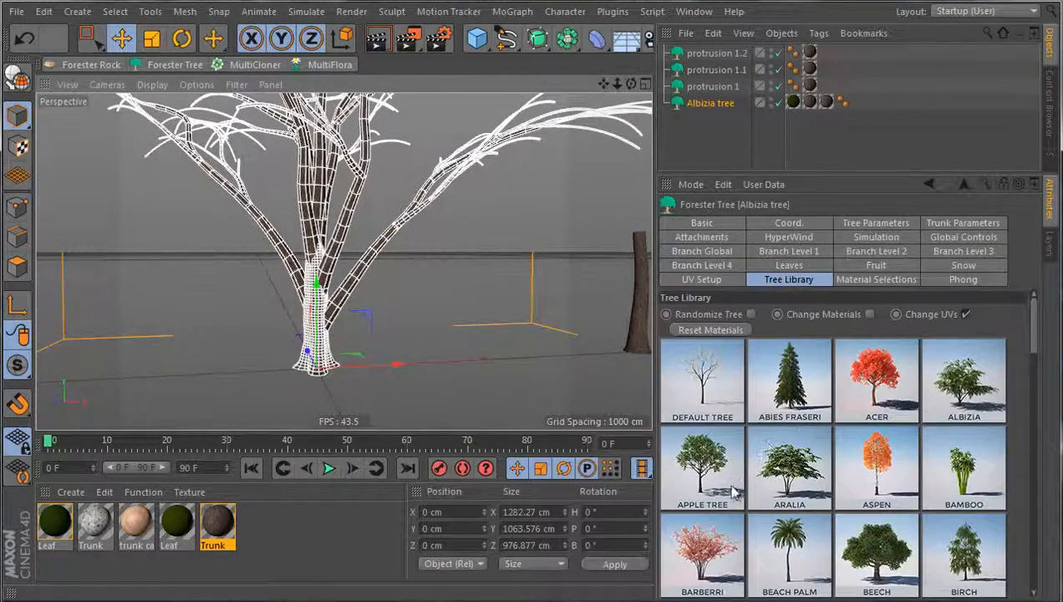
pyautogui.scroll(-15, 705, 458)
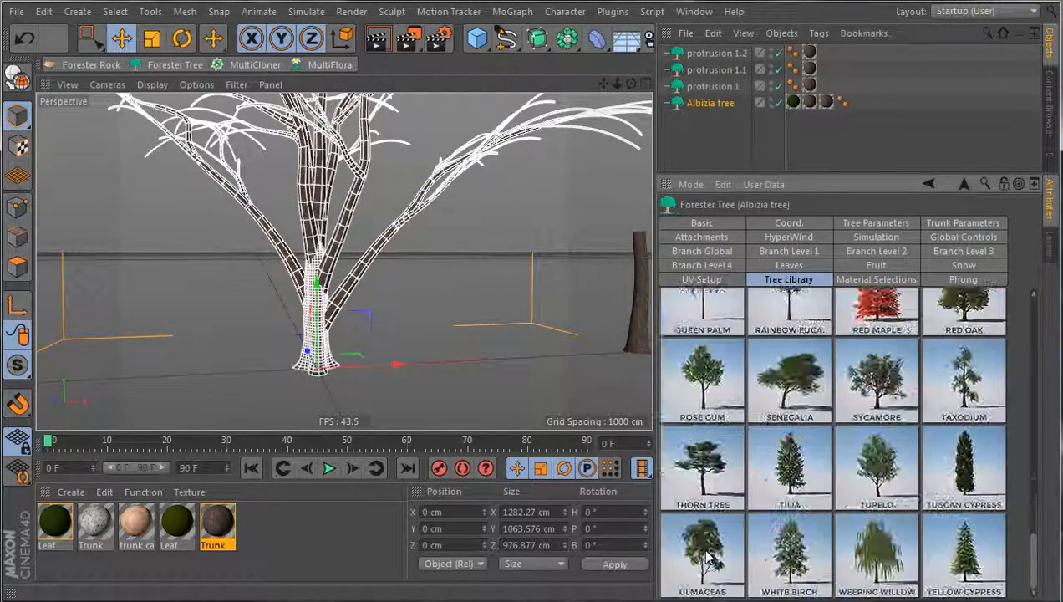
pyautogui.scroll(5, 702, 381)
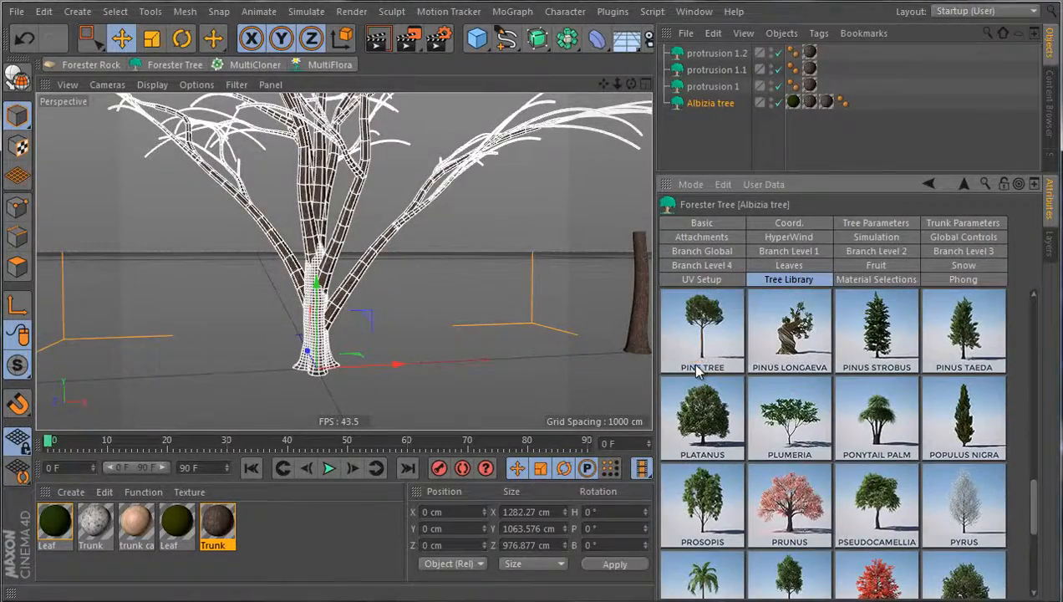
pyautogui.click(702, 339)
pyautogui.click(425, 352)
pyautogui.scroll(-6, 404, 415)
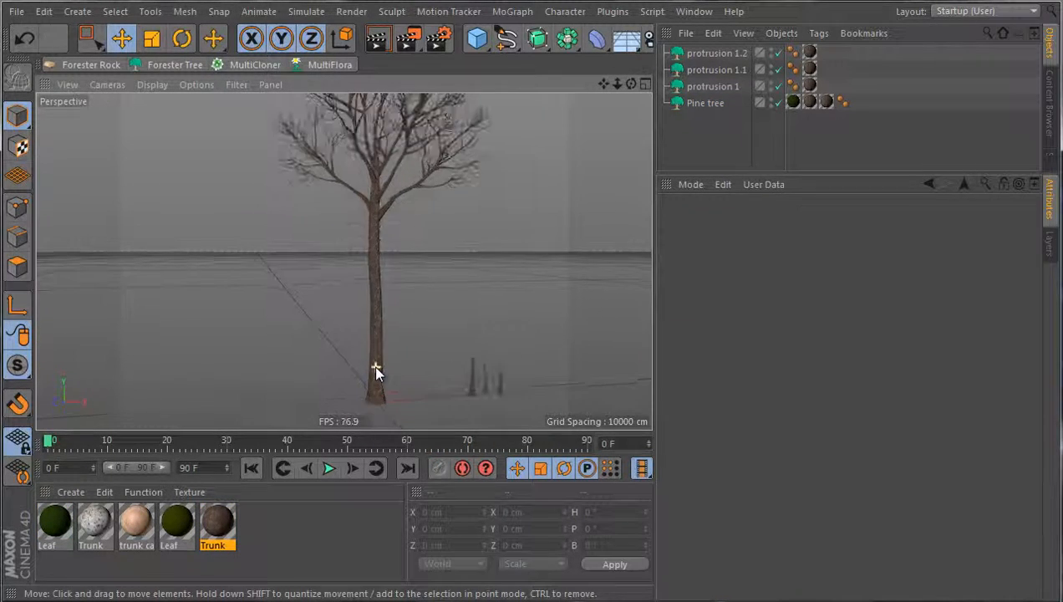
# Step: Examine the pine tree's tree parameters and compare its trunk with the three protrusion models beside it
pyautogui.scroll(-3, 374, 408)
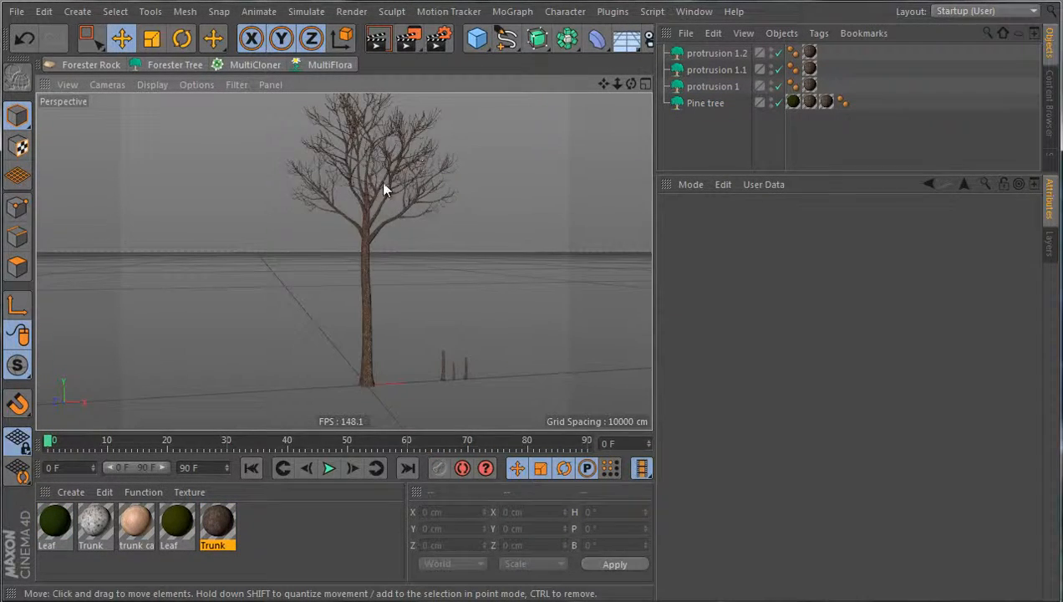
pyautogui.click(383, 183)
pyautogui.click(912, 221)
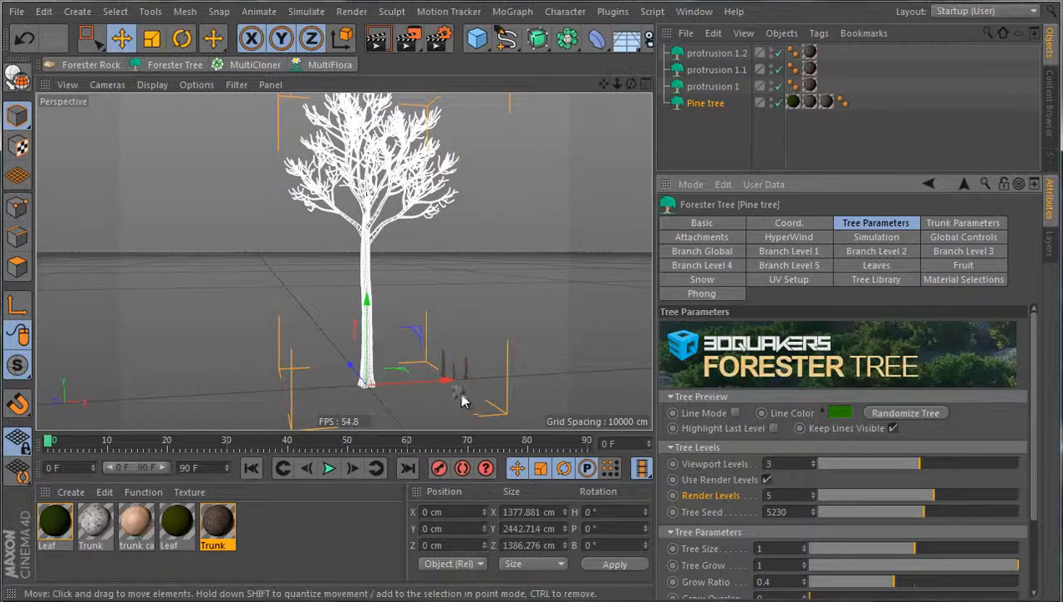
pyautogui.scroll(5, 453, 394)
pyautogui.scroll(2, 456, 405)
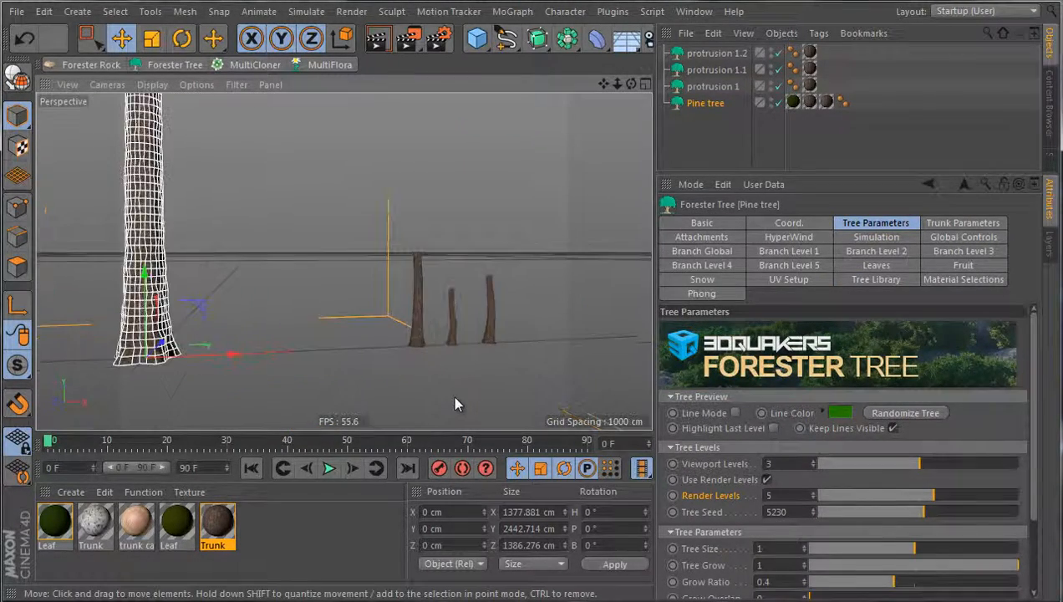
pyautogui.click(456, 404)
pyautogui.scroll(-3, 255, 347)
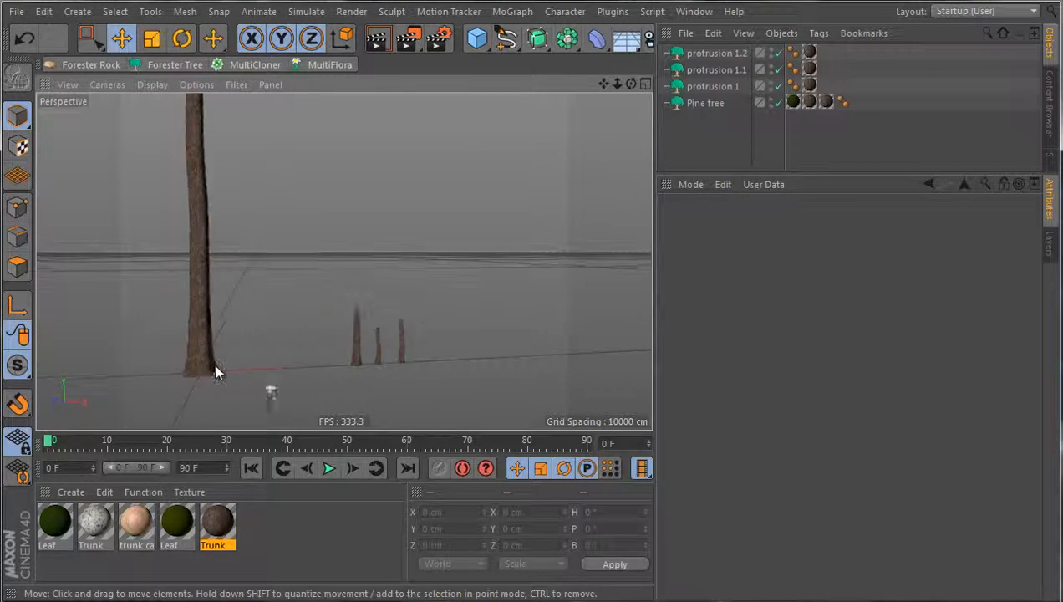
# Step: Open the pine tree's attachment settings and lock the attribute display on that tree
pyautogui.click(216, 358)
pyautogui.click(961, 224)
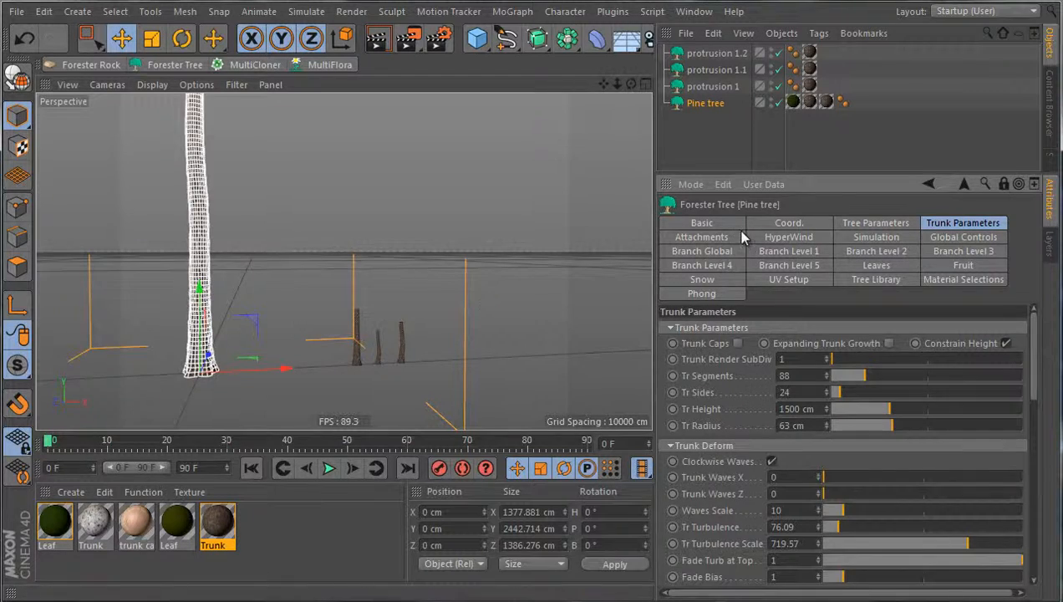
pyautogui.click(706, 238)
pyautogui.click(564, 242)
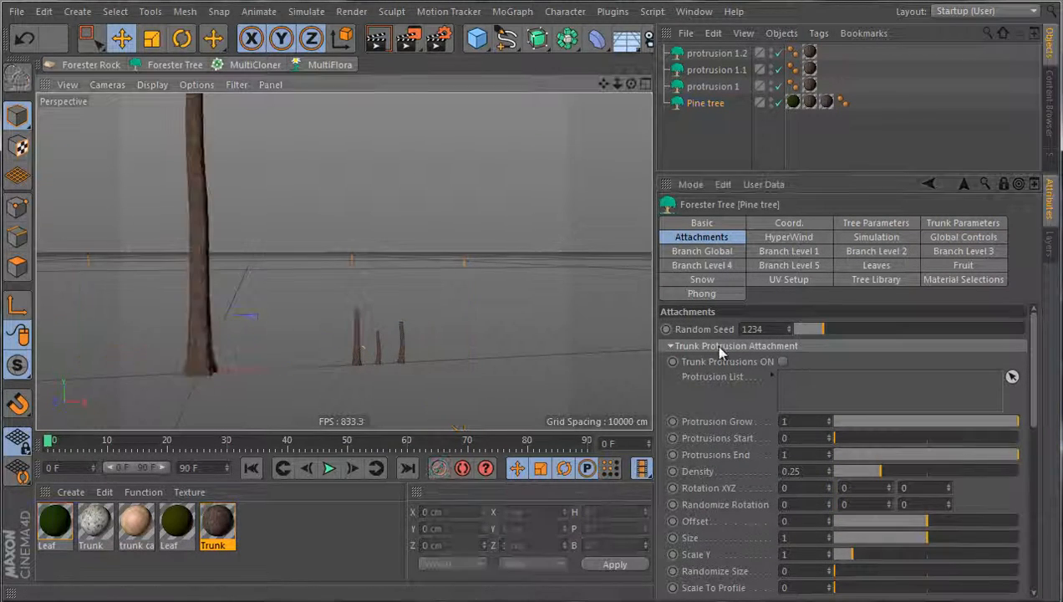
# Step: Add protrusion 1, 1.1 and 1.2 to the pine tree's Protrusion List and enable its trunk protrusions
pyautogui.click(715, 86)
pyautogui.keyDown('shift'); pyautogui.click(724, 52); pyautogui.keyUp('shift')
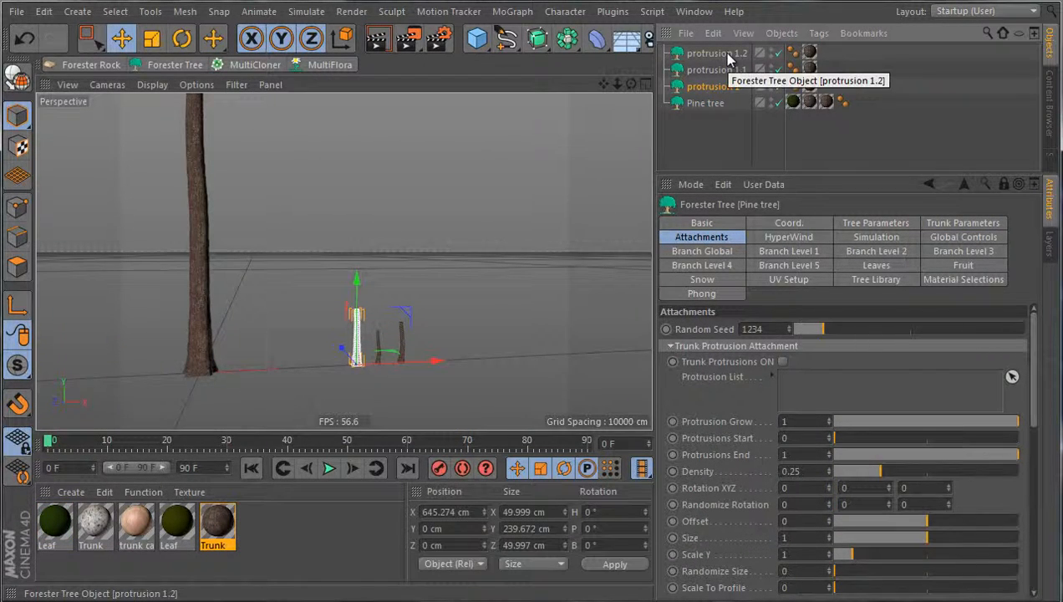
pyautogui.moveTo(808, 405); pyautogui.dragTo(807, 384)
pyautogui.click(782, 362)
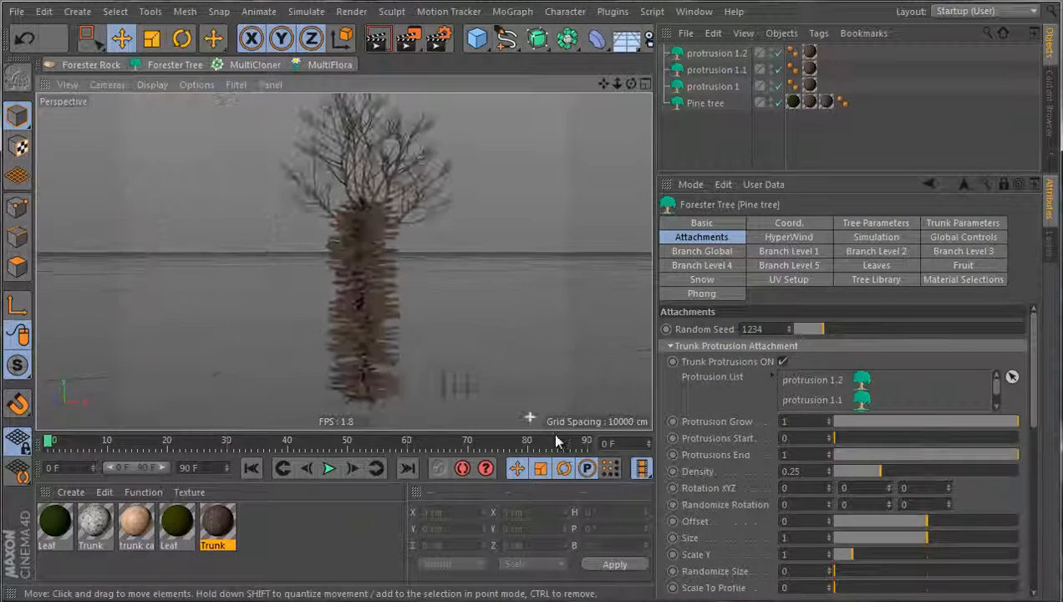
# Step: Set the size of the pine tree's trunk protrusions to 0.19
pyautogui.scroll(10, 382, 208)
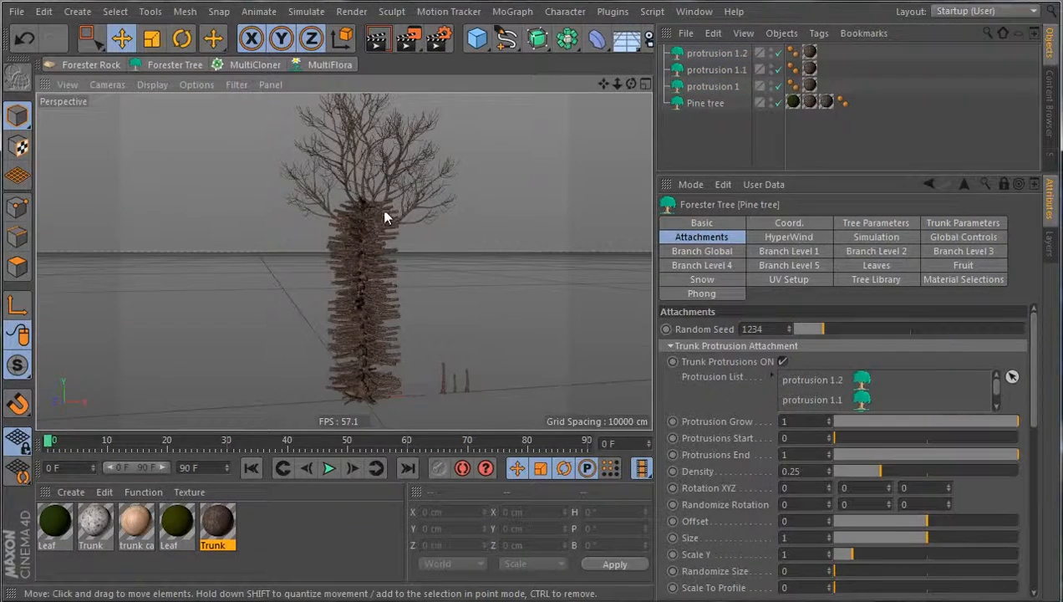
pyautogui.scroll(-10, 571, 324)
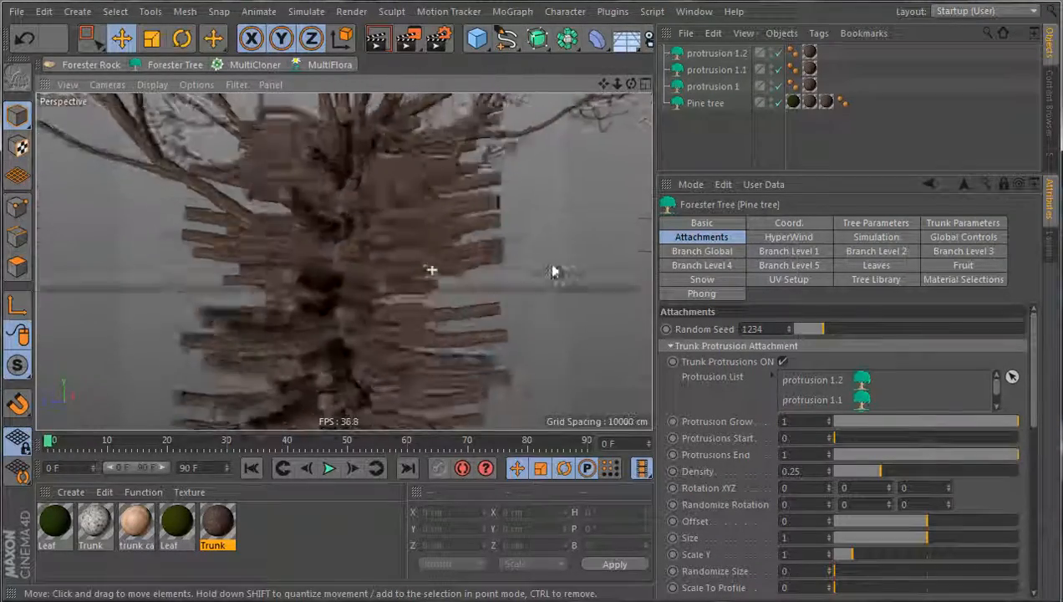
pyautogui.scroll(-5, 415, 214)
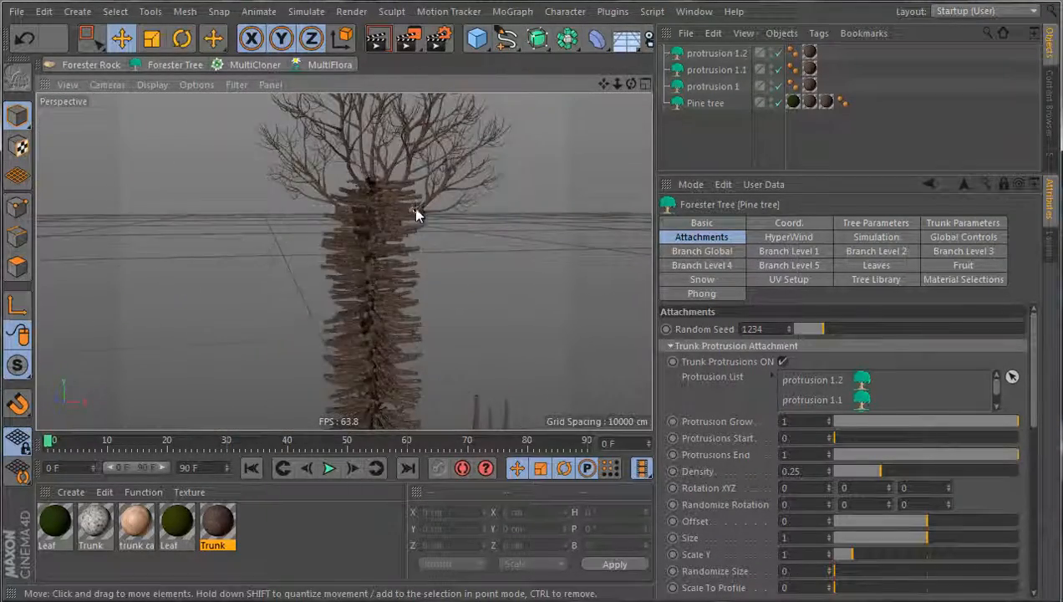
pyautogui.scroll(10, 390, 331)
pyautogui.scroll(-10, 481, 300)
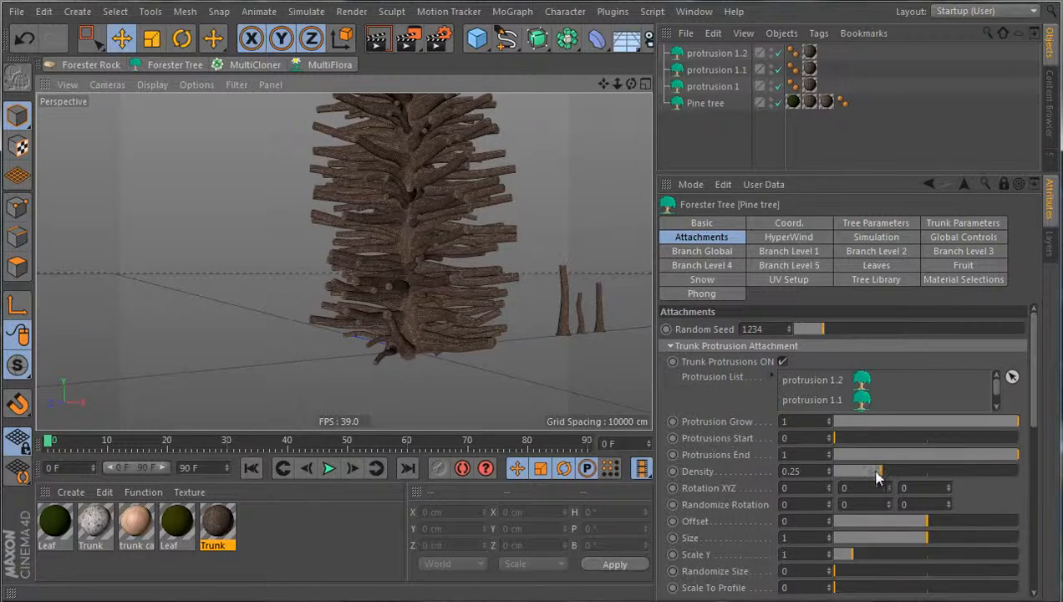
pyautogui.moveTo(909, 540); pyautogui.dragTo(849, 542)
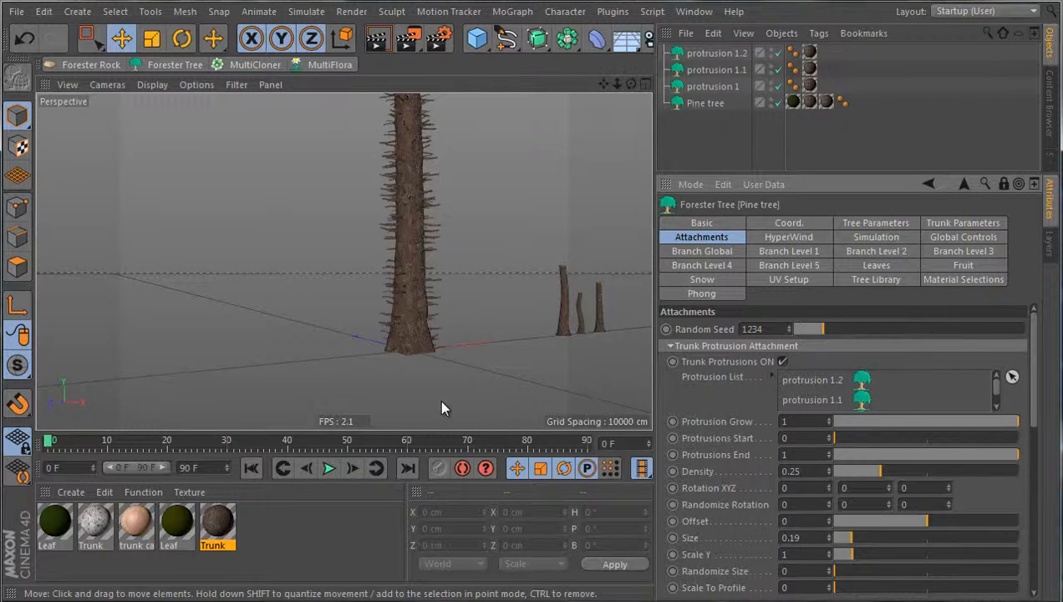
# Step: Set the density of the pine tree's trunk protrusions to 0.05
pyautogui.scroll(10, 443, 407)
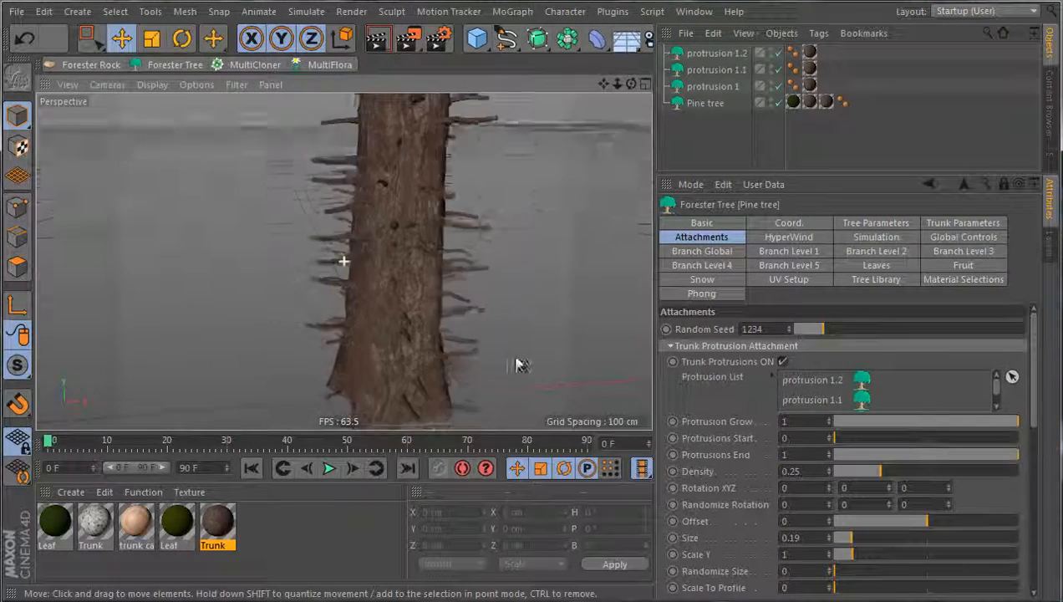
pyautogui.keyDown('alt'); pyautogui.moveTo(519, 366); pyautogui.dragTo(562, 373); pyautogui.keyUp('alt')
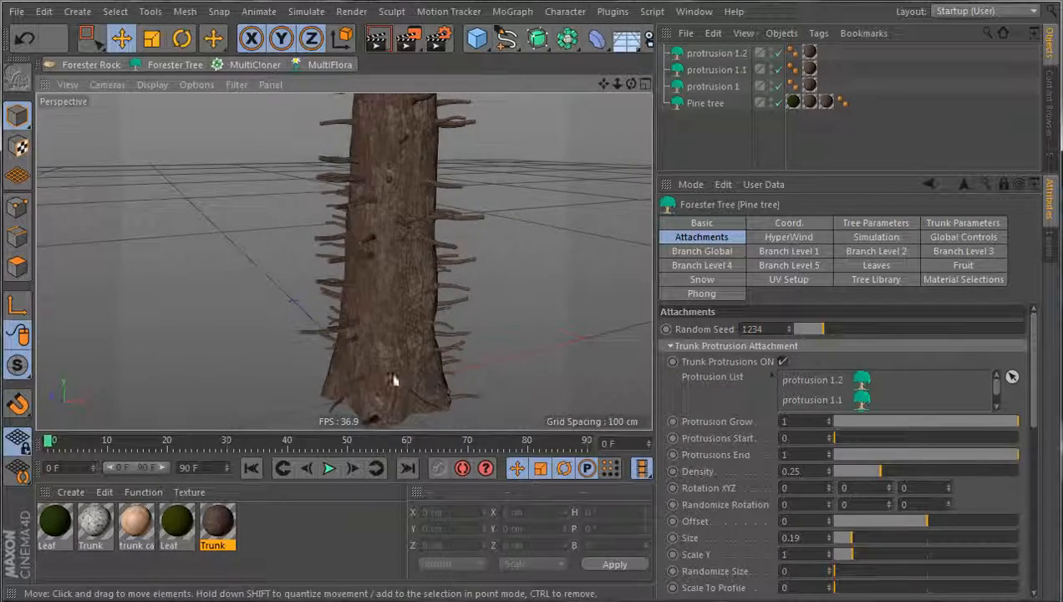
pyautogui.scroll(-6, 393, 378)
pyautogui.scroll(2, 403, 266)
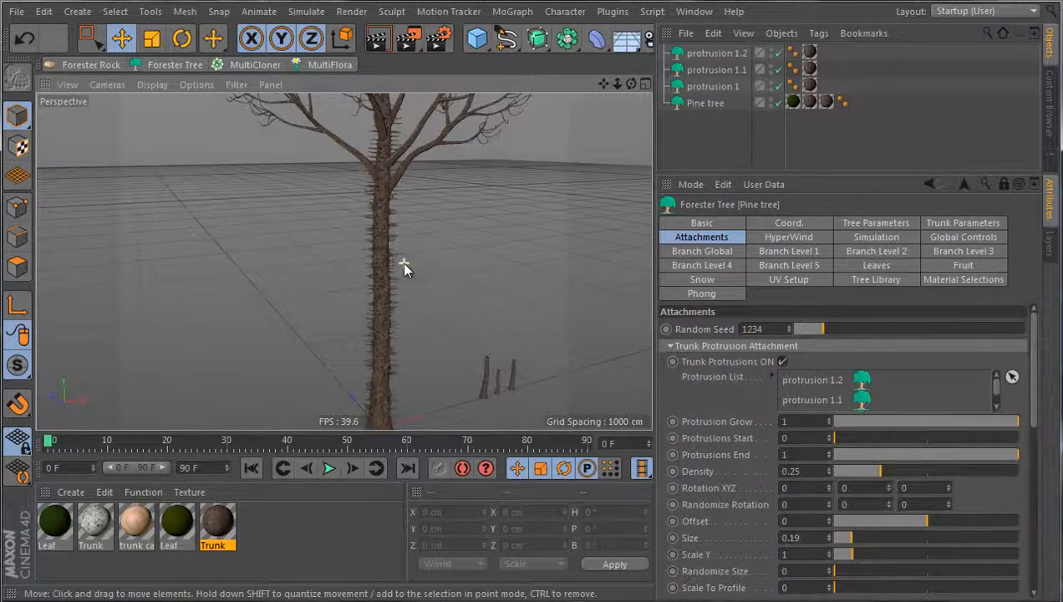
pyautogui.scroll(2, 406, 288)
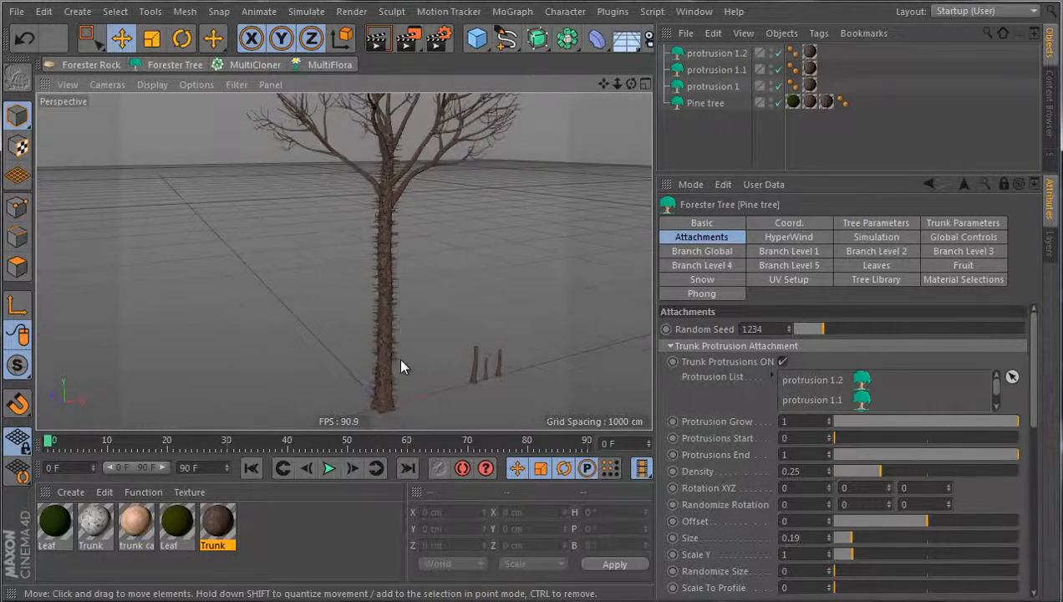
pyautogui.click(808, 472)
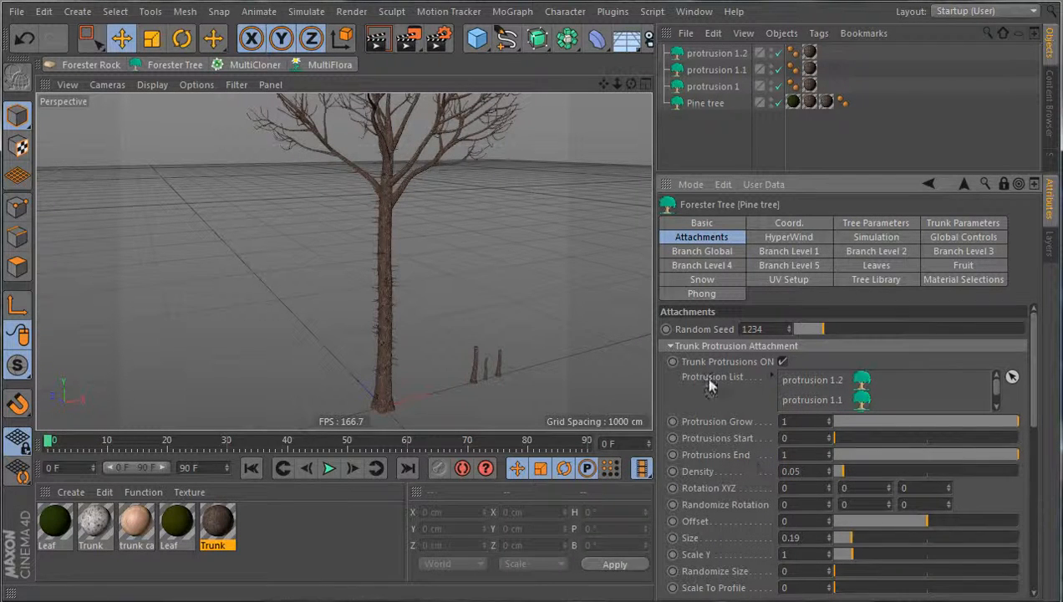
# Step: Set the trunk protrusion size to 0.49
pyautogui.scroll(4, 403, 303)
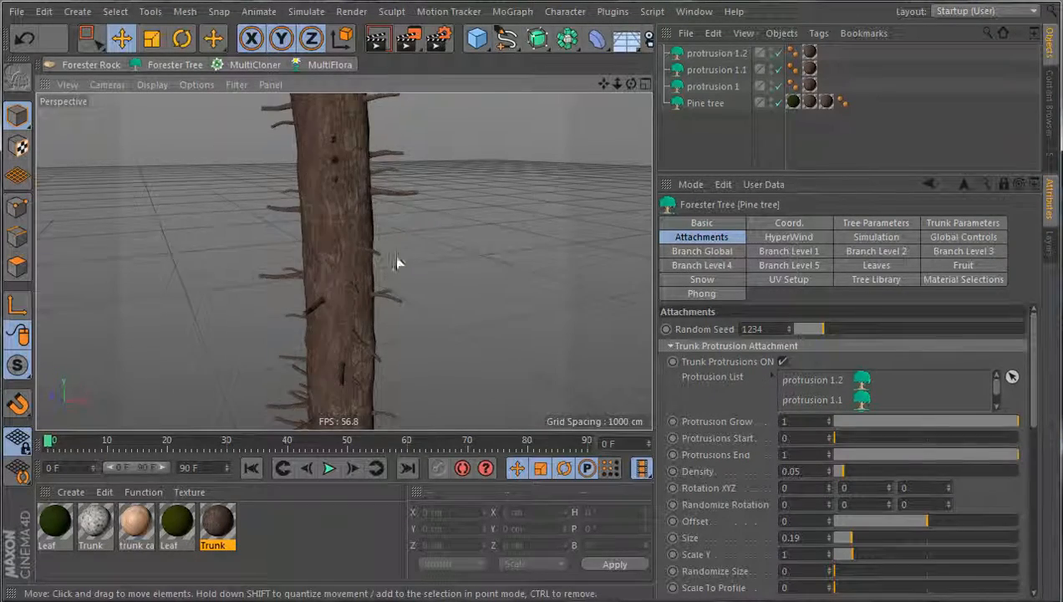
pyautogui.scroll(-6, 394, 255)
pyautogui.keyDown('alt'); pyautogui.moveTo(444, 333); pyautogui.dragTo(470, 337); pyautogui.keyUp('alt')
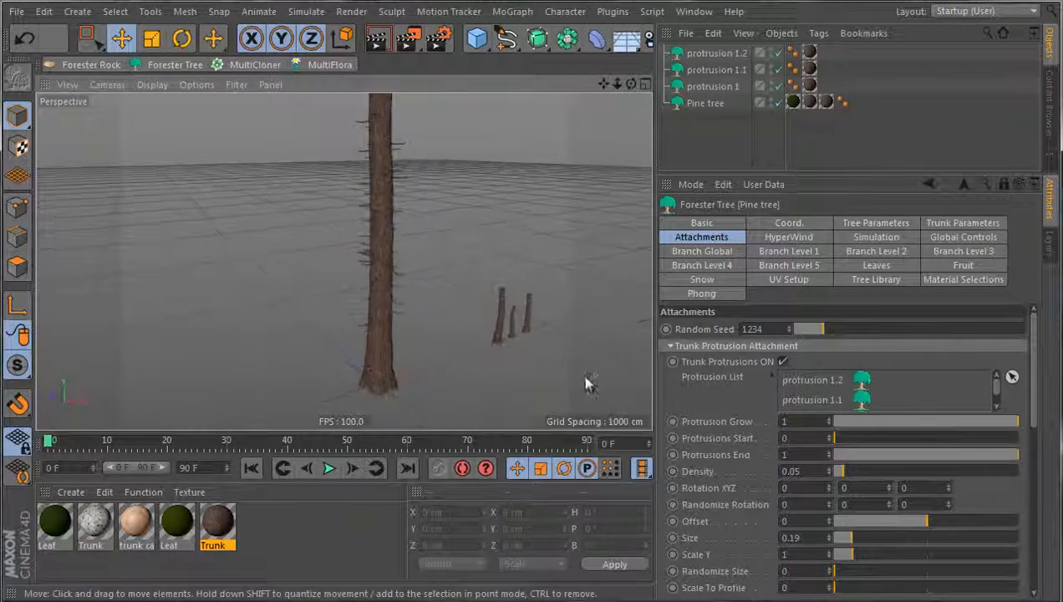
pyautogui.moveTo(852, 546); pyautogui.dragTo(879, 545)
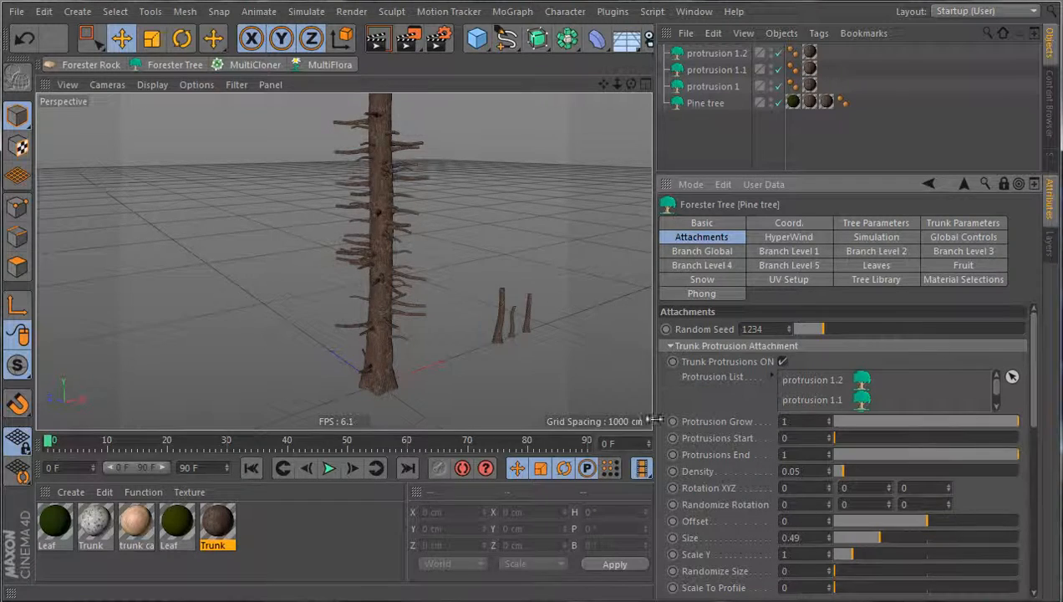
# Step: Set the trunk protrusion density to 0.03
pyautogui.keyDown('alt'); pyautogui.moveTo(470, 374); pyautogui.dragTo(444, 313); pyautogui.keyUp('alt')
pyautogui.scroll(-5, 412, 377)
pyautogui.scroll(2, 399, 359)
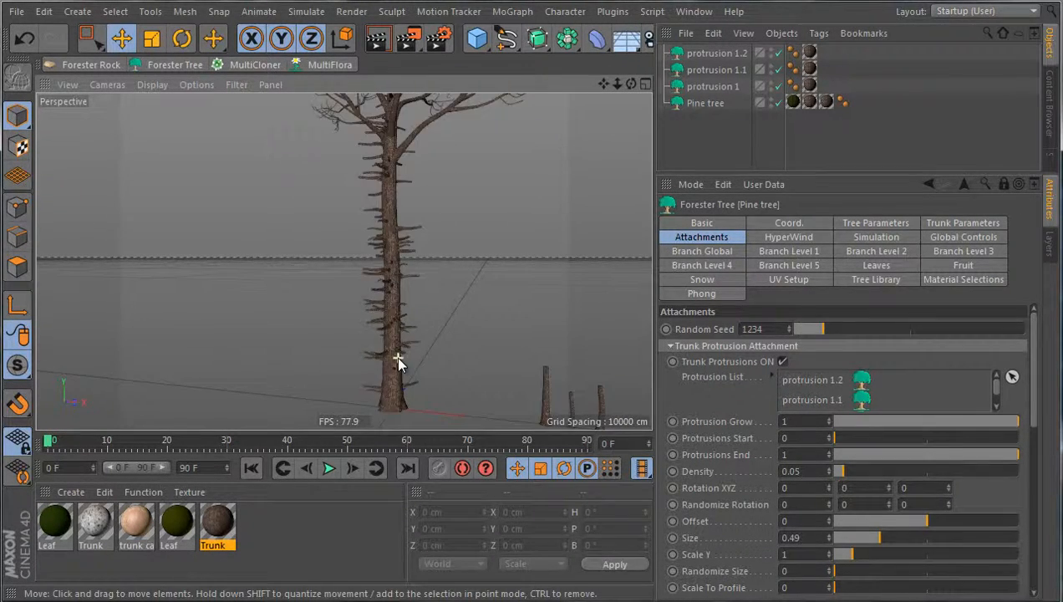
pyautogui.keyDown('alt'); pyautogui.moveTo(398, 361); pyautogui.dragTo(585, 409); pyautogui.keyUp('alt')
pyautogui.moveTo(813, 474); pyautogui.dragTo(719, 473)
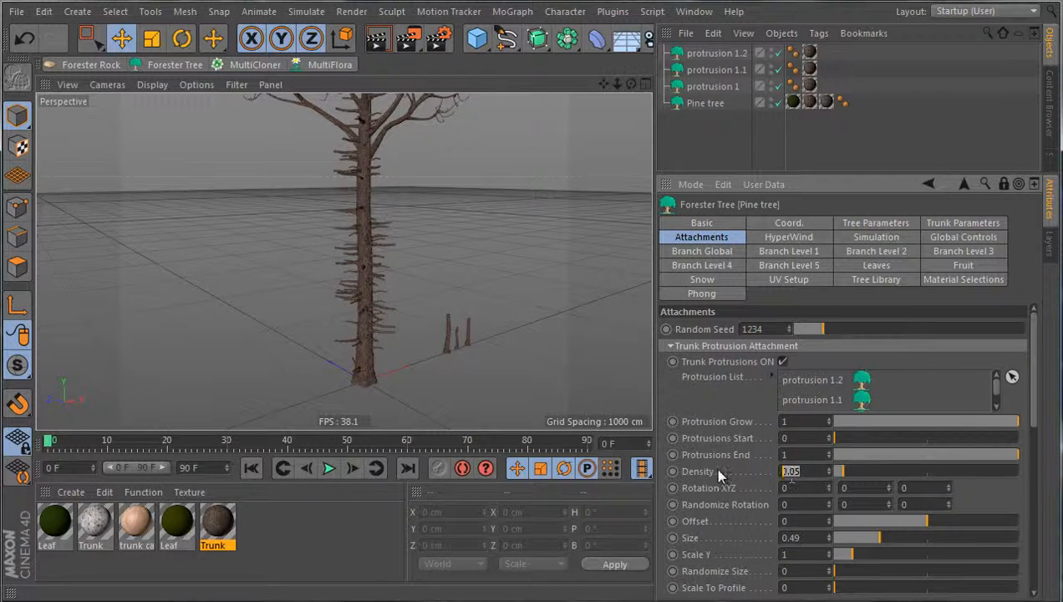
pyautogui.write('0.03')
pyautogui.press('Return')
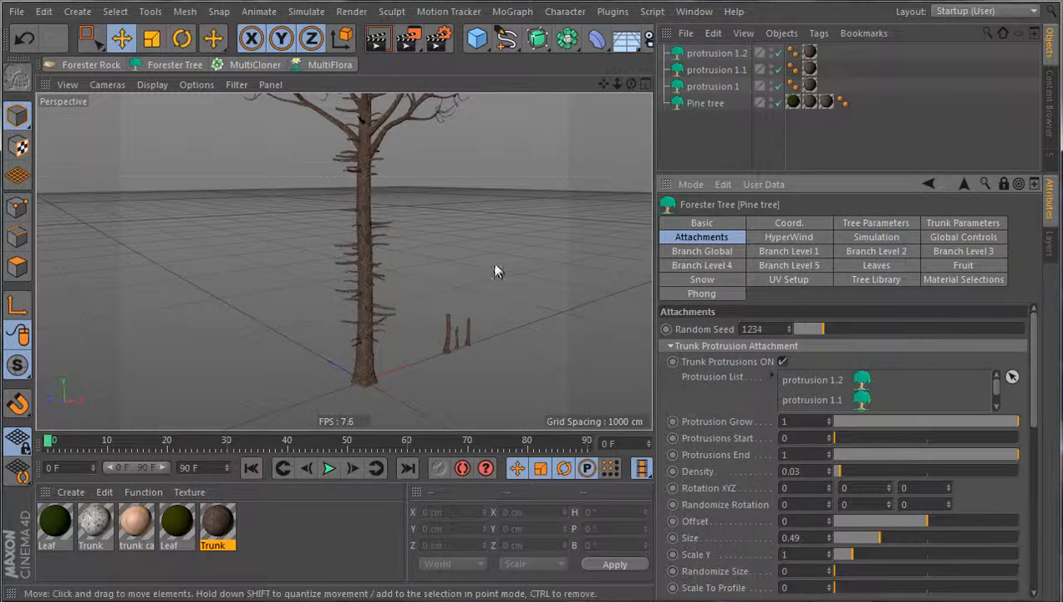
# Step: Vary the protrusion distribution by setting the attachments' Random Seed to 3375
pyautogui.moveTo(447, 245)
pyautogui.keyDown('alt'); pyautogui.mouseDown()
pyautogui.moveTo(436, 275)
pyautogui.moveTo(458, 257)
pyautogui.mouseUp(); pyautogui.keyUp('alt')
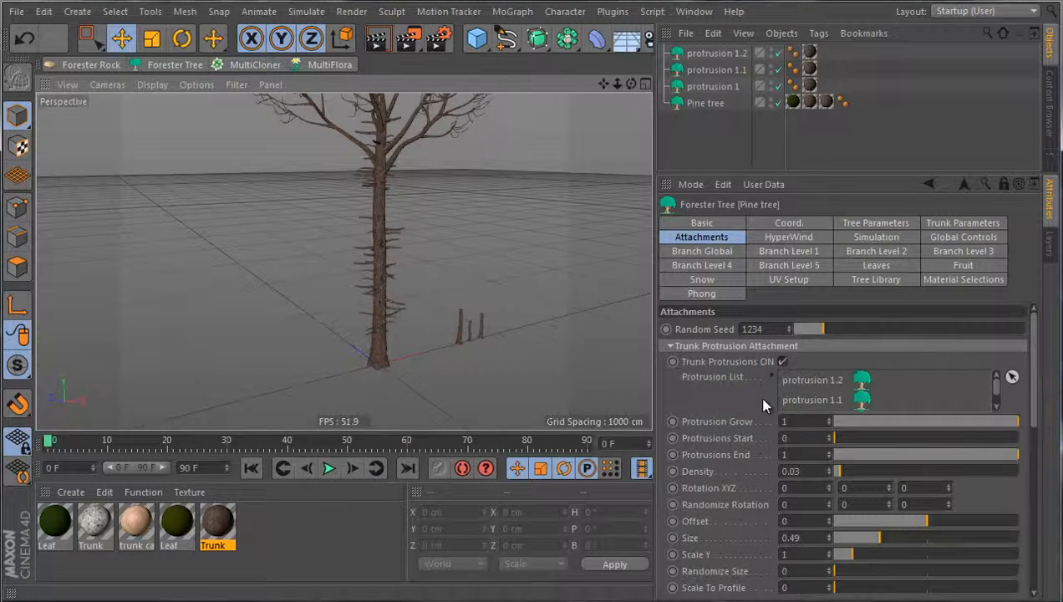
pyautogui.moveTo(835, 327)
pyautogui.mouseDown()
pyautogui.moveTo(967, 334)
pyautogui.moveTo(838, 333)
pyautogui.moveTo(874, 333)
pyautogui.mouseUp()
pyautogui.scroll(-2, 321, 330)
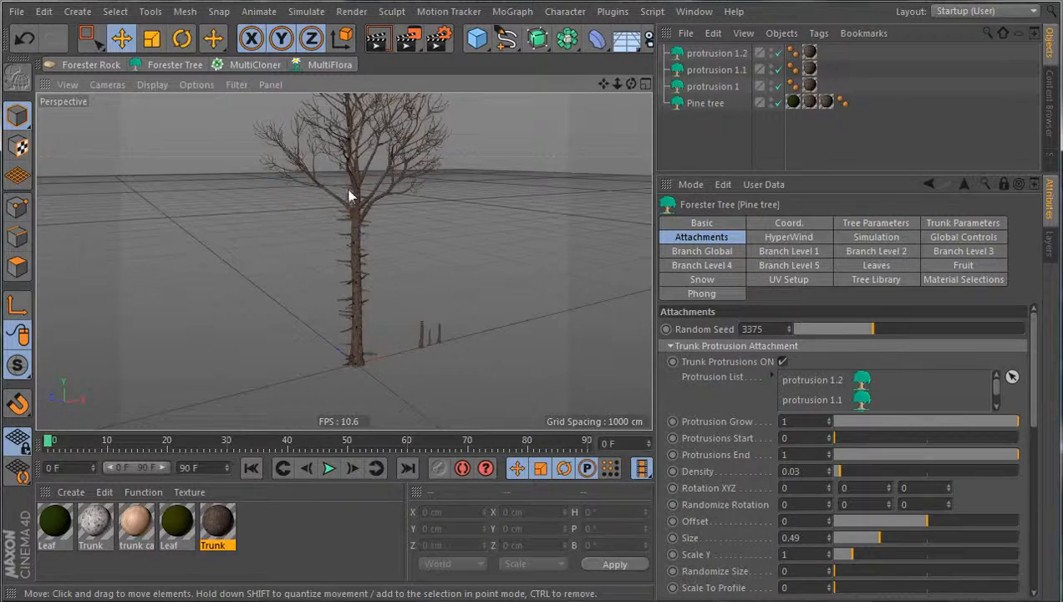
# Step: Randomize the pine tree's shape repeatedly until it uses tree seed 4508
pyautogui.click(877, 226)
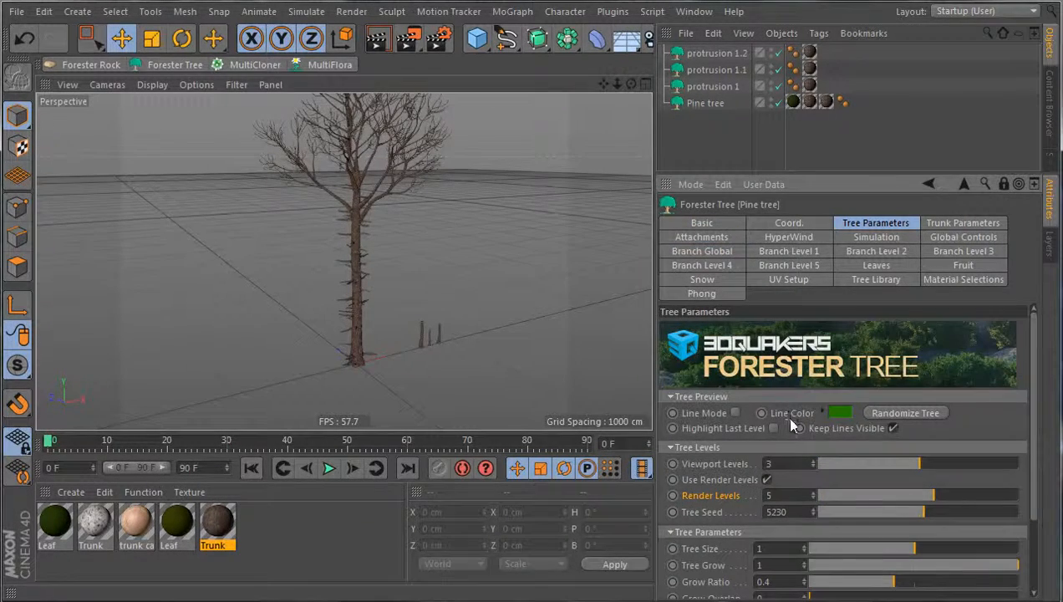
pyautogui.click(899, 413)
pyautogui.click(898, 414)
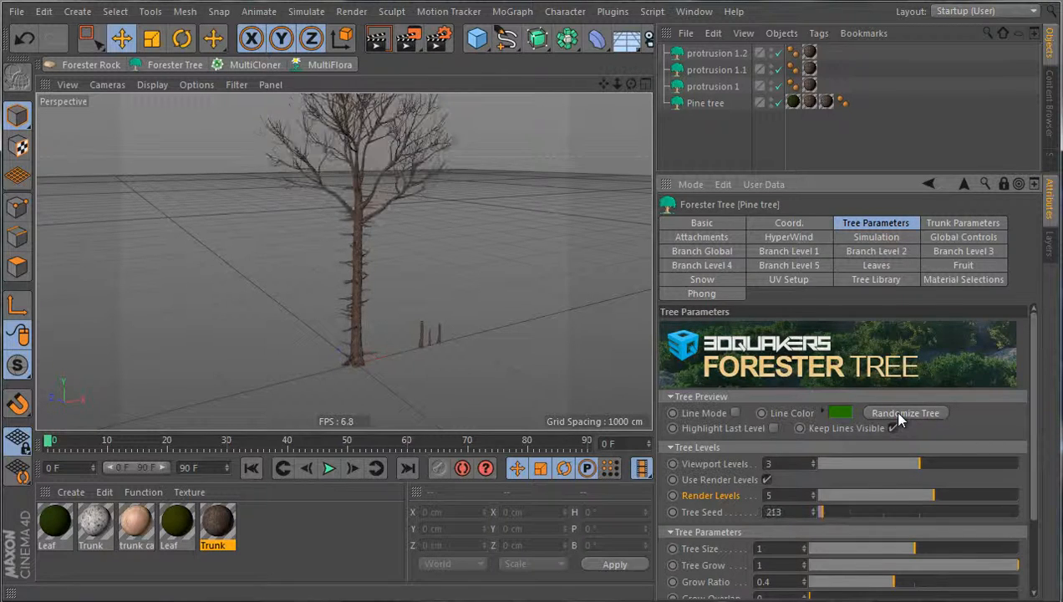
pyautogui.click(899, 413)
pyautogui.click(898, 414)
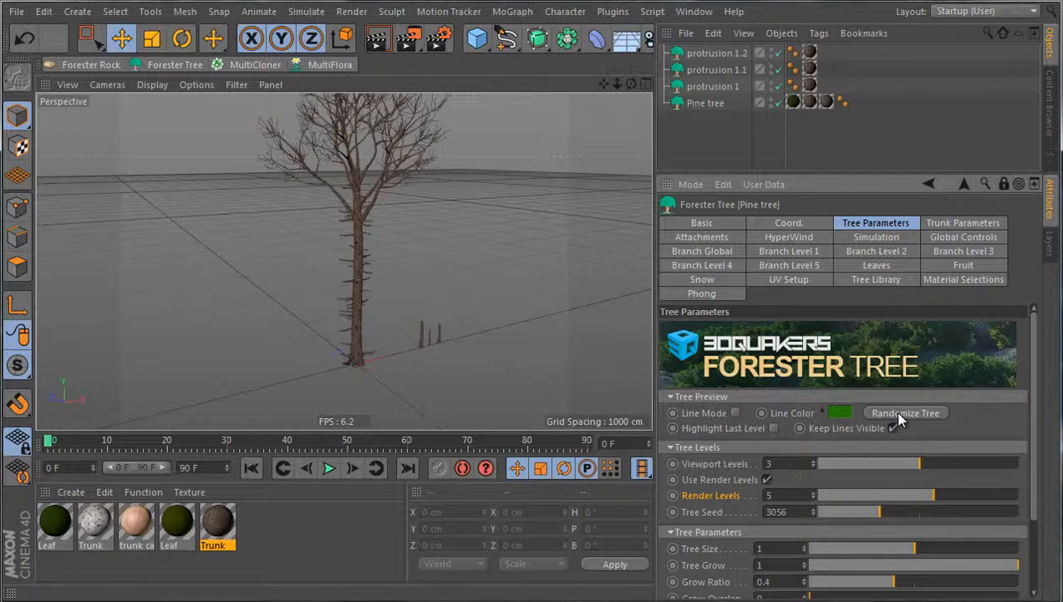
pyautogui.click(898, 413)
pyautogui.click(899, 412)
pyautogui.click(898, 412)
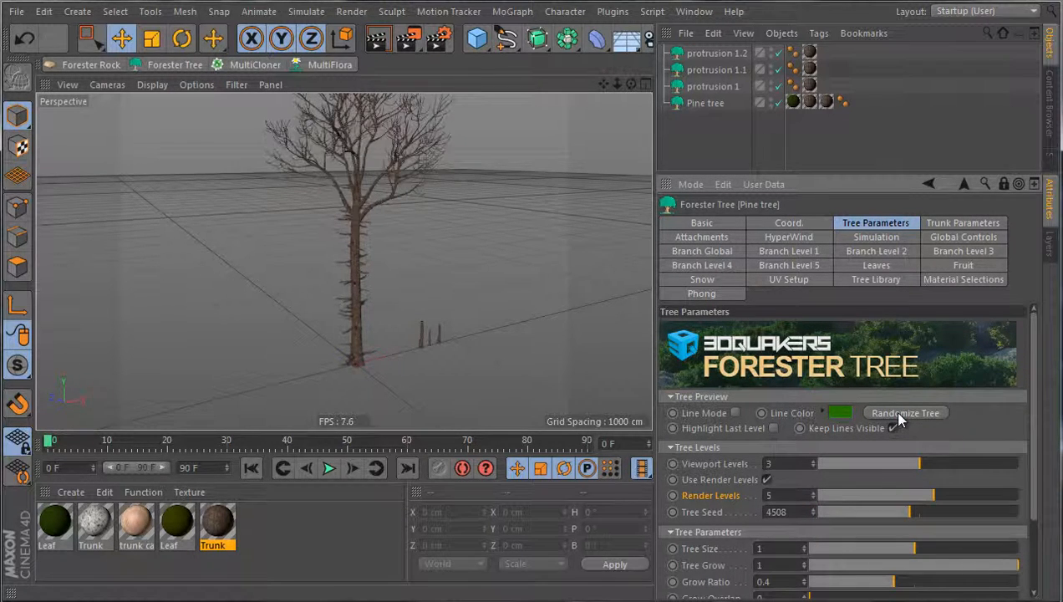
# Step: Set the attachments' Random Seed to 3446 and inspect the protrusions along the trunk up close
pyautogui.click(720, 238)
pyautogui.moveTo(869, 329)
pyautogui.mouseDown()
pyautogui.moveTo(828, 330)
pyautogui.moveTo(876, 333)
pyautogui.mouseUp()
pyautogui.scroll(8, 351, 325)
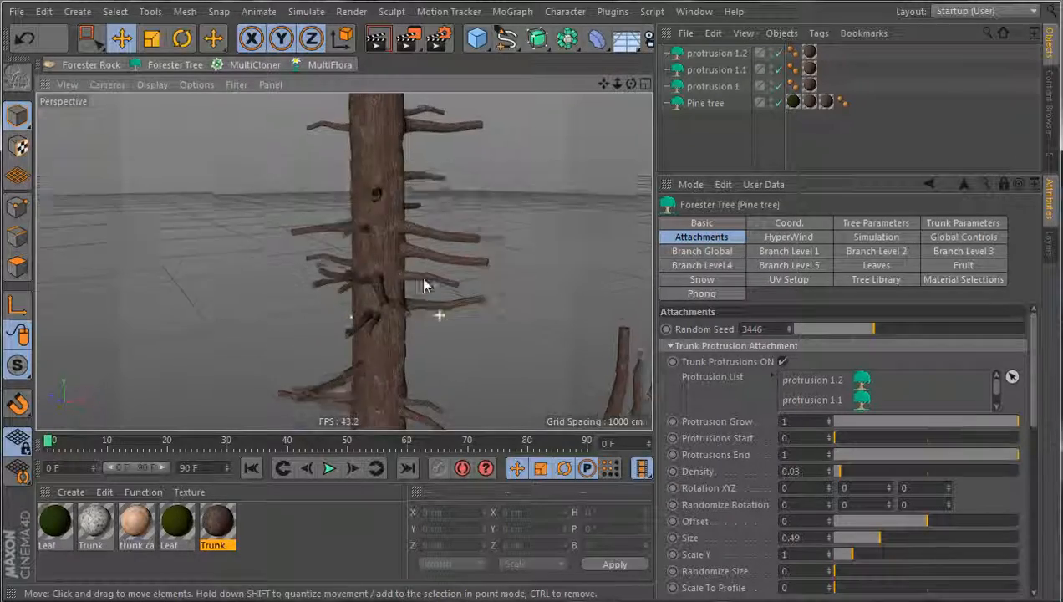
pyautogui.keyDown('alt'); pyautogui.moveTo(425, 286); pyautogui.dragTo(581, 335); pyautogui.keyUp('alt')
pyautogui.scroll(-6, 524, 311)
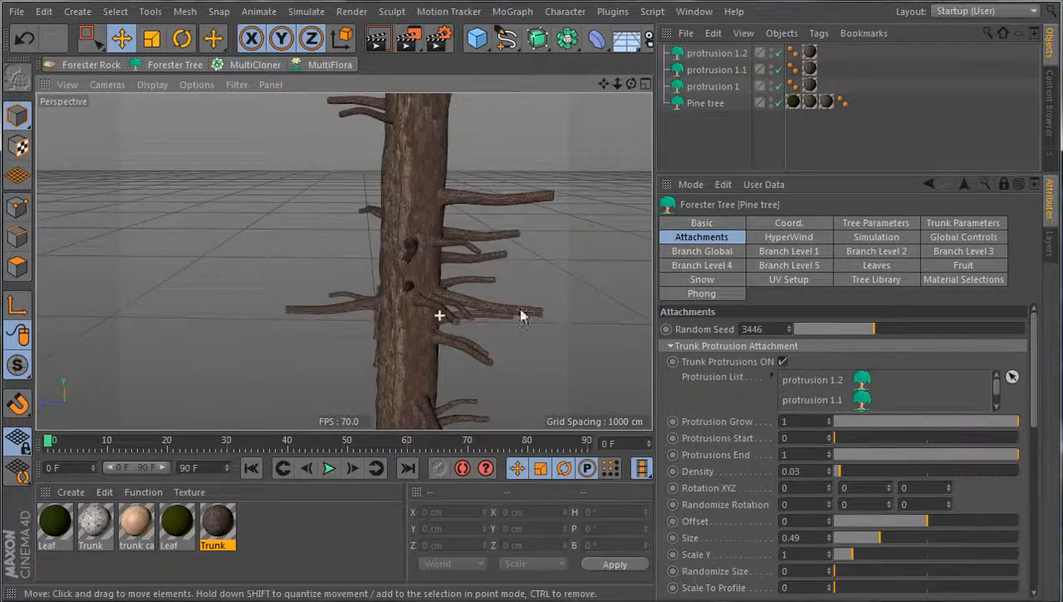
# Step: Angle the trunk protrusions upward by setting their X rotation to -36
pyautogui.scroll(2, 430, 292)
pyautogui.keyDown('alt'); pyautogui.moveTo(431, 298); pyautogui.dragTo(361, 289); pyautogui.keyUp('alt')
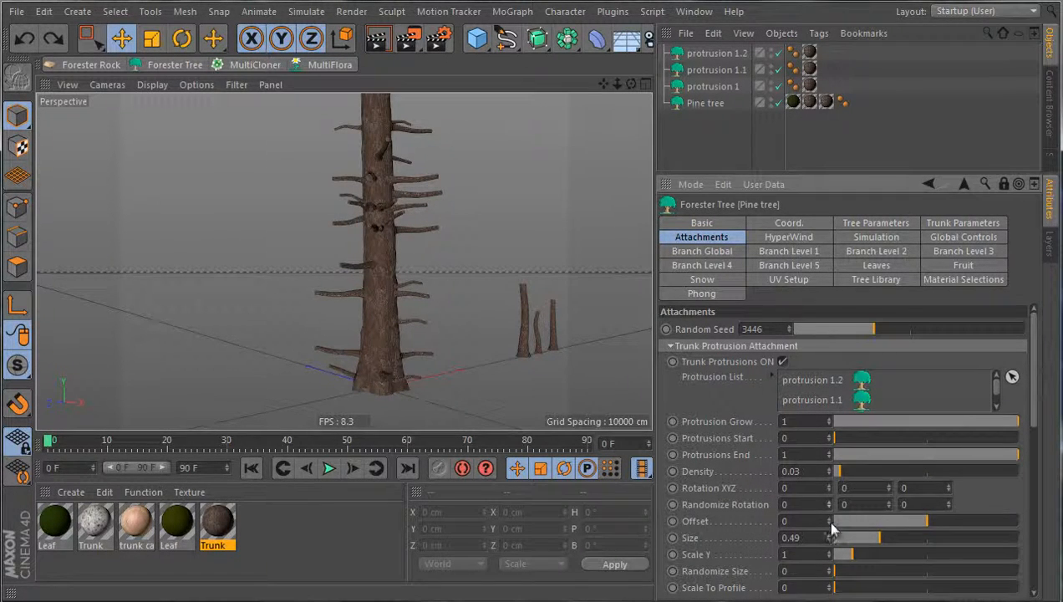
pyautogui.moveTo(830, 488)
pyautogui.mouseDown()
pyautogui.moveTo(826, 477)
pyautogui.moveTo(817, 549)
pyautogui.moveTo(827, 508)
pyautogui.mouseUp()
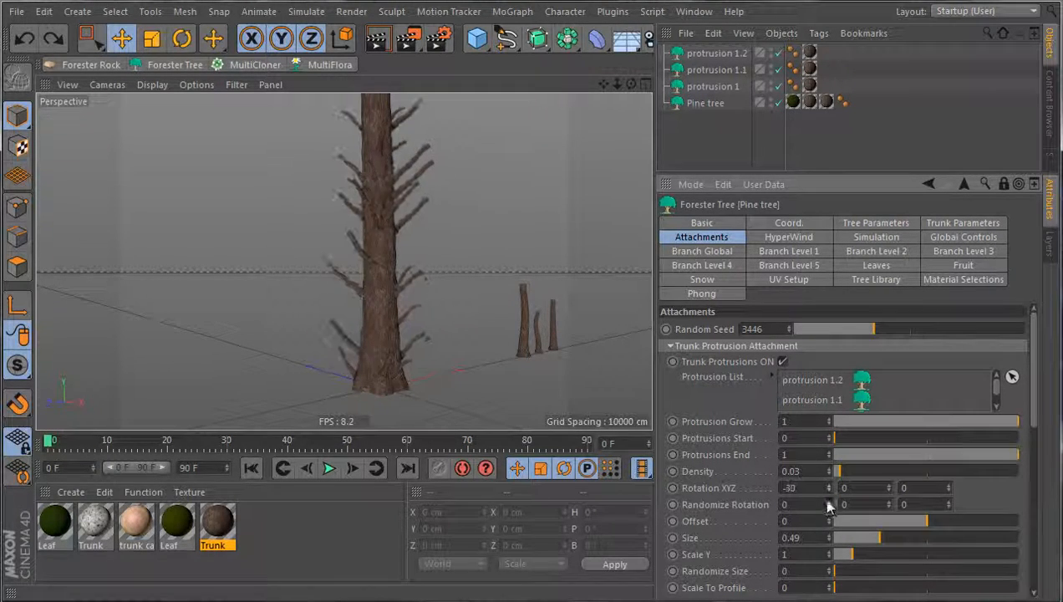
pyautogui.moveTo(830, 464); pyautogui.dragTo(830, 488)
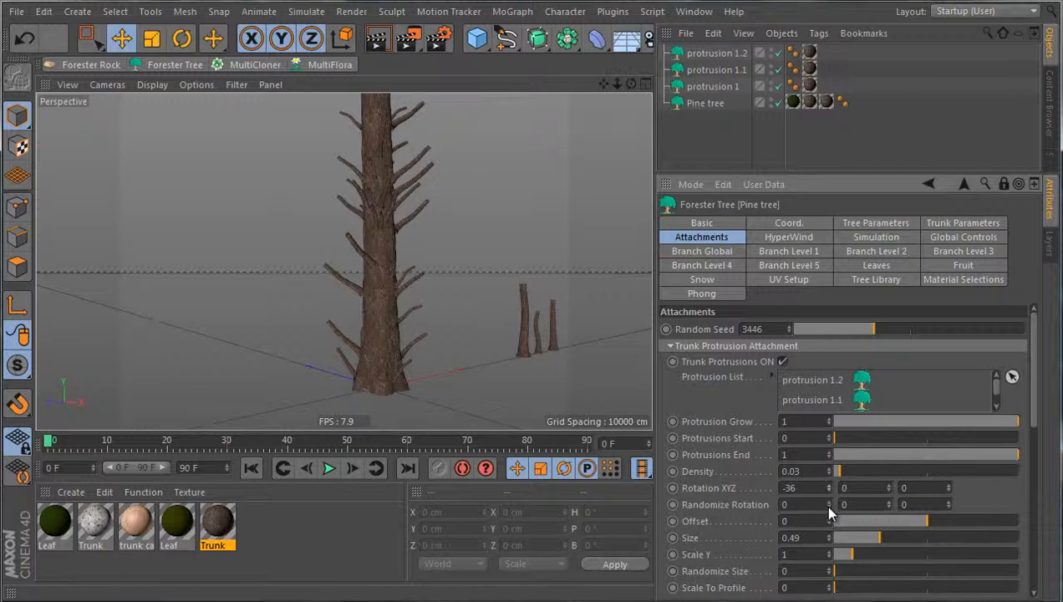
# Step: Vary the angles of the trunk protrusions by setting their X Randomize Rotation to 0.1
pyautogui.click(829, 504)
pyautogui.click(829, 504)
pyautogui.click(829, 504)
pyautogui.click(829, 504)
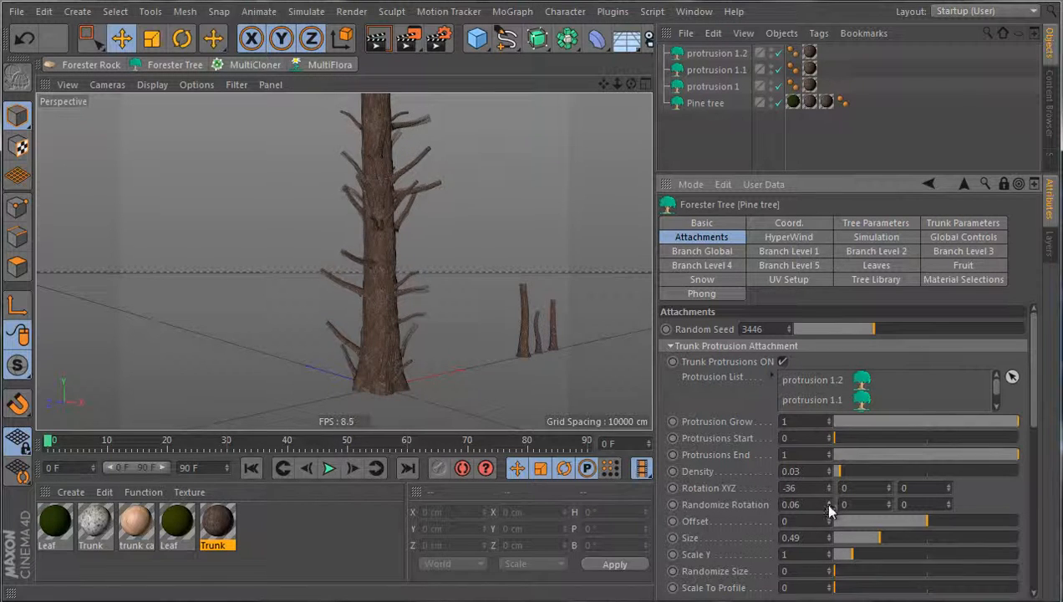
pyautogui.click(829, 504)
pyautogui.click(829, 504)
pyautogui.click(828, 502)
pyautogui.click(829, 502)
pyautogui.click(828, 501)
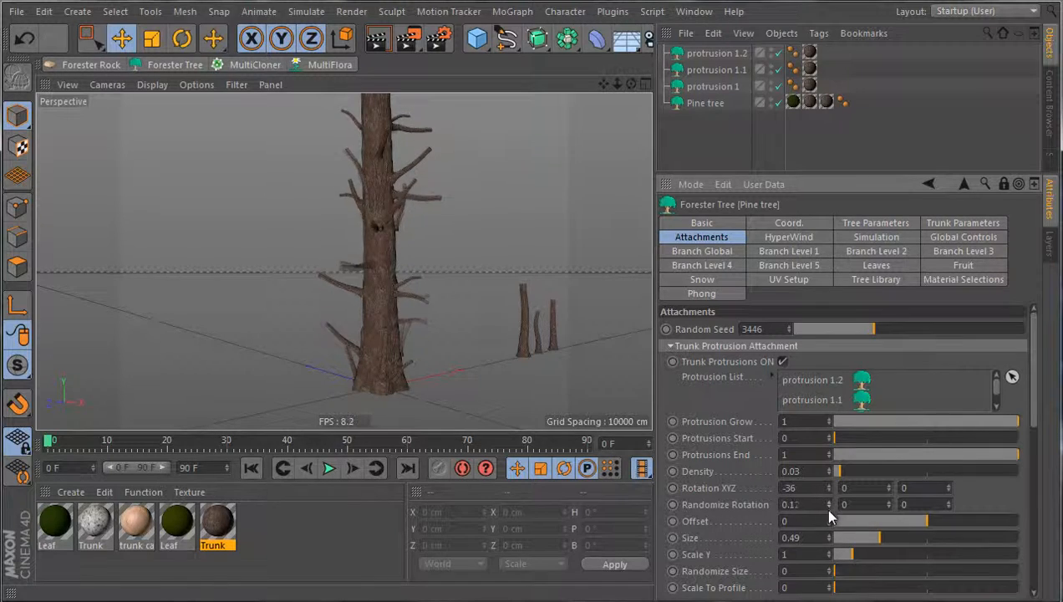
pyautogui.scroll(6, 435, 343)
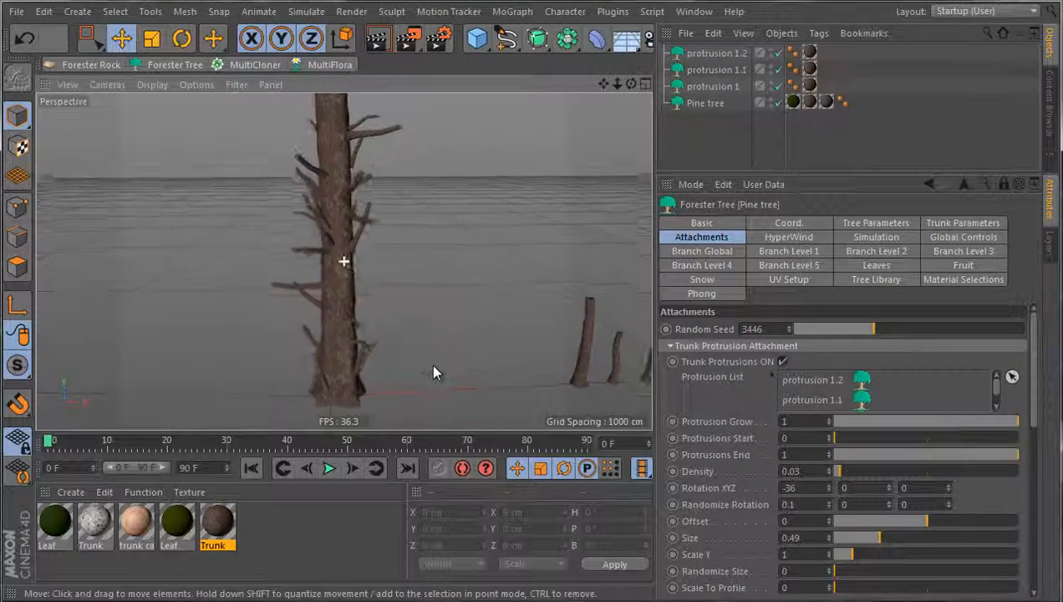
pyautogui.moveTo(433, 373)
pyautogui.keyDown('alt'); pyautogui.mouseDown()
pyautogui.moveTo(441, 399)
pyautogui.moveTo(391, 418)
pyautogui.moveTo(500, 347)
pyautogui.moveTo(520, 355)
pyautogui.moveTo(479, 324)
pyautogui.moveTo(483, 312)
pyautogui.mouseUp(); pyautogui.keyUp('alt')
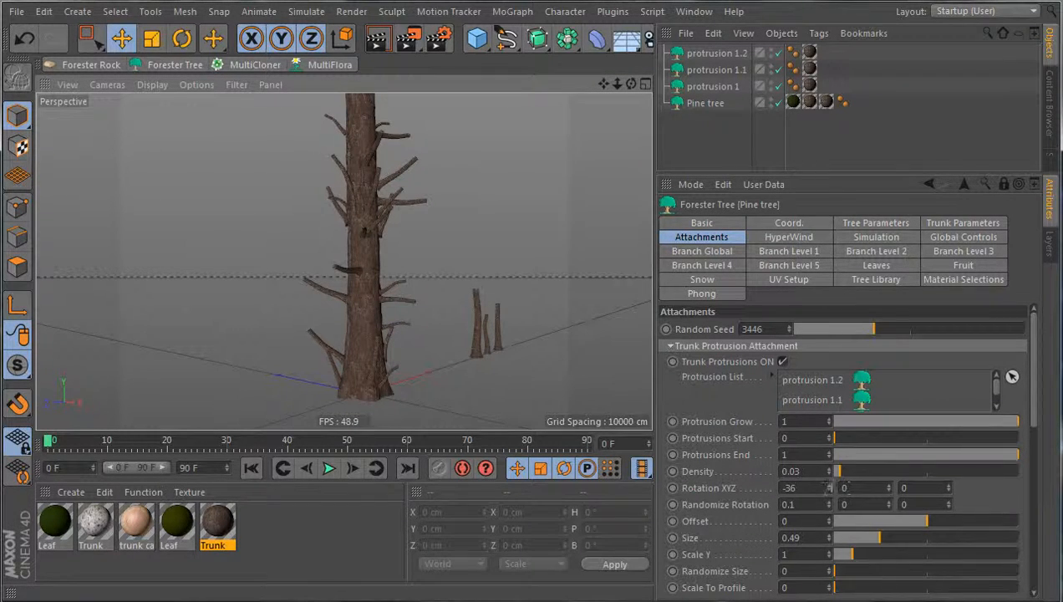
# Step: Reset the X rotation of the trunk protrusions to 0
pyautogui.moveTo(824, 485); pyautogui.dragTo(727, 469)
pyautogui.write('0')
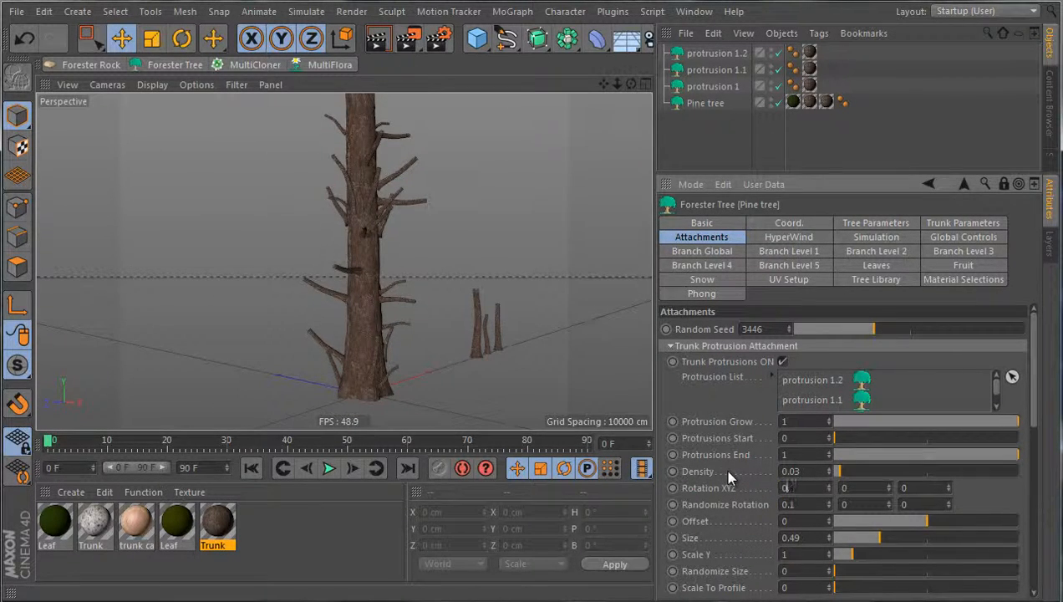
pyautogui.press('Return')
pyautogui.moveTo(458, 323)
pyautogui.keyDown('alt'); pyautogui.mouseDown()
pyautogui.moveTo(332, 351)
pyautogui.moveTo(452, 339)
pyautogui.mouseUp(); pyautogui.keyUp('alt')
# Step: Try a different Random Seed for the attachments and undo the change
pyautogui.moveTo(874, 329); pyautogui.dragTo(915, 334)
pyautogui.hotkey('ctrl', 'z')
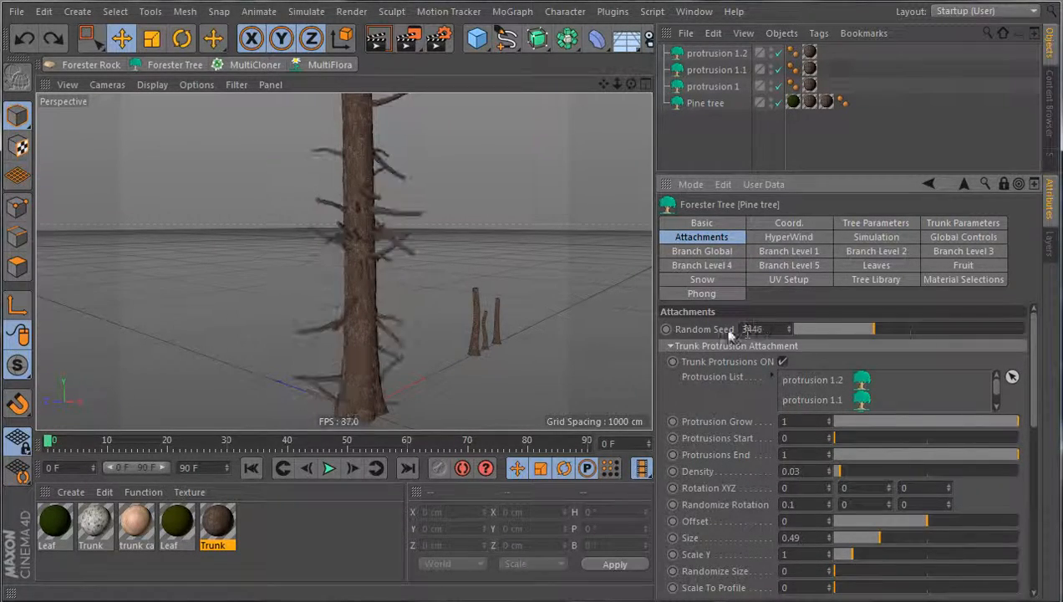
pyautogui.keyDown('alt'); pyautogui.moveTo(465, 353); pyautogui.dragTo(455, 330); pyautogui.keyUp('alt')
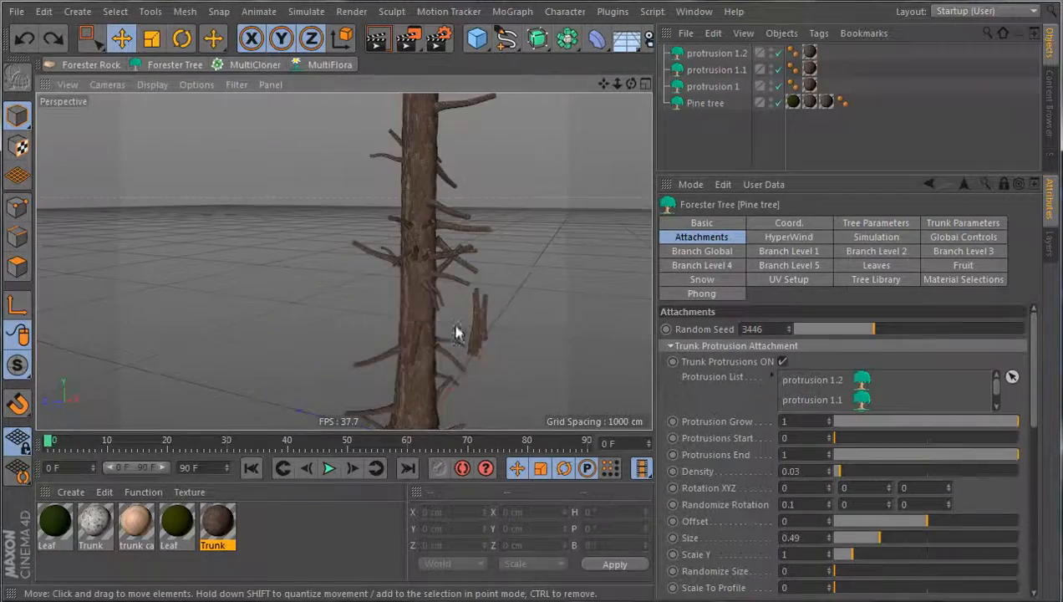
# Step: Inspect where the protrusions meet the trunk up close, try an Offset of -31.7, and undo it
pyautogui.scroll(3, 426, 292)
pyautogui.scroll(8, 426, 293)
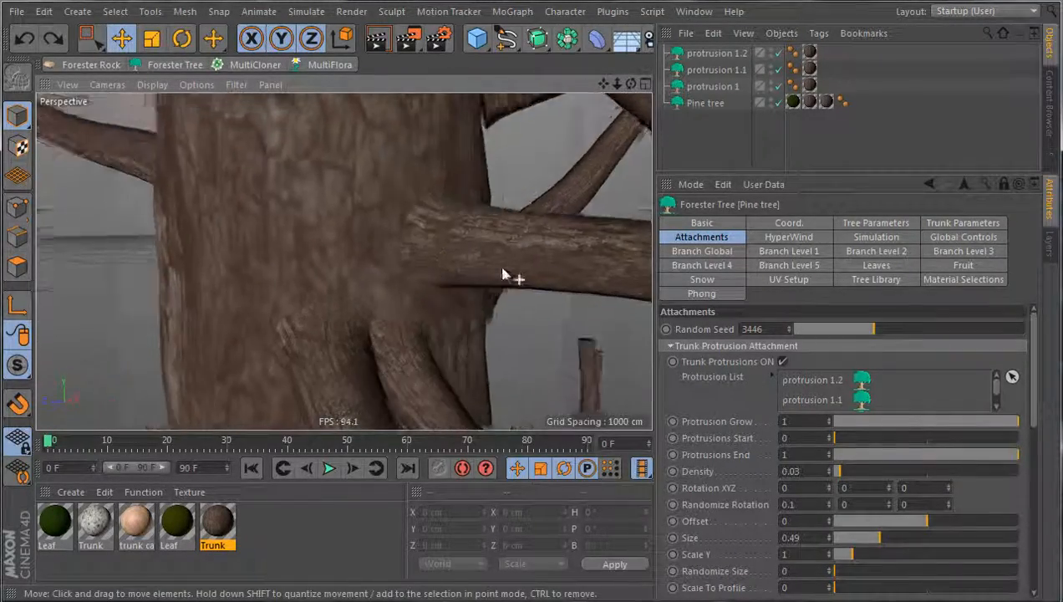
pyautogui.keyDown('alt'); pyautogui.moveTo(550, 306); pyautogui.dragTo(402, 262); pyautogui.keyUp('alt')
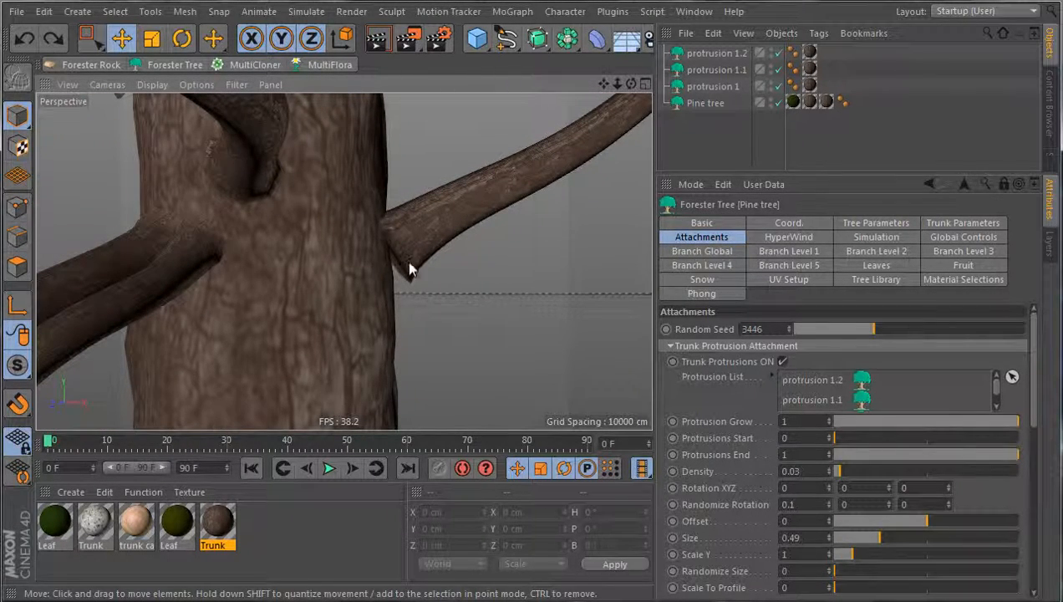
pyautogui.keyDown('alt'); pyautogui.moveTo(423, 268); pyautogui.dragTo(401, 266); pyautogui.keyUp('alt')
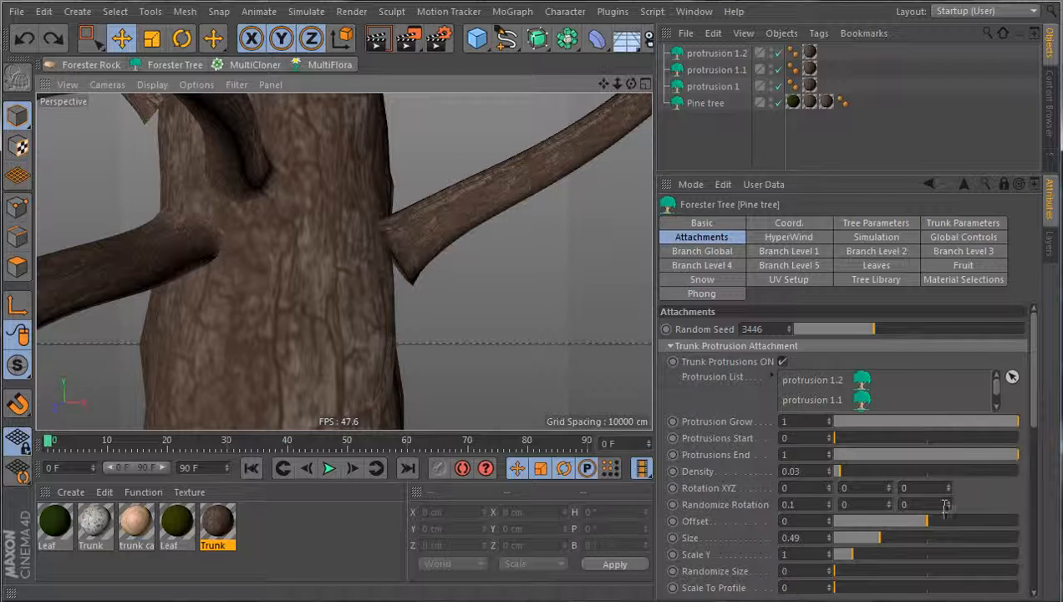
pyautogui.moveTo(928, 519); pyautogui.dragTo(899, 516)
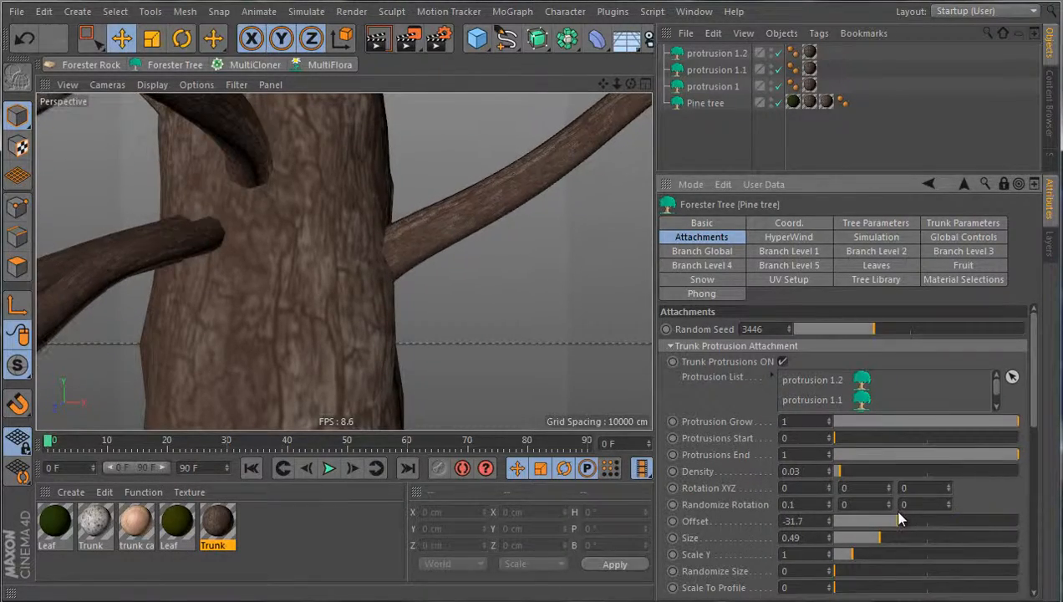
pyautogui.hotkey('ctrl', 'z')
# Step: Scale the protrusions according to the trunk's thickness by setting Scale To Profile to 1
pyautogui.scroll(-5, 483, 262)
pyautogui.scroll(-5, 459, 212)
pyautogui.scroll(10, 506, 387)
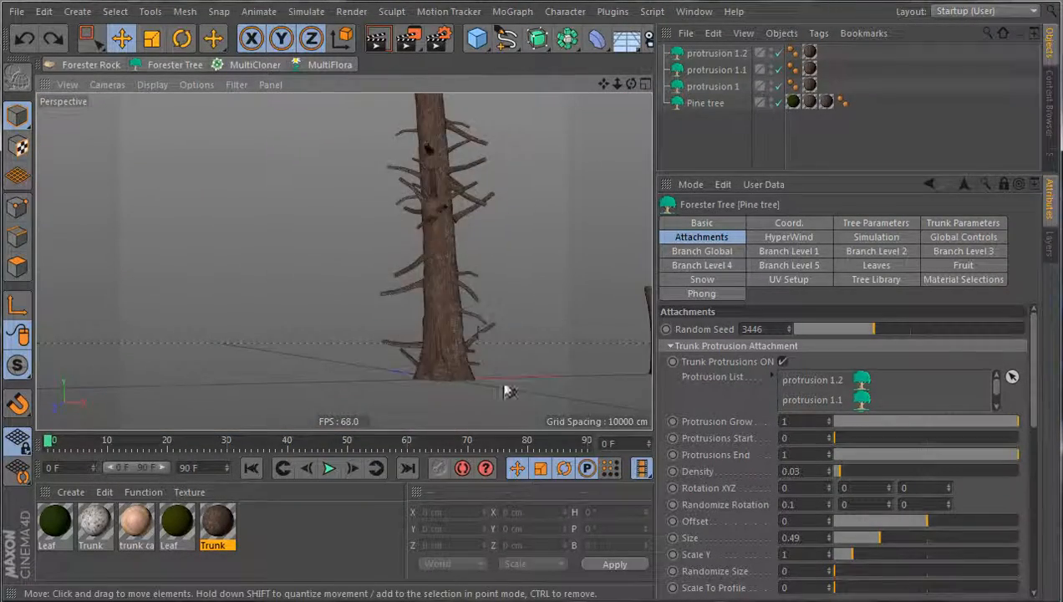
pyautogui.scroll(-3, 481, 360)
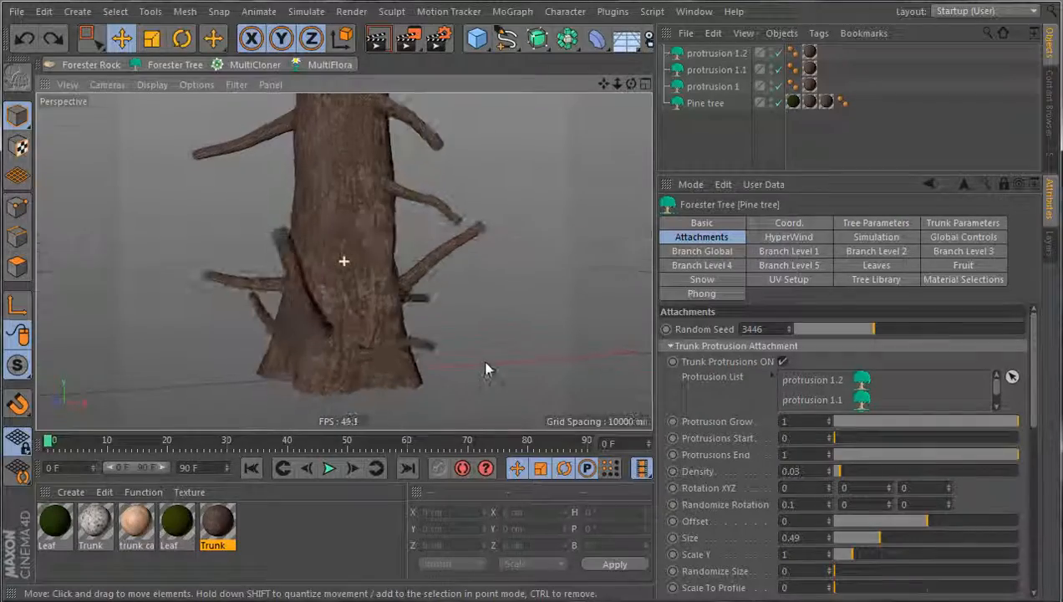
pyautogui.scroll(-5, 467, 368)
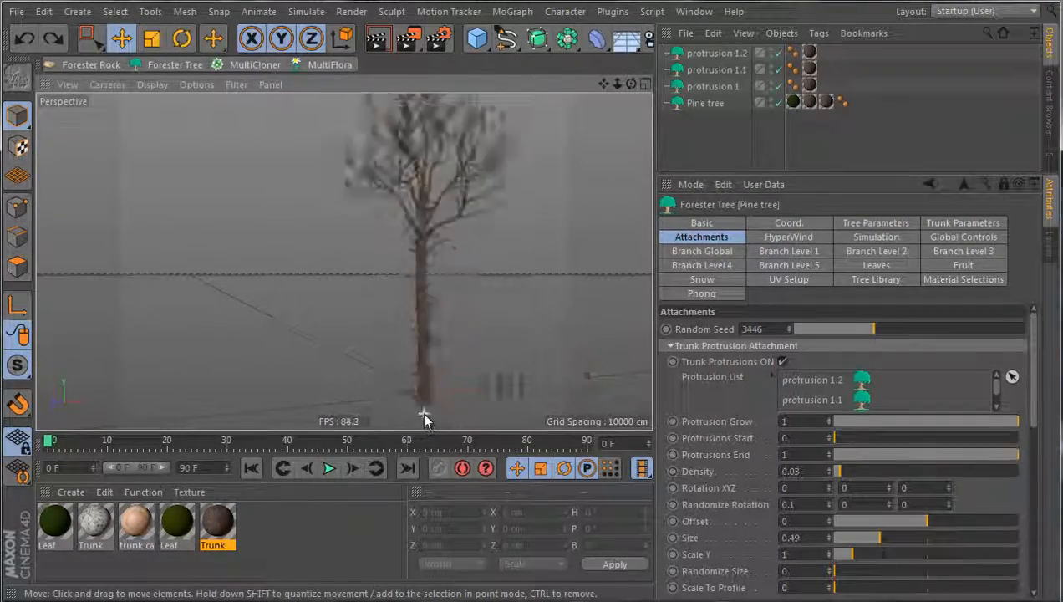
pyautogui.scroll(8, 418, 243)
pyautogui.scroll(6, 398, 262)
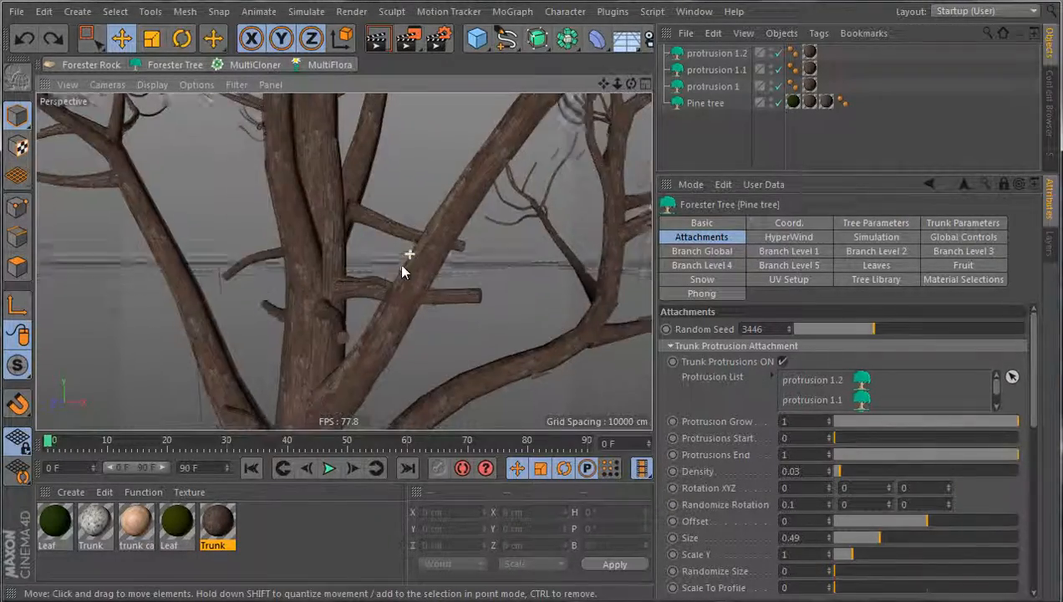
pyautogui.keyDown('alt'); pyautogui.moveTo(387, 277); pyautogui.dragTo(405, 278); pyautogui.keyUp('alt')
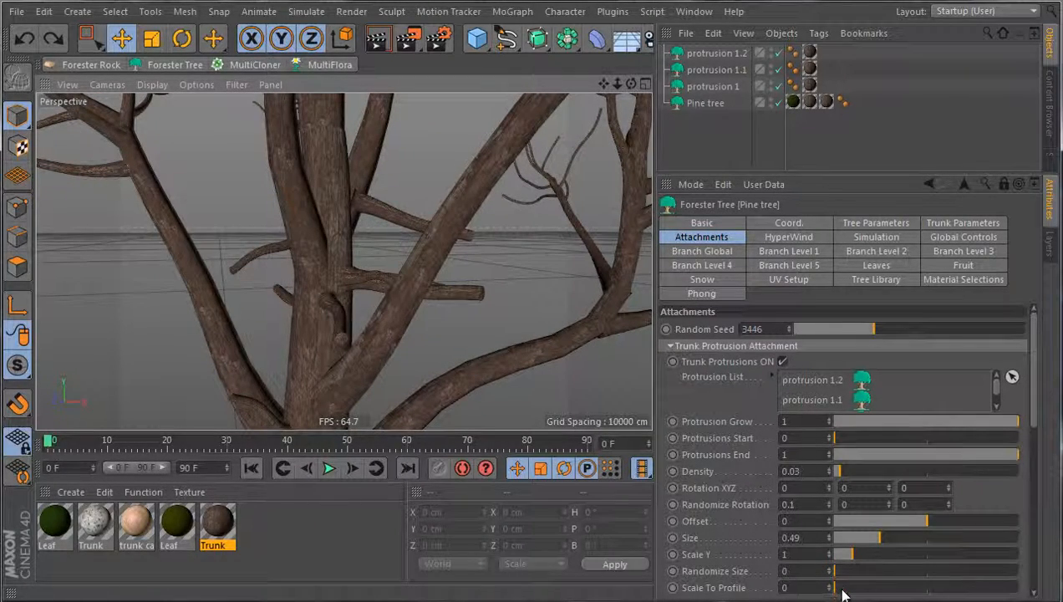
pyautogui.moveTo(843, 590); pyautogui.dragTo(1043, 554)
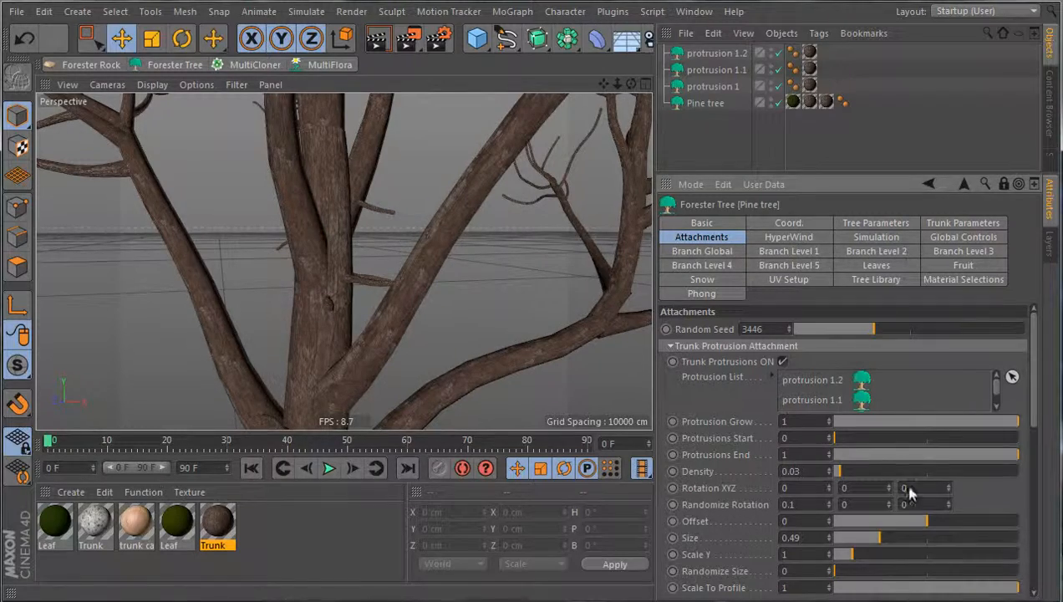
pyautogui.keyDown('alt'); pyautogui.moveTo(453, 142); pyautogui.dragTo(536, 351); pyautogui.keyUp('alt')
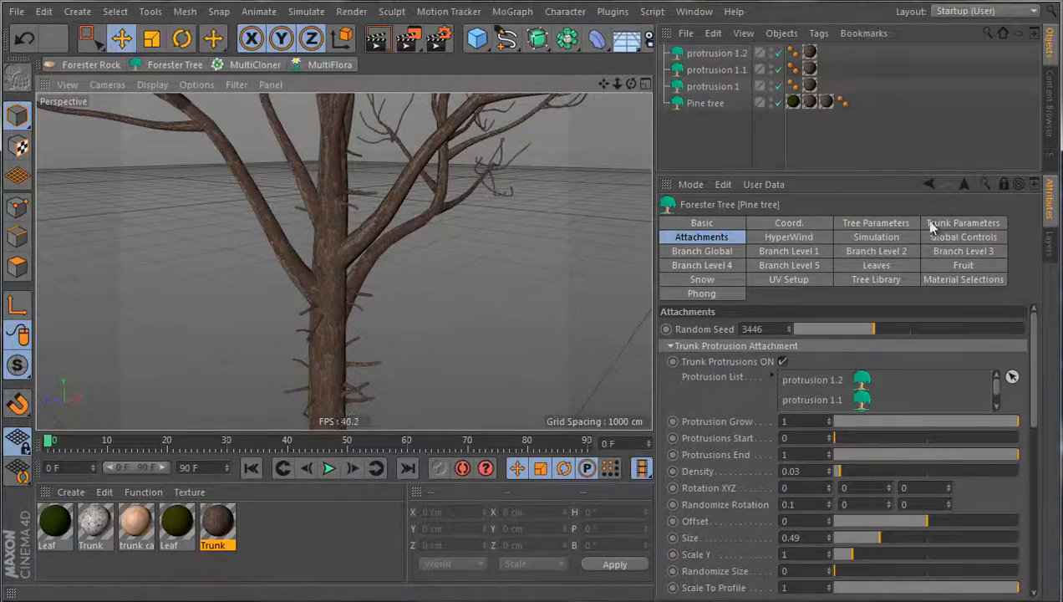
# Step: Try reshaping the pine tree's Trunk Profile curve by moving its end point
pyautogui.click(933, 225)
pyautogui.scroll(-10, 710, 489)
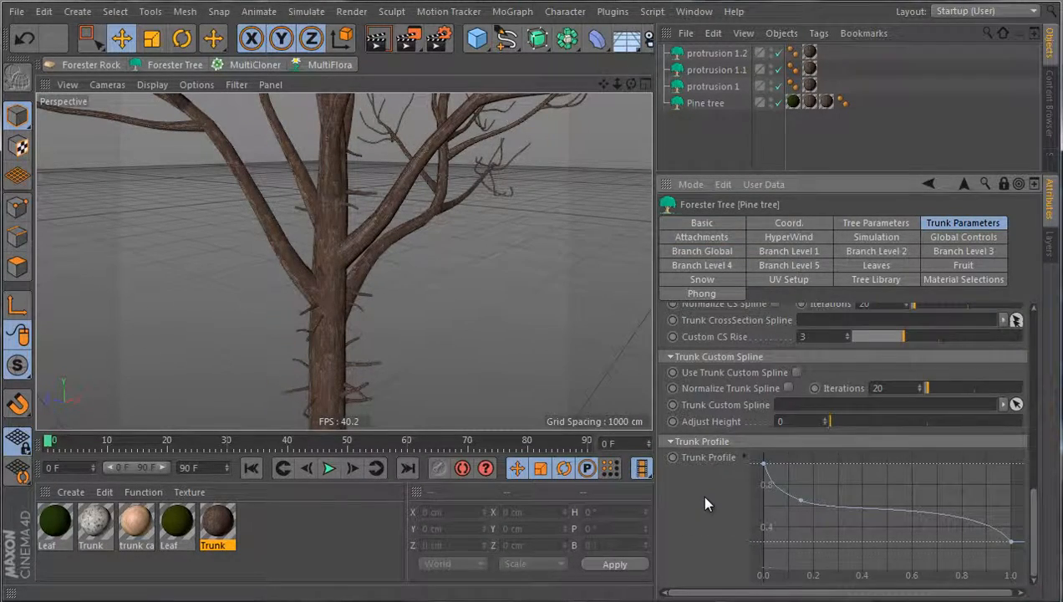
pyautogui.moveTo(1012, 543); pyautogui.dragTo(996, 462)
pyautogui.moveTo(993, 409); pyautogui.dragTo(993, 509)
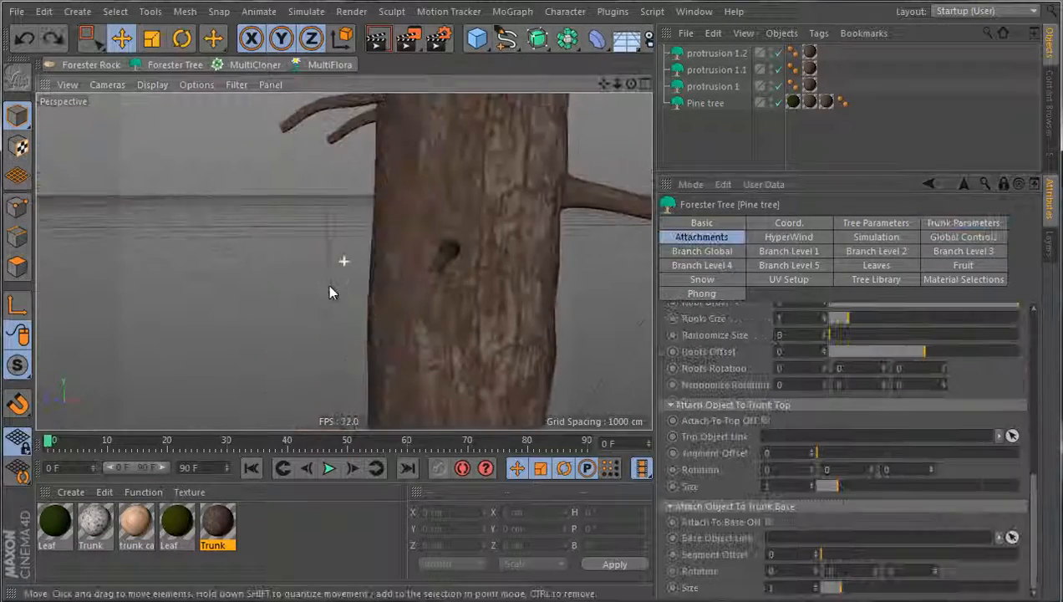
# Step: Sink the protrusion bases into the trunk by setting the protrusion Offset to -9.37
pyautogui.keyDown('alt'); pyautogui.moveTo(329, 287); pyautogui.dragTo(502, 276); pyautogui.keyUp('alt')
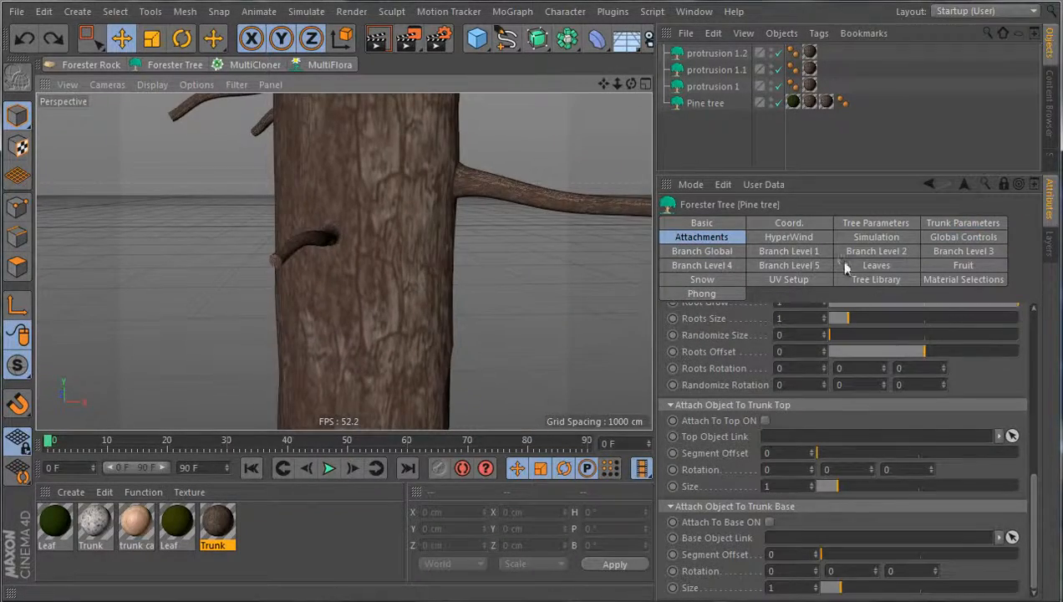
pyautogui.scroll(8, 717, 342)
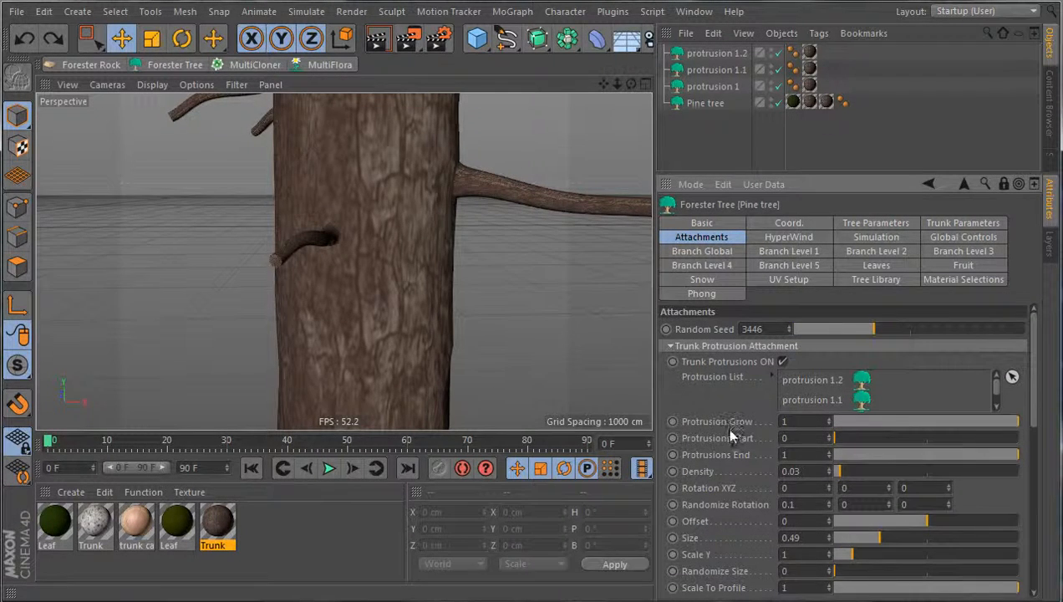
pyautogui.moveTo(929, 521); pyautogui.dragTo(919, 523)
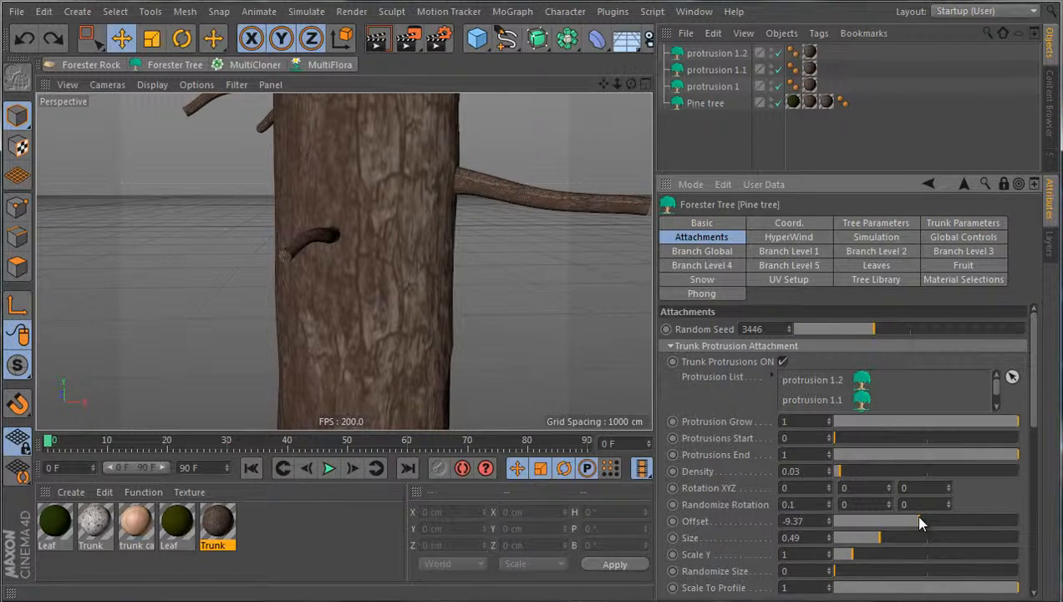
pyautogui.scroll(-7, 373, 204)
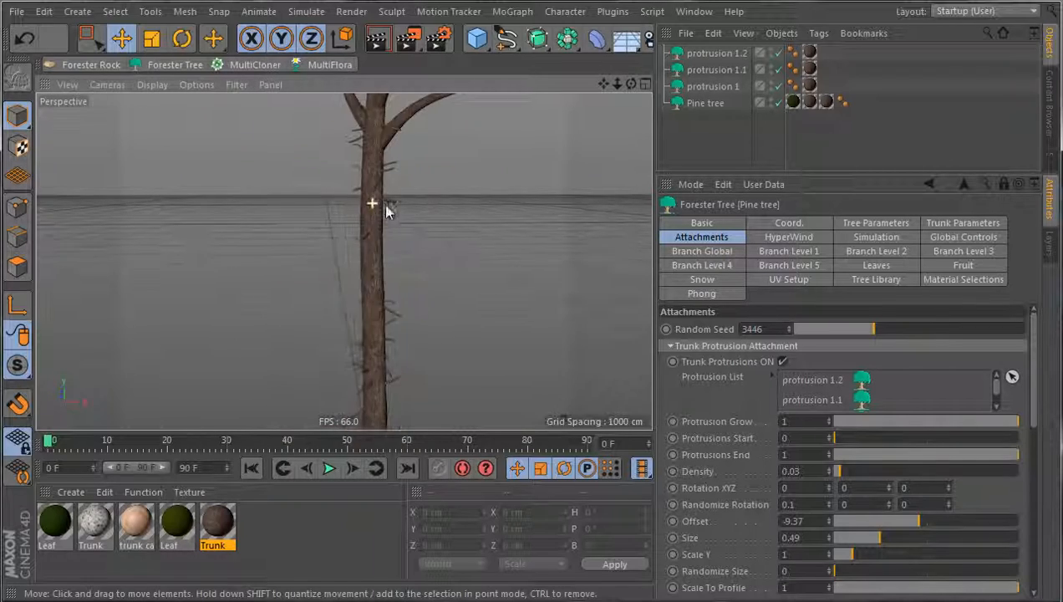
pyautogui.scroll(4, 363, 355)
pyautogui.keyDown('alt'); pyautogui.moveTo(427, 367); pyautogui.dragTo(448, 366); pyautogui.keyUp('alt')
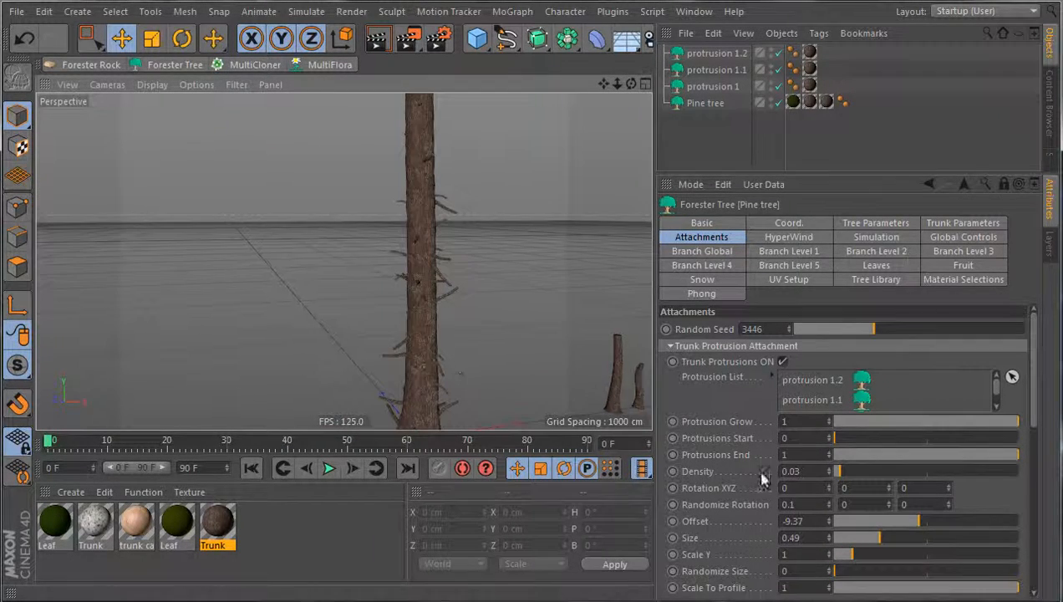
# Step: Enlarge the trunk protrusions by setting their Size to 0.65
pyautogui.moveTo(831, 542); pyautogui.dragTo(832, 531)
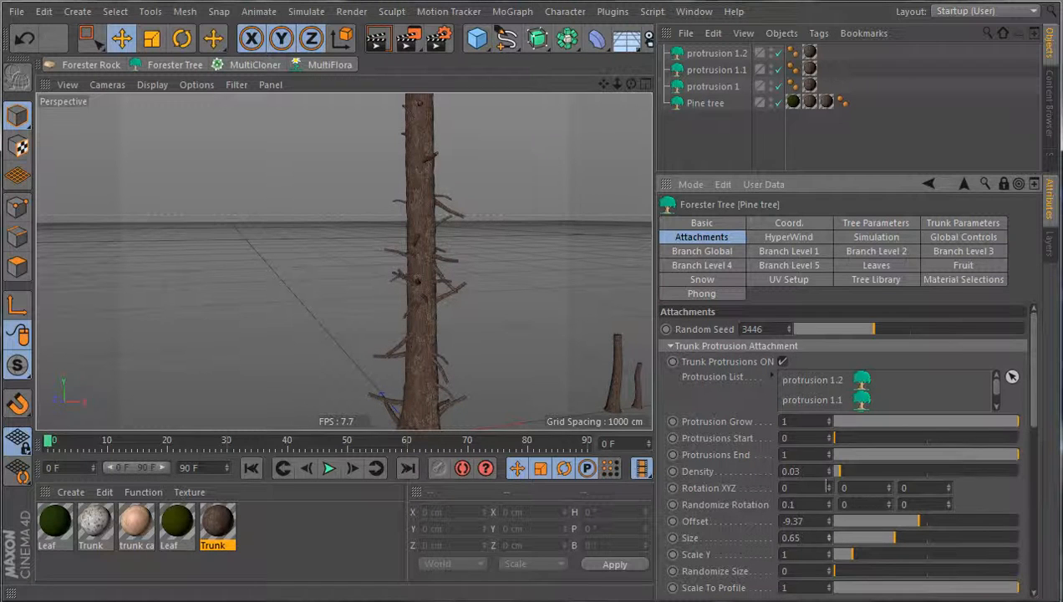
pyautogui.scroll(-3, 400, 306)
pyautogui.keyDown('alt'); pyautogui.moveTo(387, 313); pyautogui.dragTo(446, 327); pyautogui.keyUp('alt')
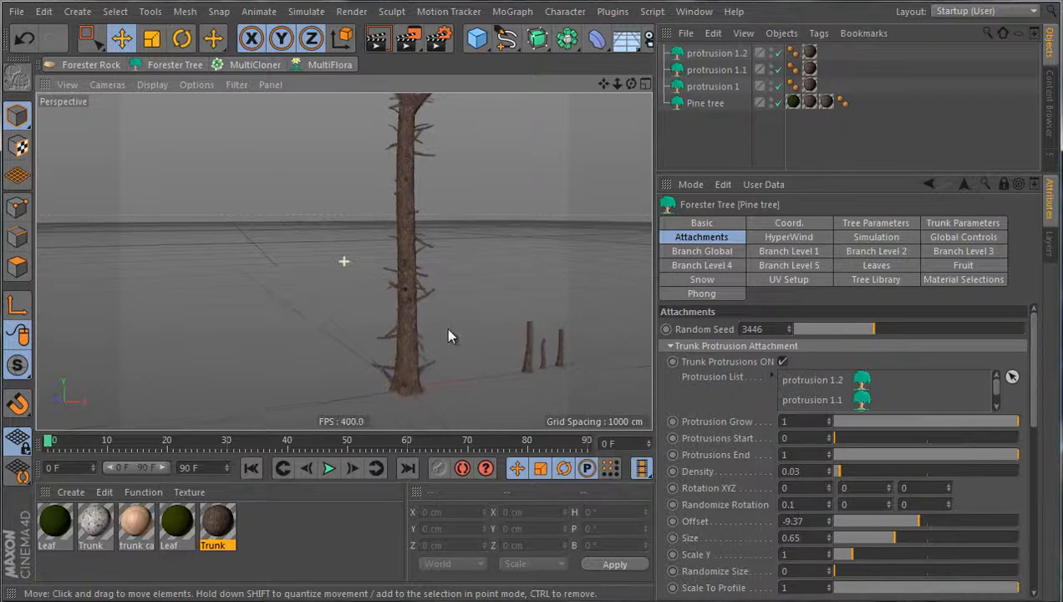
# Step: Preview the protrusions' growth along the trunk by lowering Protrusion Grow to 0.35 and raising it back to 1
pyautogui.moveTo(1011, 426); pyautogui.dragTo(838, 427)
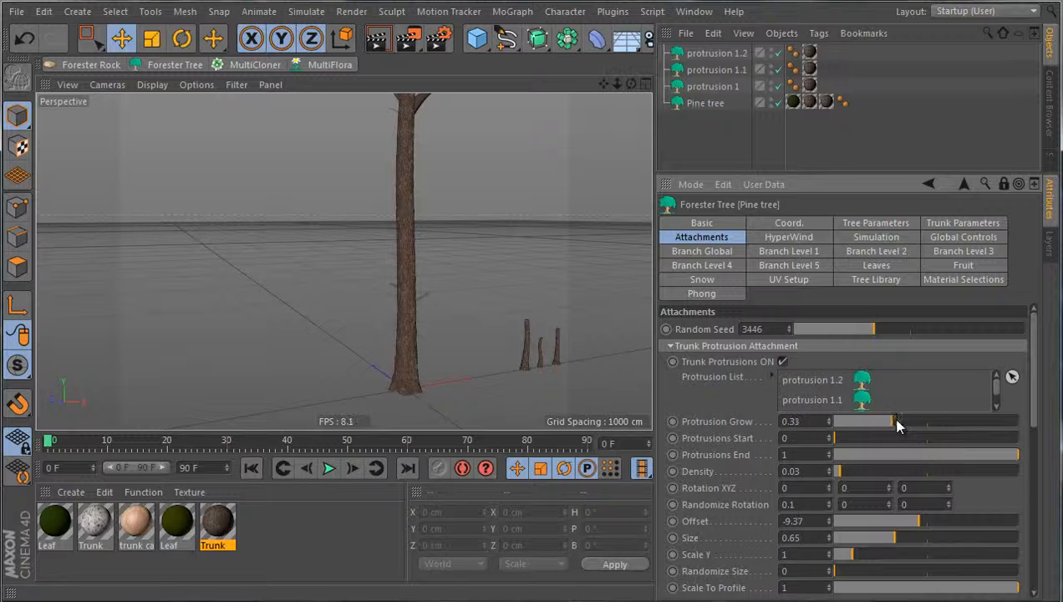
pyautogui.moveTo(917, 426)
pyautogui.mouseDown()
pyautogui.moveTo(876, 430)
pyautogui.moveTo(901, 426)
pyautogui.mouseUp()
pyautogui.scroll(10, 420, 390)
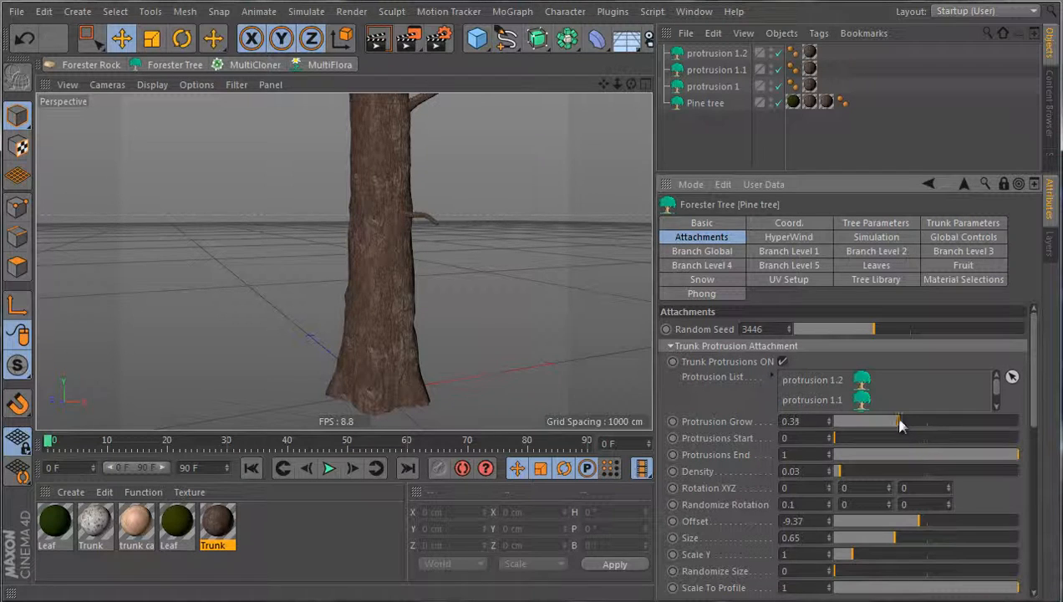
pyautogui.scroll(-5, 492, 418)
pyautogui.scroll(5, 476, 263)
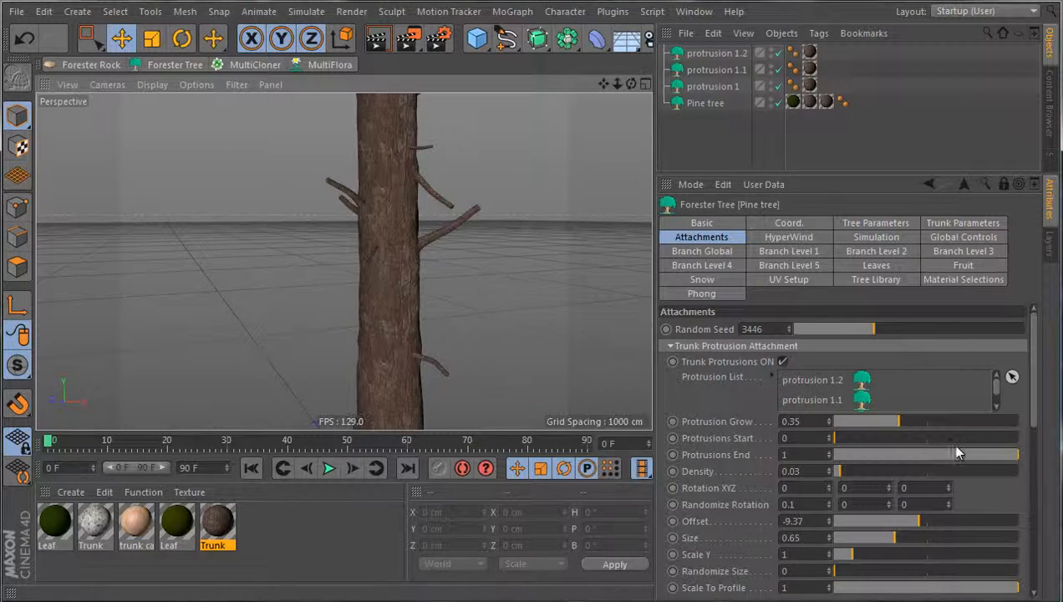
pyautogui.moveTo(899, 420); pyautogui.dragTo(1024, 428)
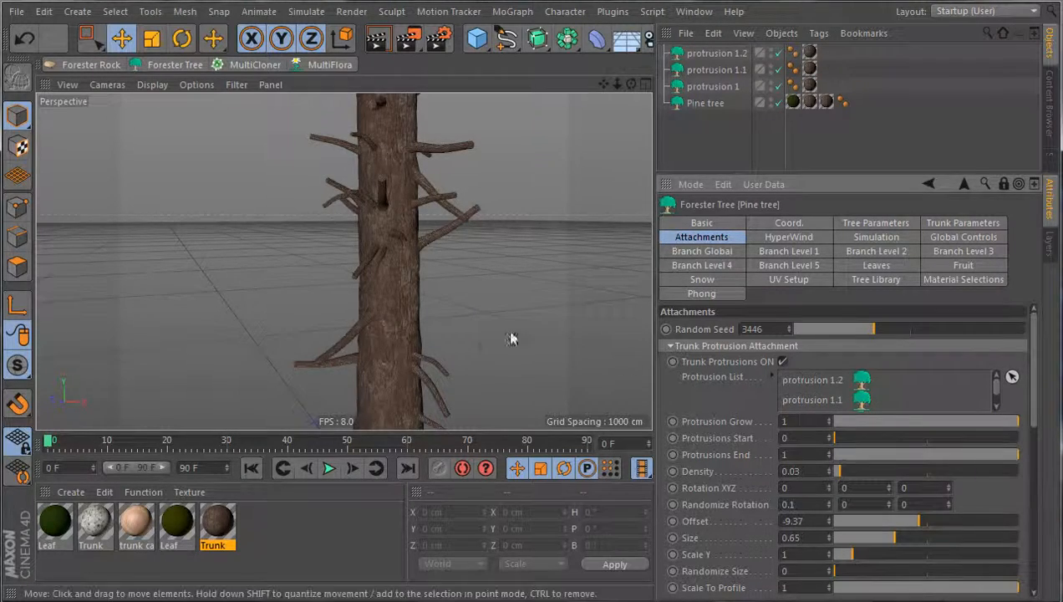
# Step: Keep the base of the trunk free of protrusions by setting Protrusions Start to 0.09
pyautogui.scroll(-4, 472, 334)
pyautogui.scroll(-5, 413, 354)
pyautogui.scroll(4, 413, 352)
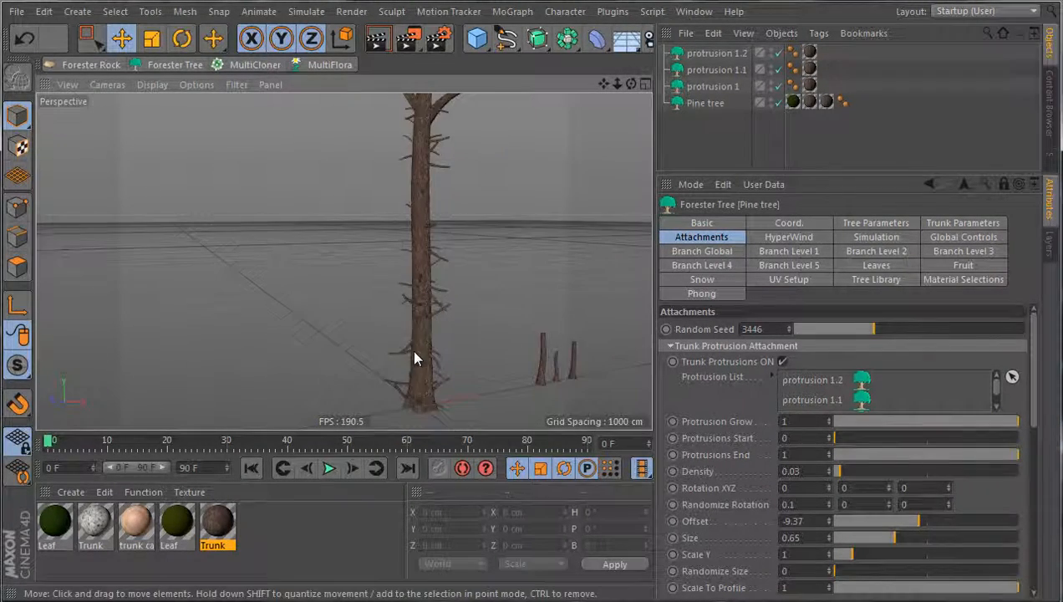
pyautogui.scroll(-1, 414, 357)
pyautogui.keyDown('alt'); pyautogui.moveTo(411, 390); pyautogui.dragTo(386, 363); pyautogui.keyUp('alt')
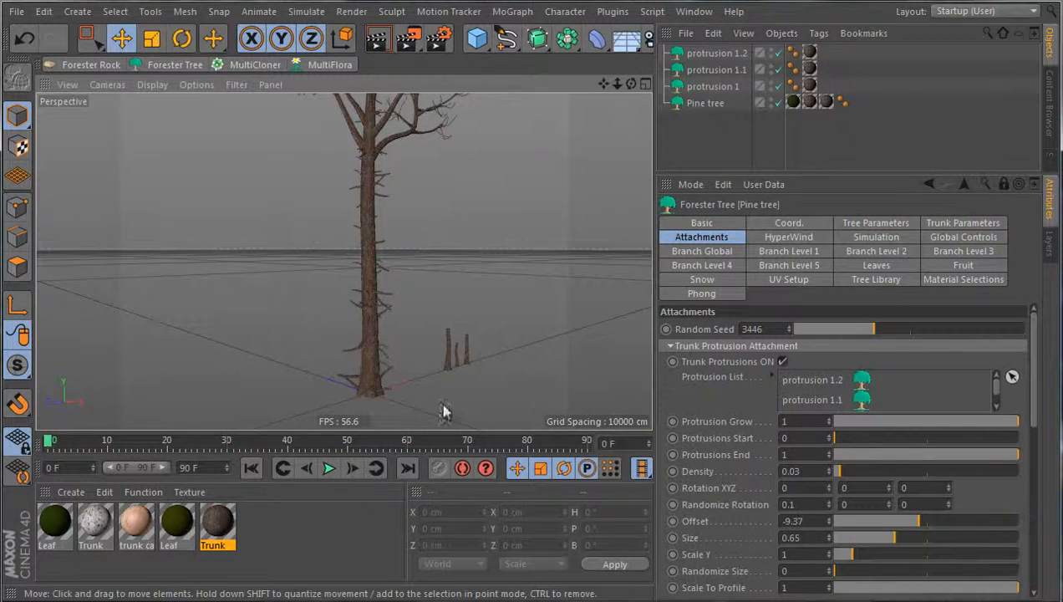
pyautogui.keyDown('alt'); pyautogui.moveTo(383, 190); pyautogui.dragTo(387, 136); pyautogui.keyUp('alt')
pyautogui.keyDown('alt'); pyautogui.moveTo(408, 318); pyautogui.dragTo(408, 306); pyautogui.keyUp('alt')
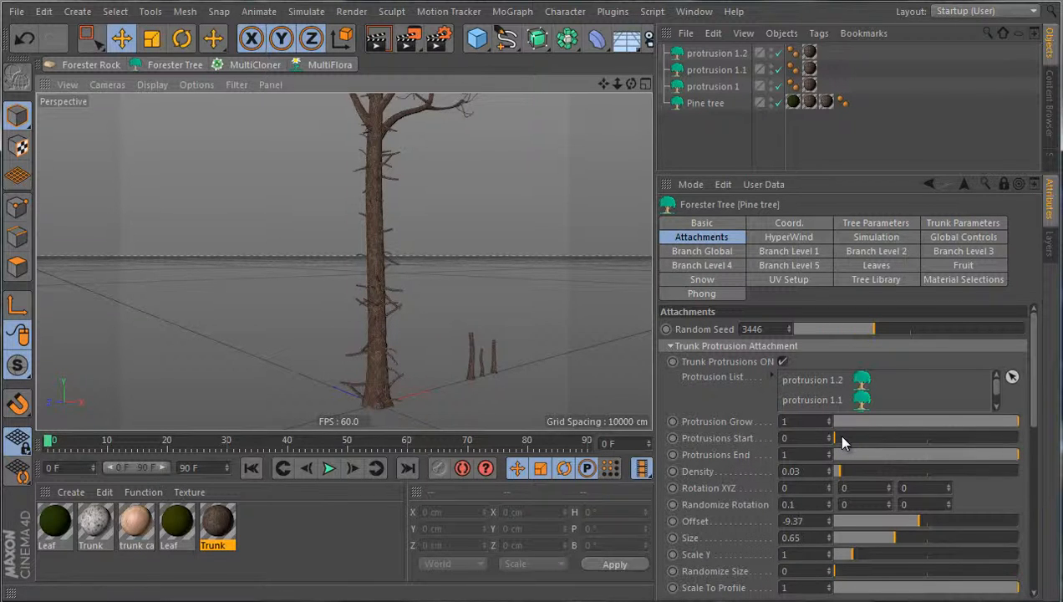
pyautogui.moveTo(842, 438)
pyautogui.mouseDown()
pyautogui.moveTo(909, 430)
pyautogui.moveTo(944, 403)
pyautogui.moveTo(889, 404)
pyautogui.moveTo(854, 420)
pyautogui.mouseUp()
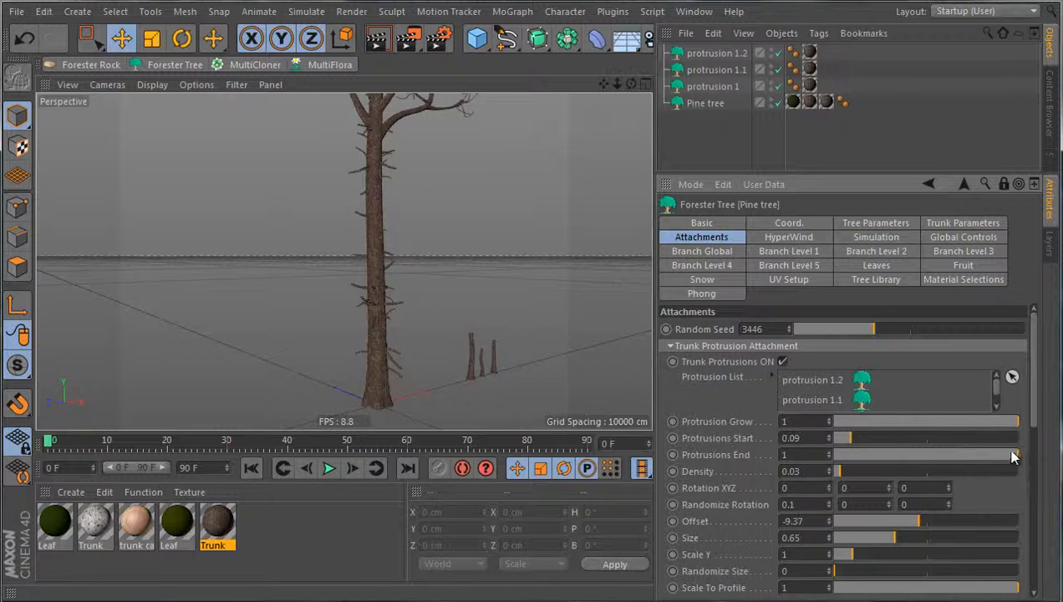
# Step: Keep the upper trunk free of protrusions by setting Protrusions End to 0.77
pyautogui.moveTo(1014, 457); pyautogui.dragTo(975, 456)
pyautogui.keyDown('alt'); pyautogui.moveTo(465, 306); pyautogui.dragTo(382, 355); pyautogui.keyUp('alt')
pyautogui.keyDown('alt'); pyautogui.moveTo(409, 264); pyautogui.dragTo(426, 305, button='middle'); pyautogui.keyUp('alt')
pyautogui.keyDown('alt'); pyautogui.moveTo(426, 311); pyautogui.dragTo(582, 259); pyautogui.keyUp('alt')
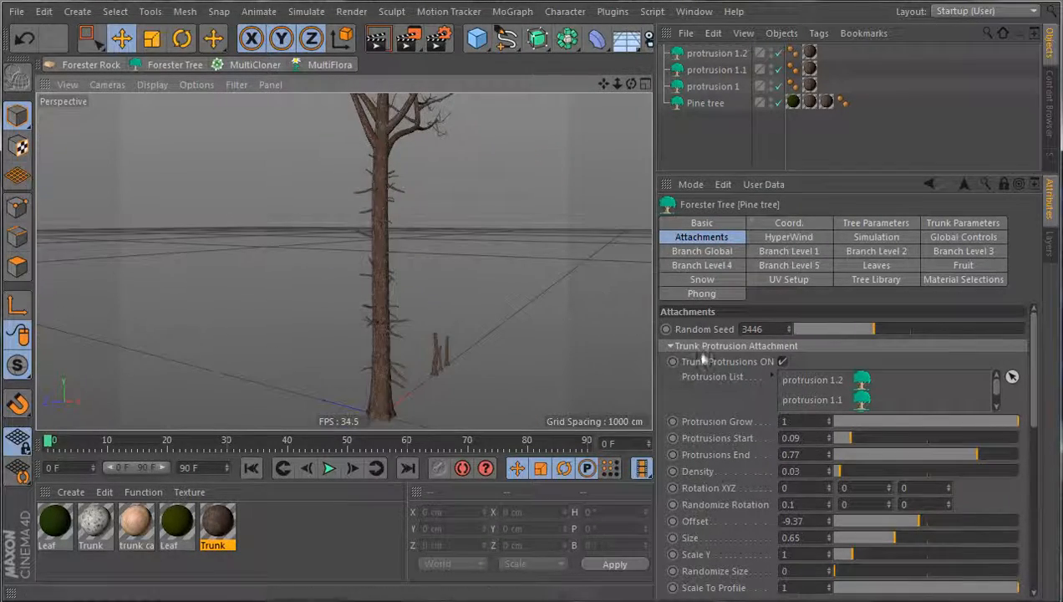
pyautogui.scroll(3, 388, 205)
pyautogui.keyDown('alt'); pyautogui.moveTo(381, 187); pyautogui.dragTo(493, 235, button='right'); pyautogui.keyUp('alt')
pyautogui.keyDown('alt'); pyautogui.moveTo(493, 235); pyautogui.dragTo(386, 288); pyautogui.keyUp('alt')
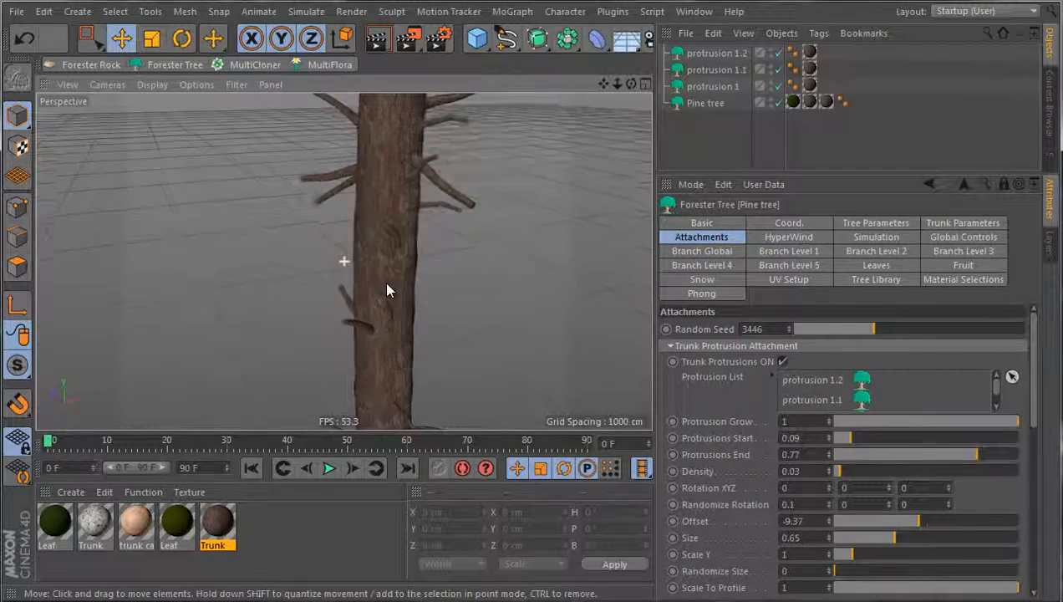
pyautogui.scroll(-4, 393, 204)
pyautogui.keyDown('alt'); pyautogui.moveTo(402, 197); pyautogui.dragTo(535, 243); pyautogui.keyUp('alt')
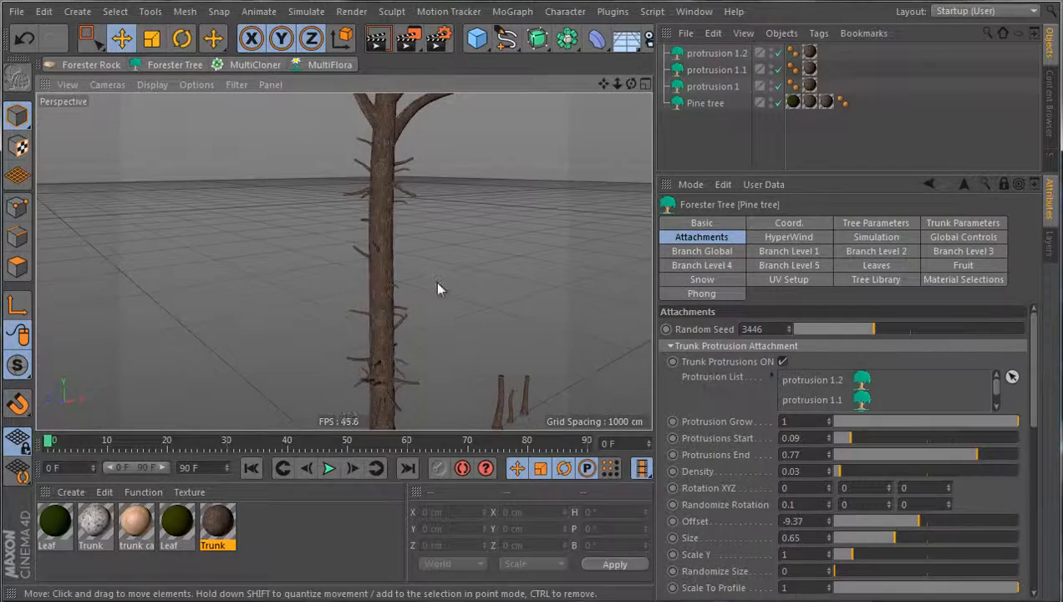
pyautogui.keyDown('alt'); pyautogui.moveTo(437, 282); pyautogui.dragTo(405, 344, button='right'); pyautogui.keyUp('alt')
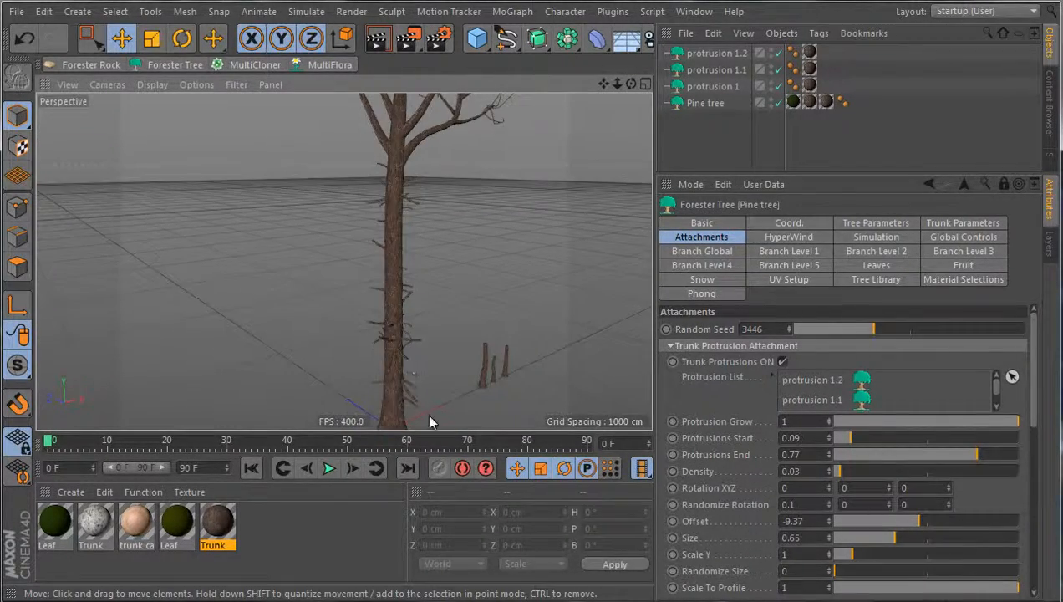
# Step: Tilt the trunk protrusions by setting their X Rotation to -34, with an X Randomize Rotation of 0.05
pyautogui.click(819, 504)
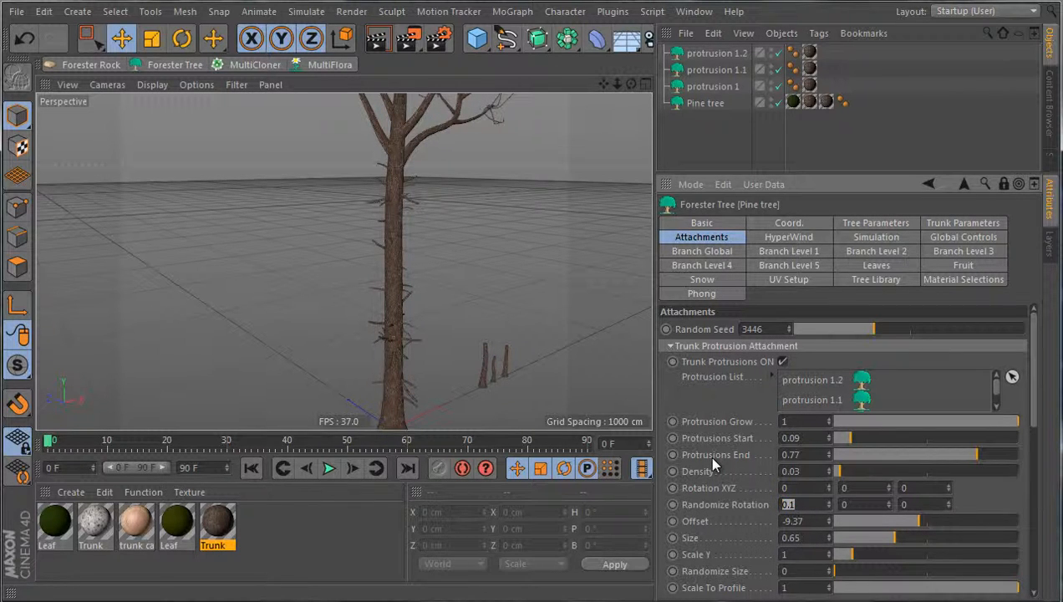
pyautogui.write('.01')
pyautogui.press('Return')
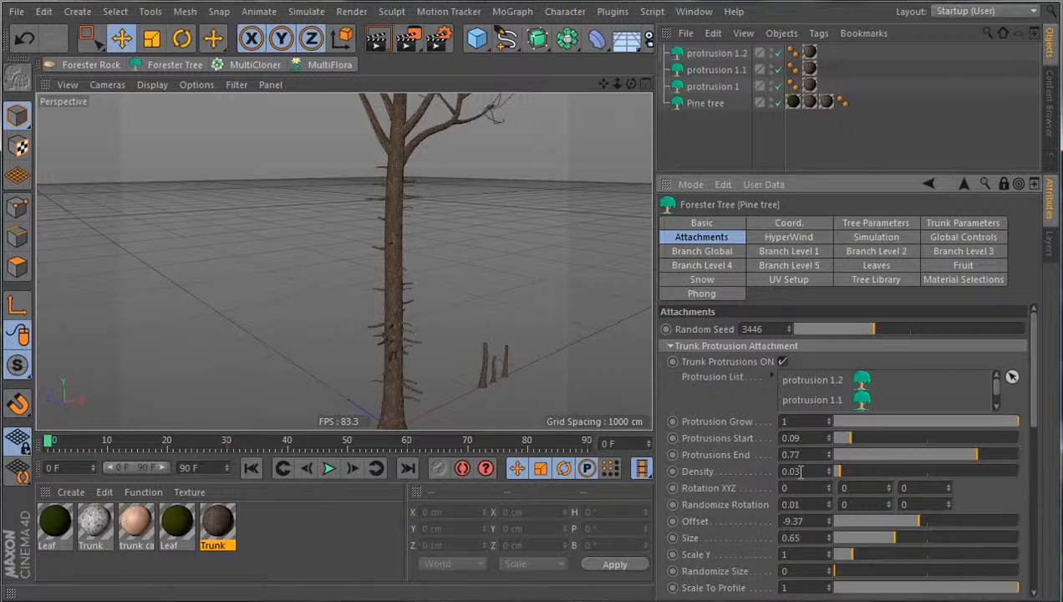
pyautogui.moveTo(828, 491)
pyautogui.mouseDown()
pyautogui.moveTo(829, 510)
pyautogui.moveTo(829, 492)
pyautogui.mouseUp()
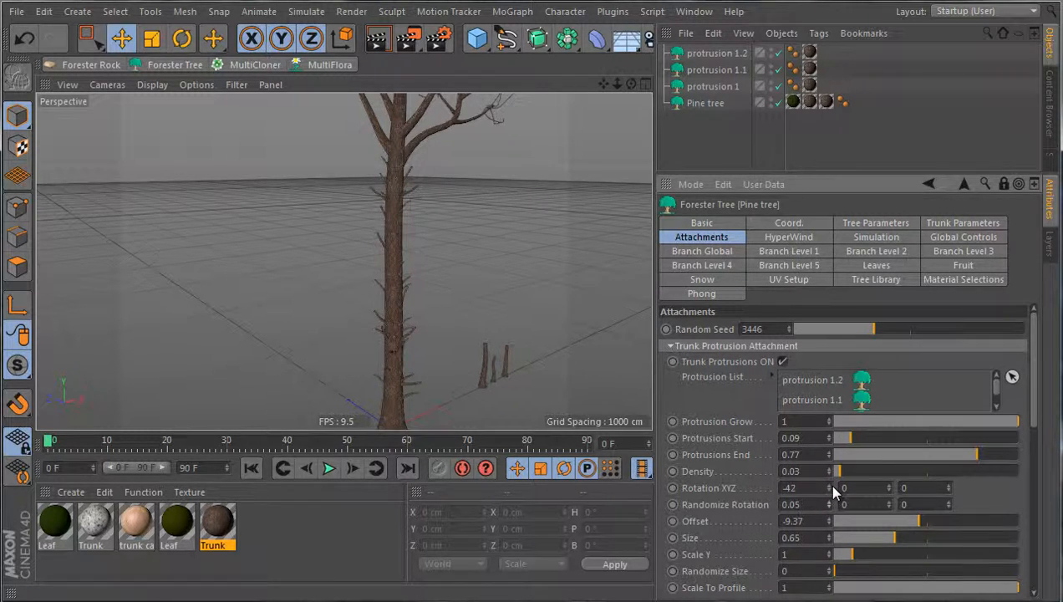
pyautogui.moveTo(827, 483); pyautogui.dragTo(834, 491)
pyautogui.scroll(6, 413, 383)
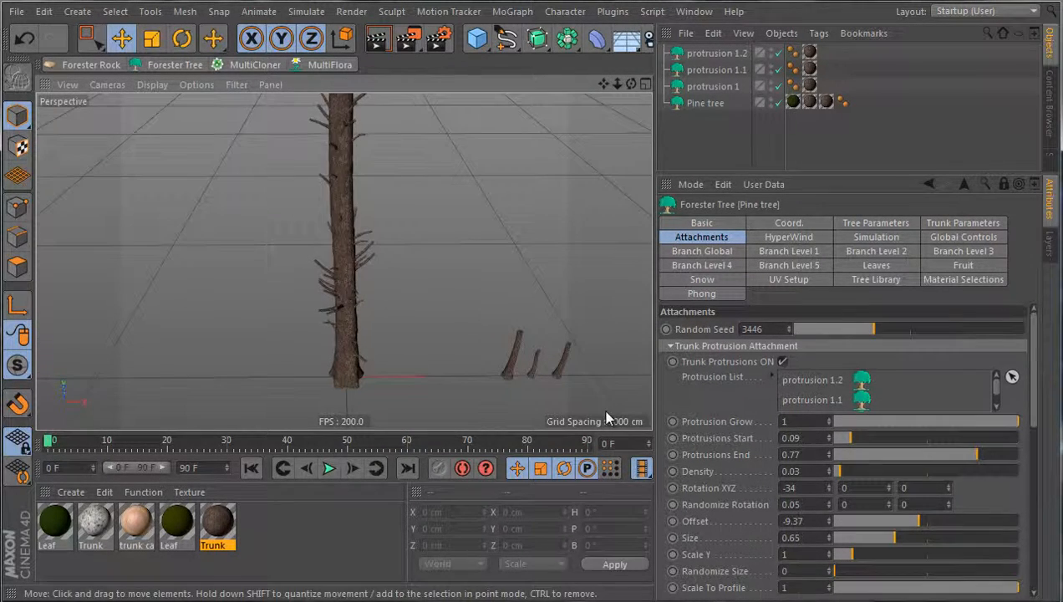
# Step: Try Y Rotation values of 90 and -90 on the trunk protrusions, and reset the Y Rotation to 0
pyautogui.moveTo(890, 490); pyautogui.dragTo(891, 455)
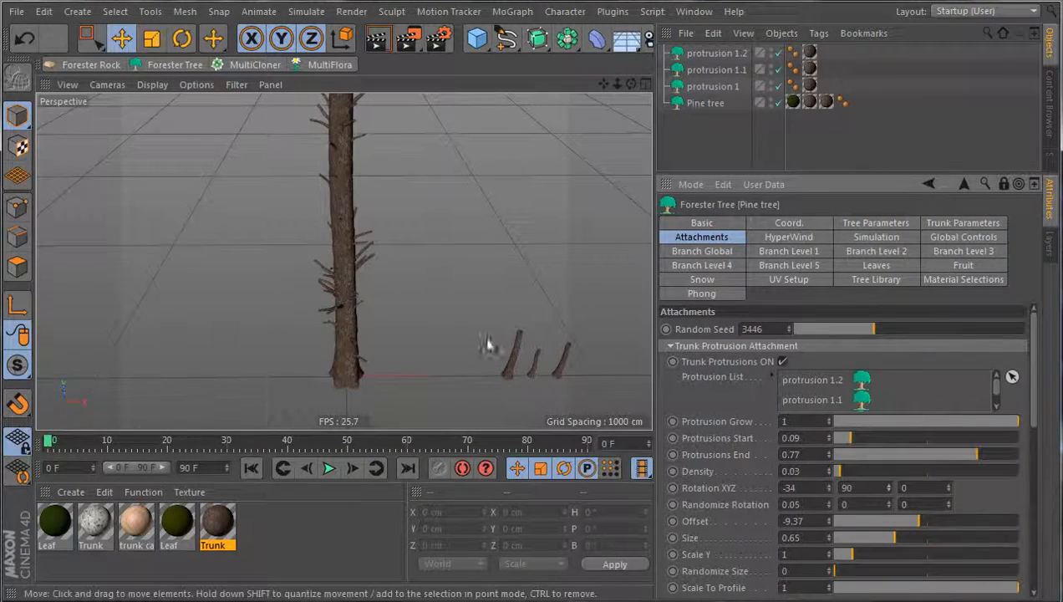
pyautogui.scroll(5, 261, 363)
pyautogui.scroll(3, 403, 366)
pyautogui.scroll(3, 403, 363)
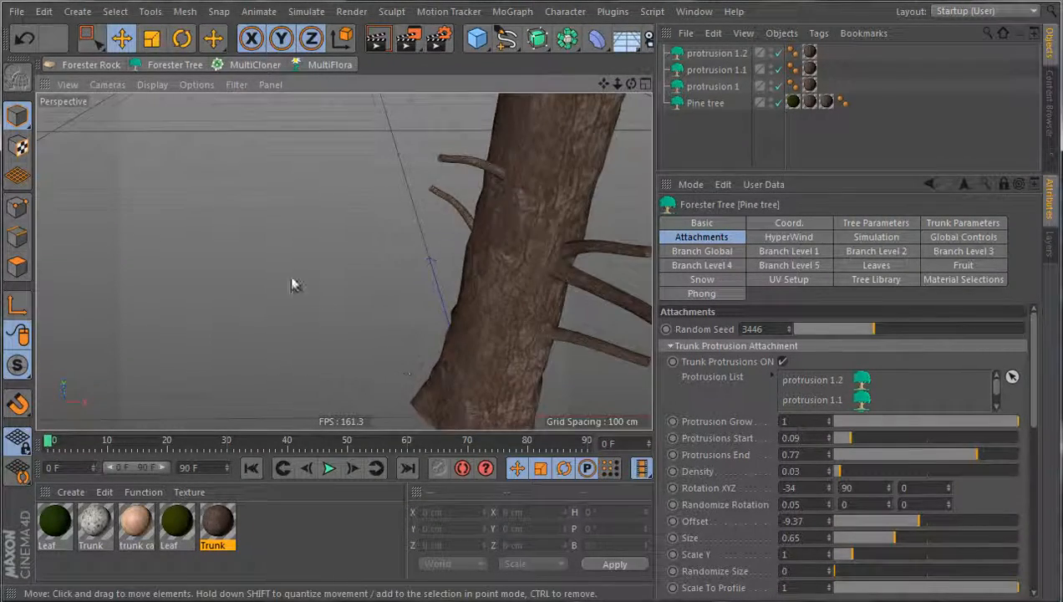
pyautogui.keyDown('alt'); pyautogui.moveTo(292, 281); pyautogui.dragTo(485, 274); pyautogui.keyUp('alt')
pyautogui.scroll(3, 570, 298)
pyautogui.keyDown('alt'); pyautogui.moveTo(570, 298); pyautogui.dragTo(642, 393); pyautogui.keyUp('alt')
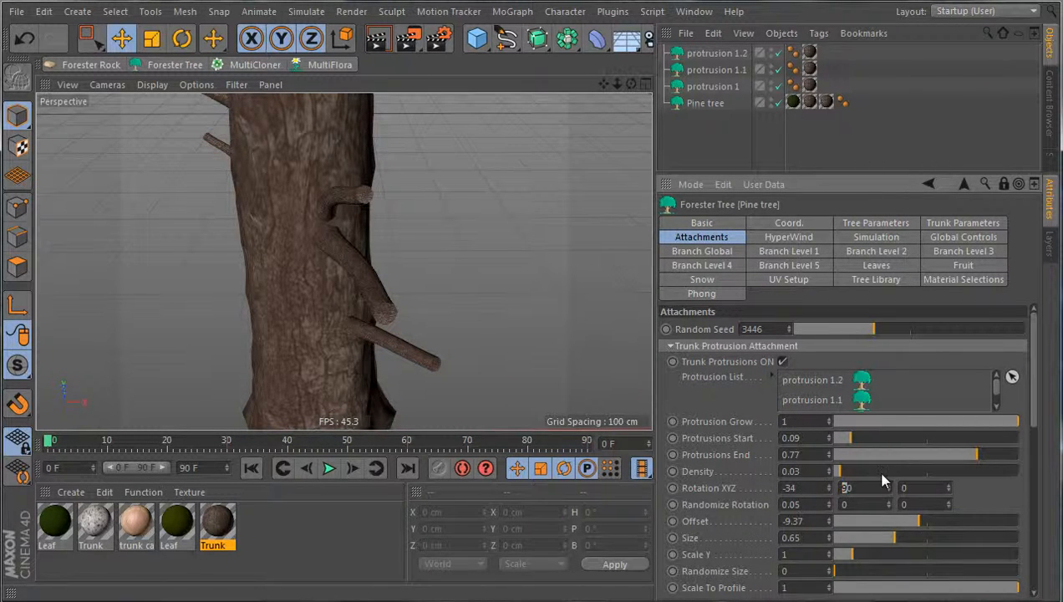
pyautogui.press('Return')
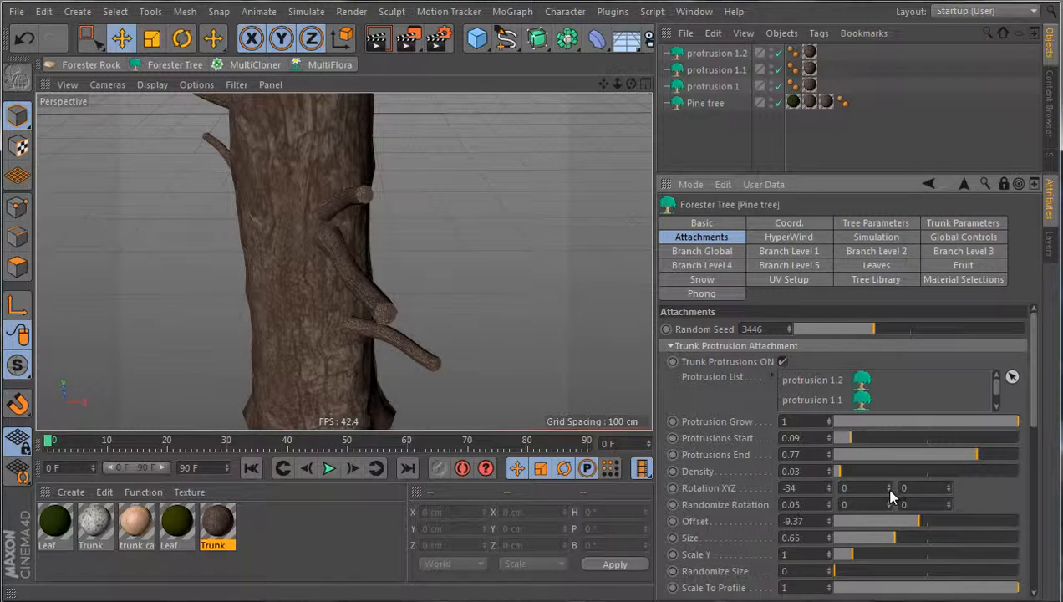
pyautogui.write('90')
pyautogui.press('Return')
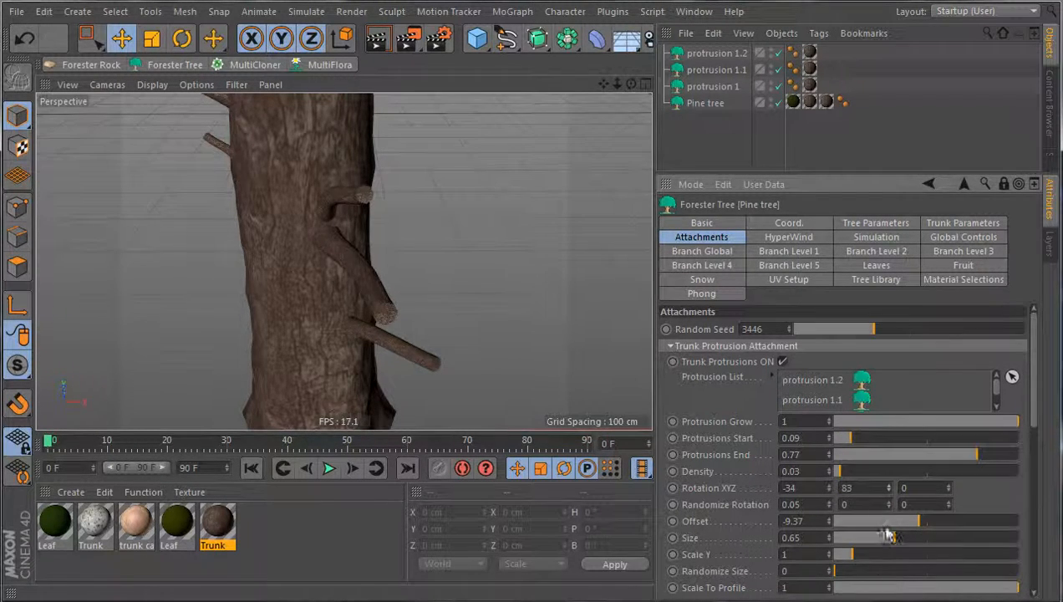
pyautogui.moveTo(888, 487); pyautogui.dragTo(878, 568)
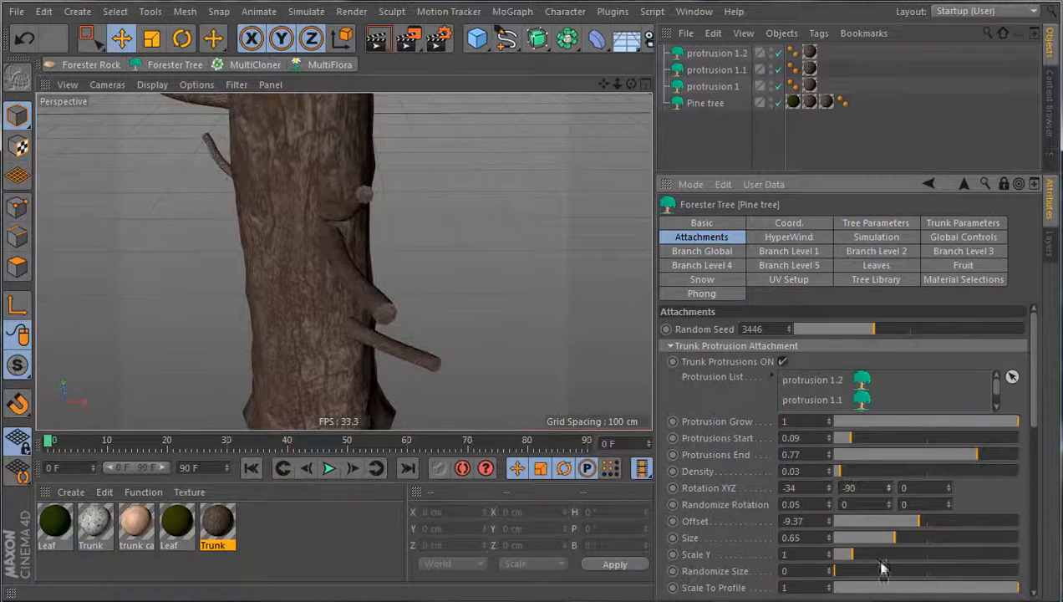
pyautogui.rightClick(889, 488)
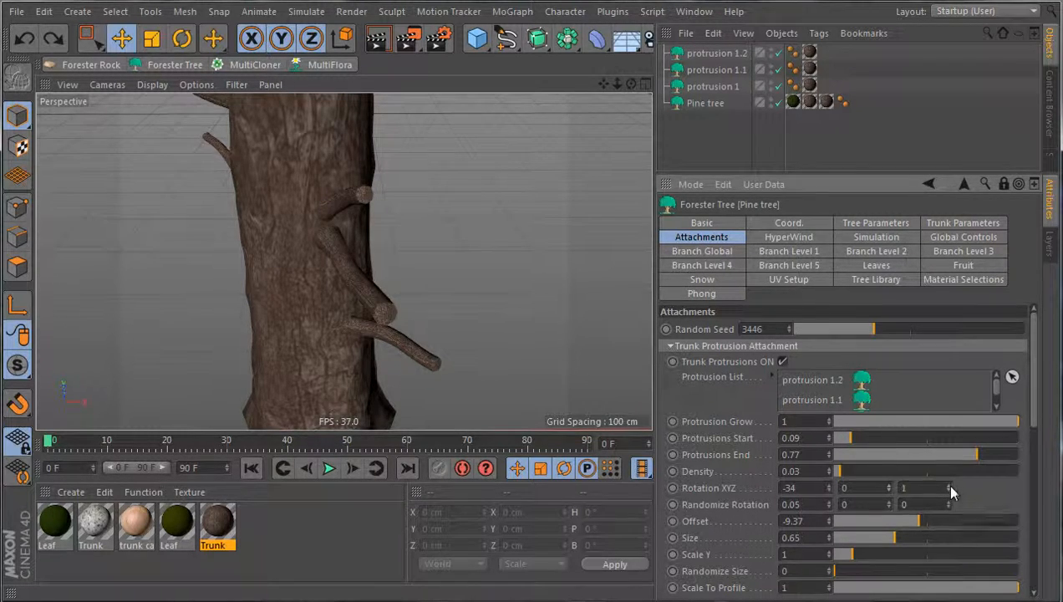
# Step: Try positive and negative Z Rotation values such as 3 and -7 on the protrusions, and reset the Z Rotation to 0
pyautogui.click(950, 486)
pyautogui.click(951, 486)
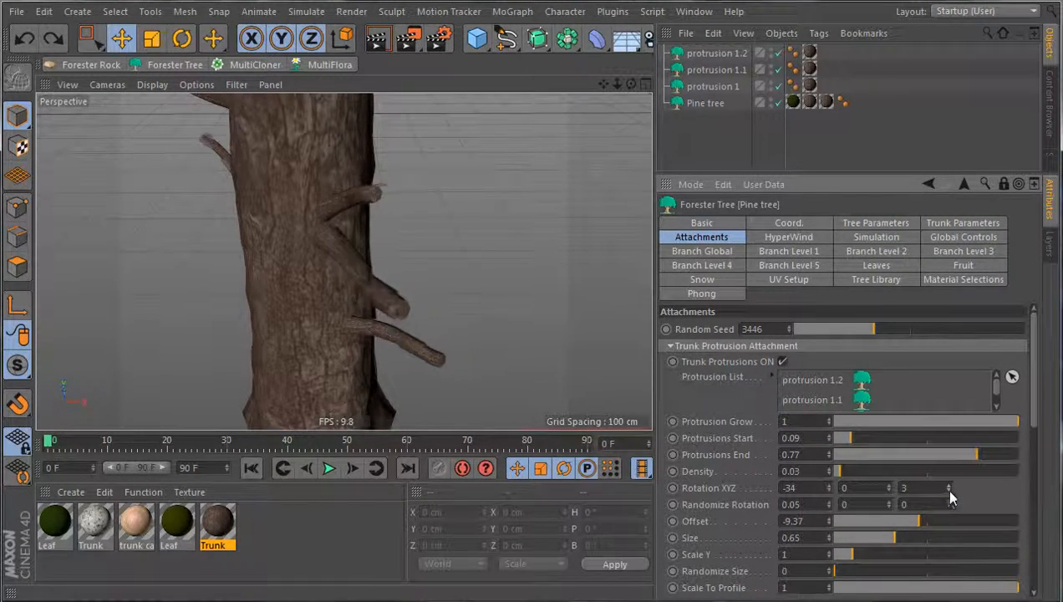
pyautogui.moveTo(950, 497); pyautogui.dragTo(952, 453)
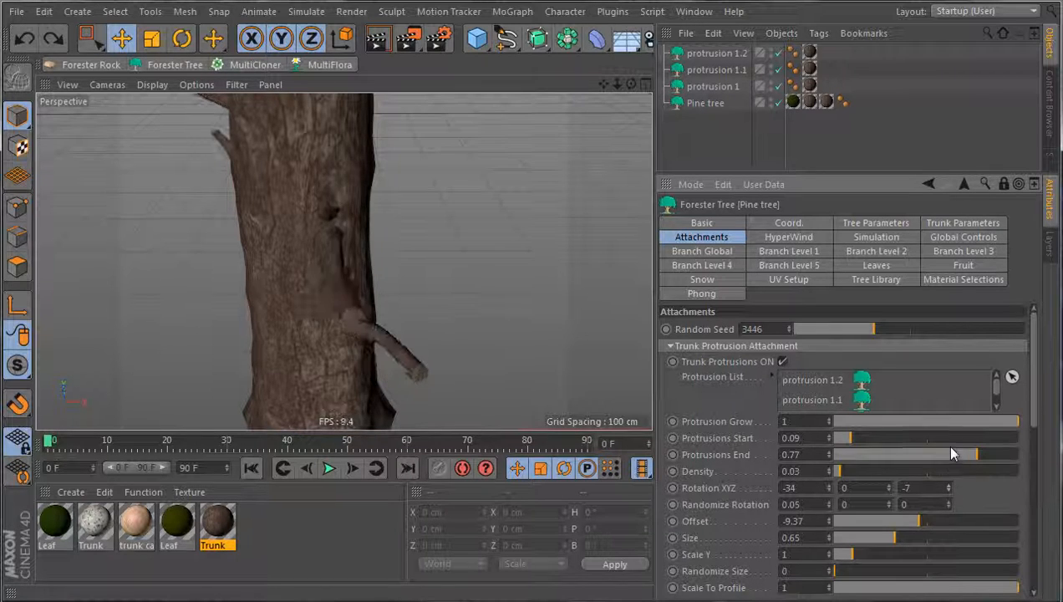
pyautogui.rightClick(950, 490)
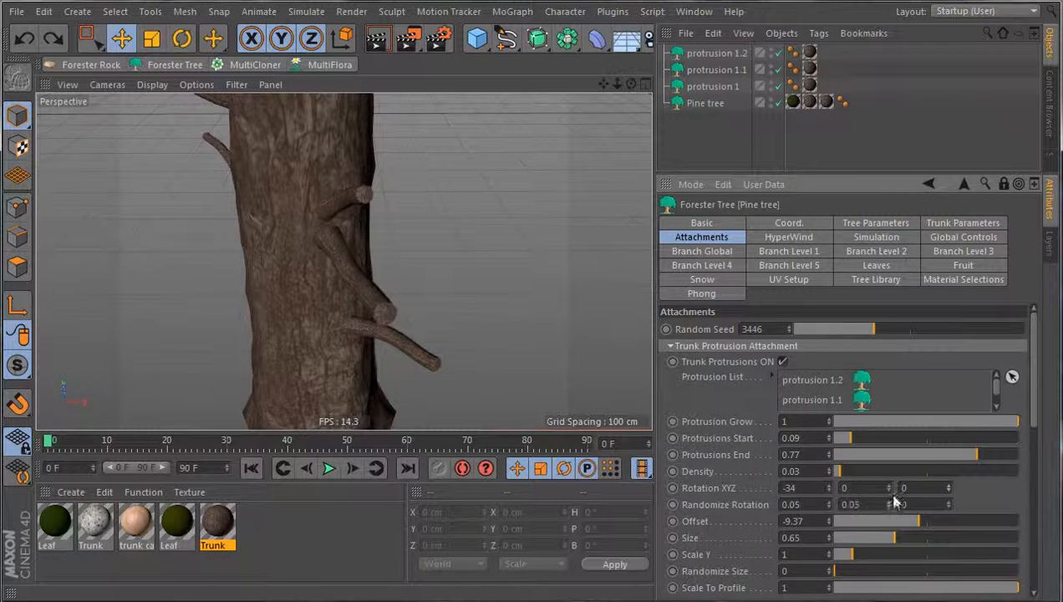
# Step: Try randomizing the protrusions' Y and Z rotation, with a Z value of 0.18, and reset both values to 0
pyautogui.moveTo(894, 502); pyautogui.dragTo(953, 489)
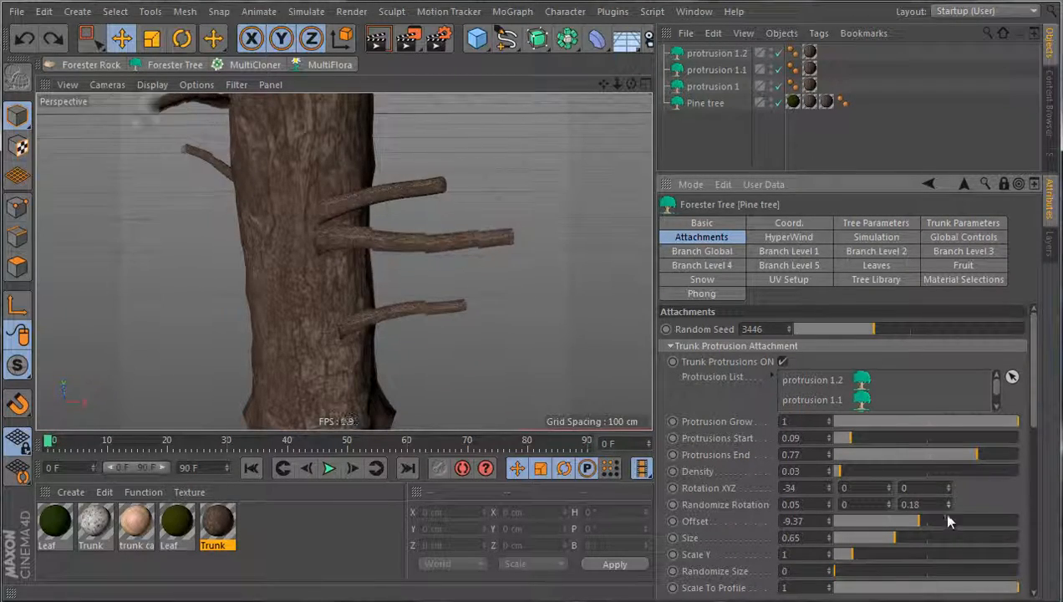
pyautogui.rightClick(950, 506)
pyautogui.scroll(-3, 506, 416)
pyautogui.keyDown('alt'); pyautogui.moveTo(505, 415); pyautogui.dragTo(684, 426); pyautogui.keyUp('alt')
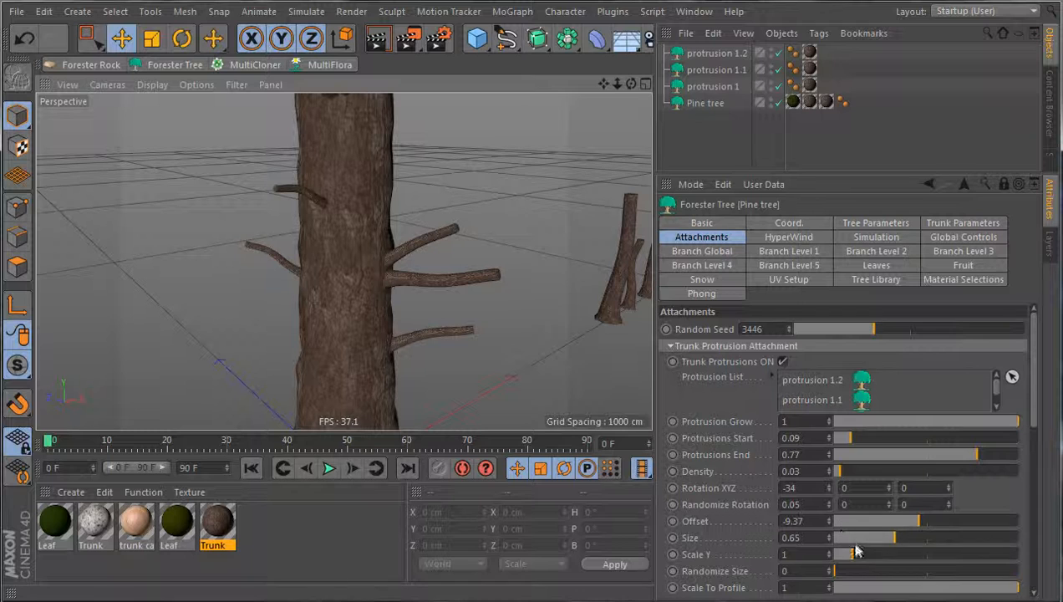
# Step: Try changing the protrusions' Scale Y to 0.96 and undo the change
pyautogui.moveTo(853, 560)
pyautogui.mouseDown()
pyautogui.moveTo(871, 556)
pyautogui.moveTo(836, 560)
pyautogui.moveTo(893, 551)
pyautogui.moveTo(828, 551)
pyautogui.moveTo(857, 547)
pyautogui.mouseUp()
pyautogui.scroll(-5, 505, 312)
pyautogui.scroll(-3, 441, 301)
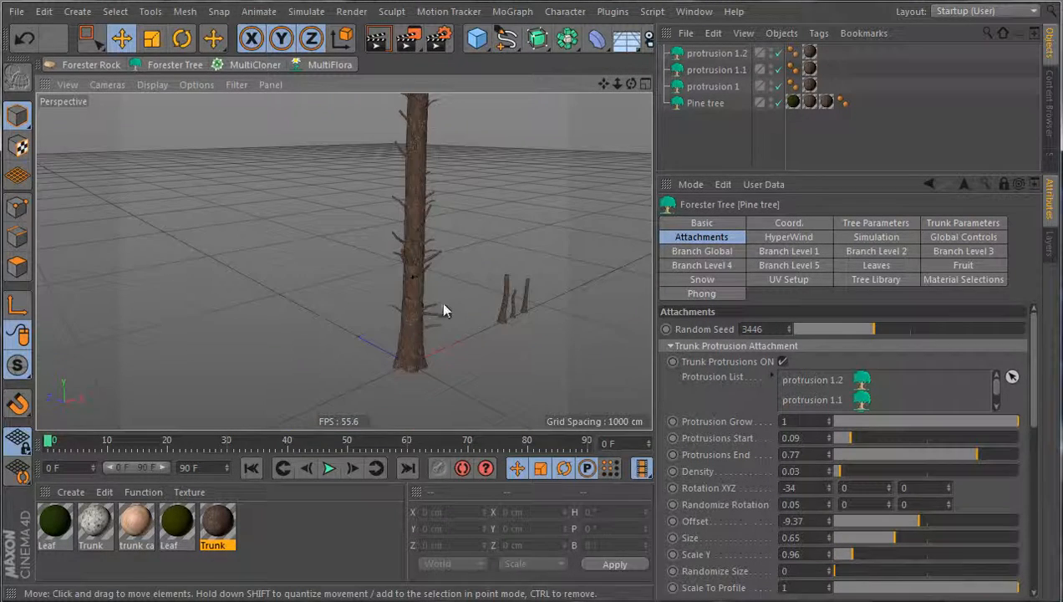
pyautogui.scroll(2, 440, 301)
pyautogui.hotkey('ctrl', 'z')
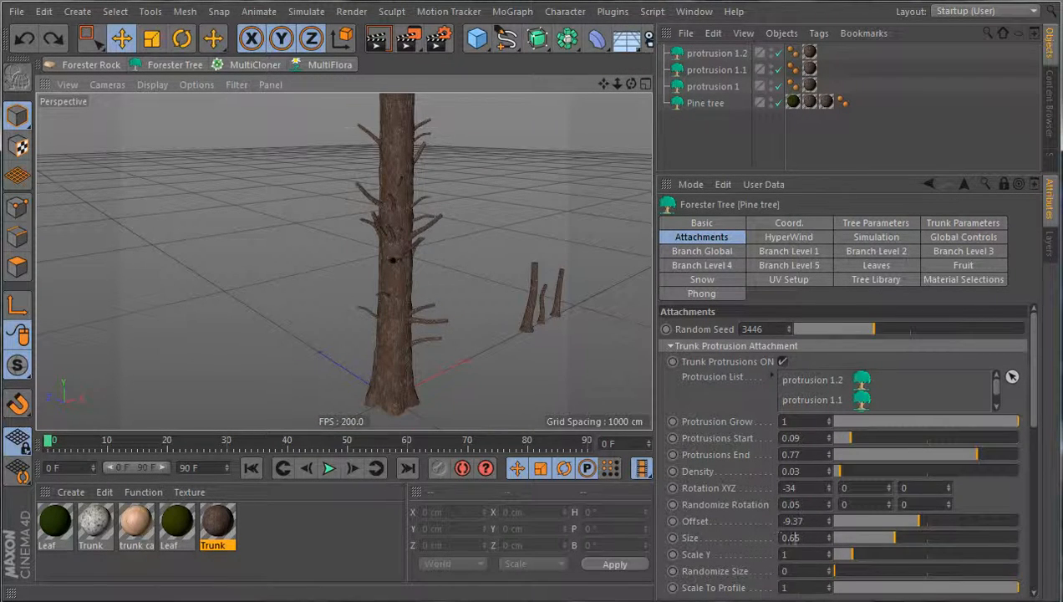
# Step: Vary and enlarge the trunk protrusions by setting Randomize Size to 0.3 and Size to 0.95
pyautogui.moveTo(836, 571); pyautogui.dragTo(923, 538)
pyautogui.scroll(-1, 339, 298)
pyautogui.scroll(1, 373, 256)
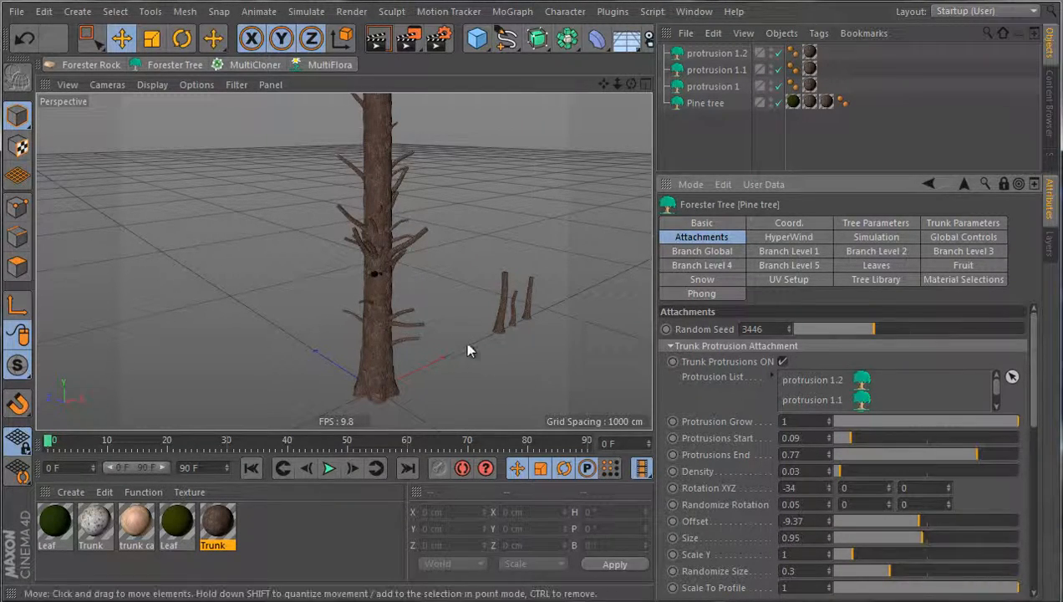
pyautogui.keyDown('alt'); pyautogui.moveTo(468, 350); pyautogui.dragTo(397, 348); pyautogui.keyUp('alt')
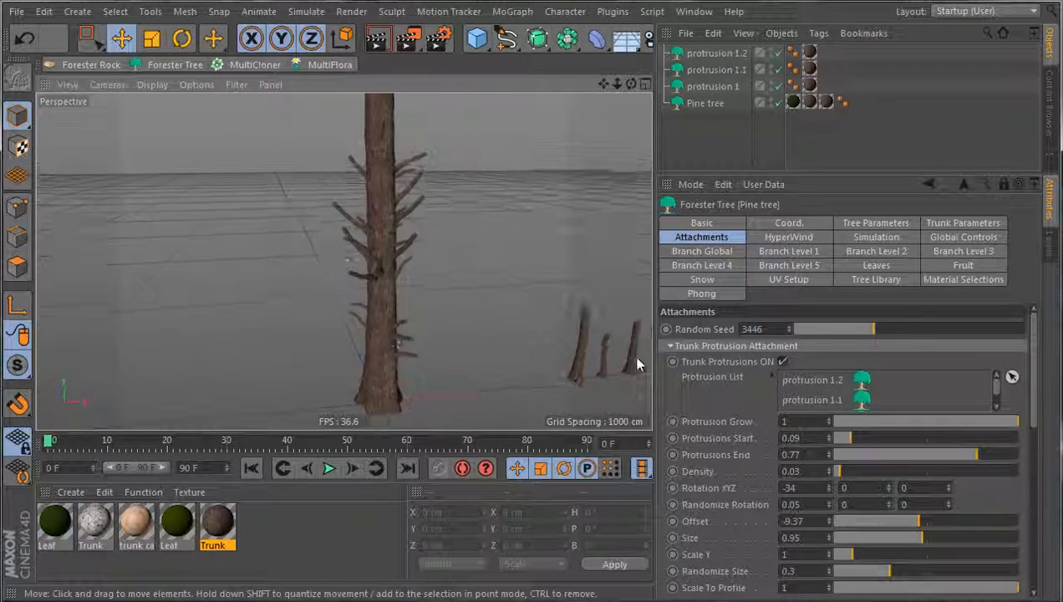
# Step: Thin out the trunk protrusions by trying a Density of 0.02 and settling on 0.025
pyautogui.click(830, 474)
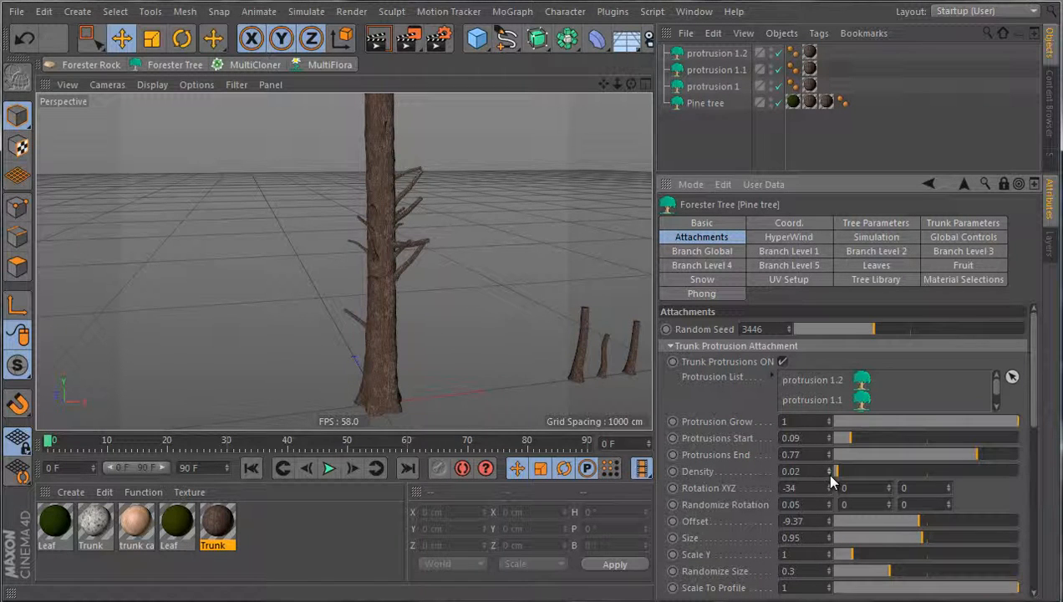
pyautogui.hotkey('ctrl', 'z')
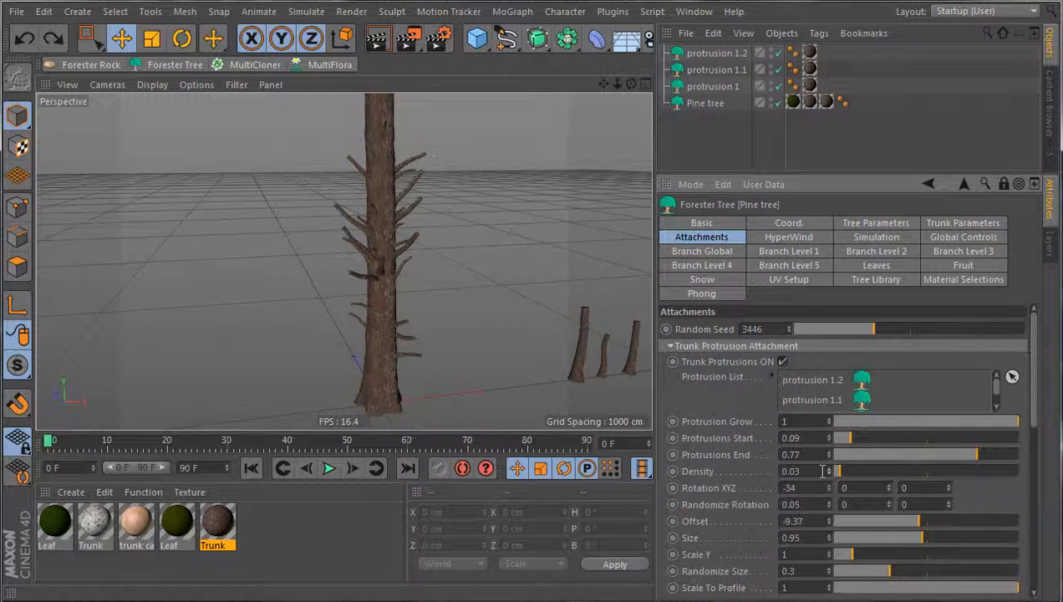
pyautogui.doubleClick(823, 471)
pyautogui.press('Return')
pyautogui.keyDown('alt'); pyautogui.moveTo(458, 321); pyautogui.dragTo(562, 305); pyautogui.keyUp('alt')
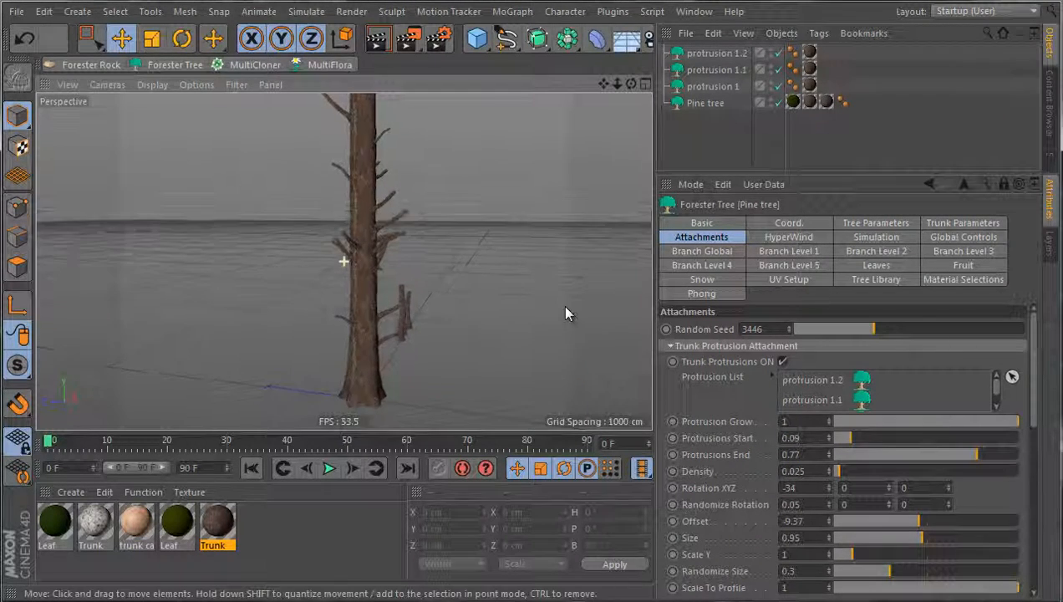
# Step: Increase the protrusions' size variation by setting Randomize Size to 0.5, and lower Scale To Profile below 1
pyautogui.moveTo(893, 572); pyautogui.dragTo(923, 574)
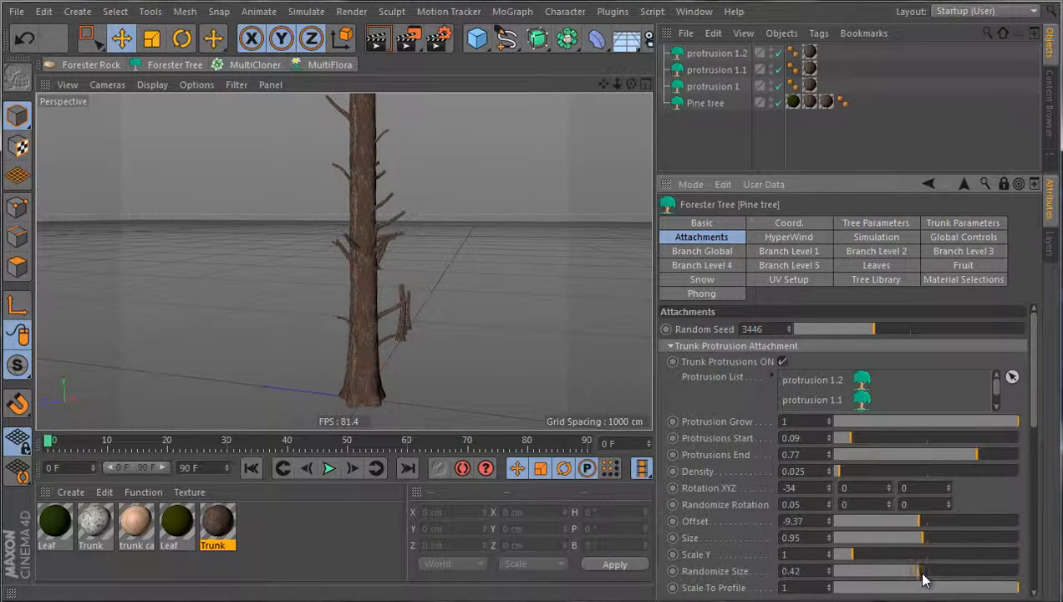
pyautogui.keyDown('alt'); pyautogui.moveTo(344, 261); pyautogui.dragTo(104, 324); pyautogui.keyUp('alt')
pyautogui.keyDown('alt'); pyautogui.moveTo(318, 345); pyautogui.dragTo(535, 269); pyautogui.keyUp('alt')
pyautogui.scroll(5, 391, 286)
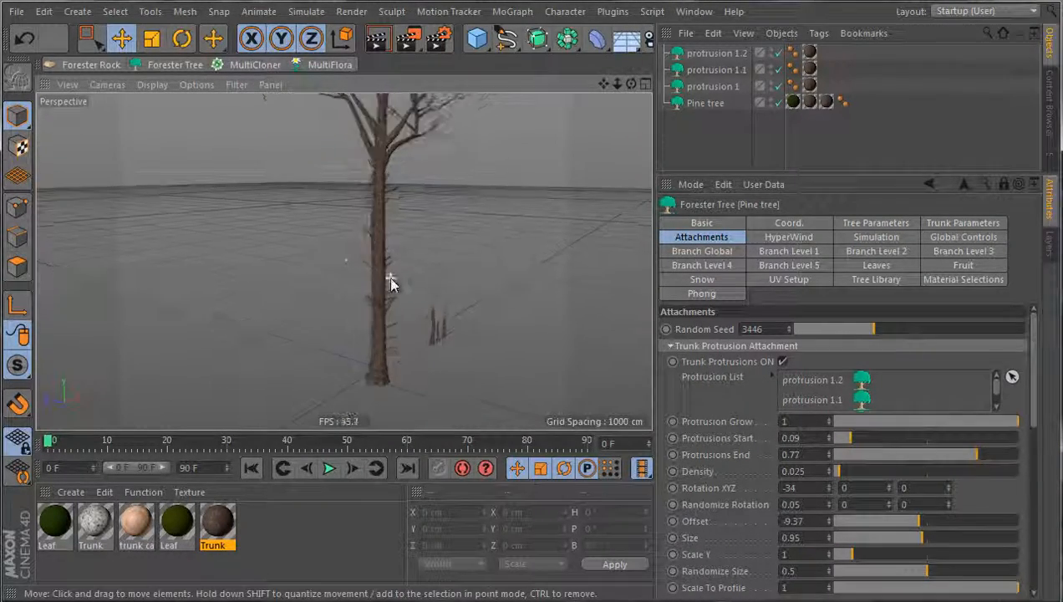
pyautogui.keyDown('alt'); pyautogui.moveTo(399, 299); pyautogui.dragTo(538, 307); pyautogui.keyUp('alt')
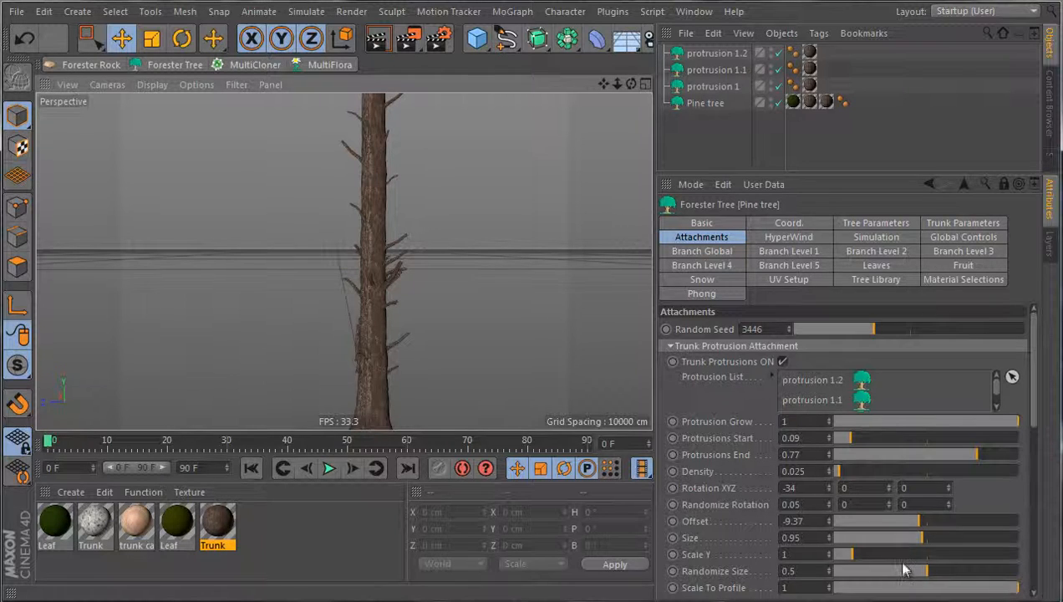
pyautogui.moveTo(1006, 592); pyautogui.dragTo(907, 588)
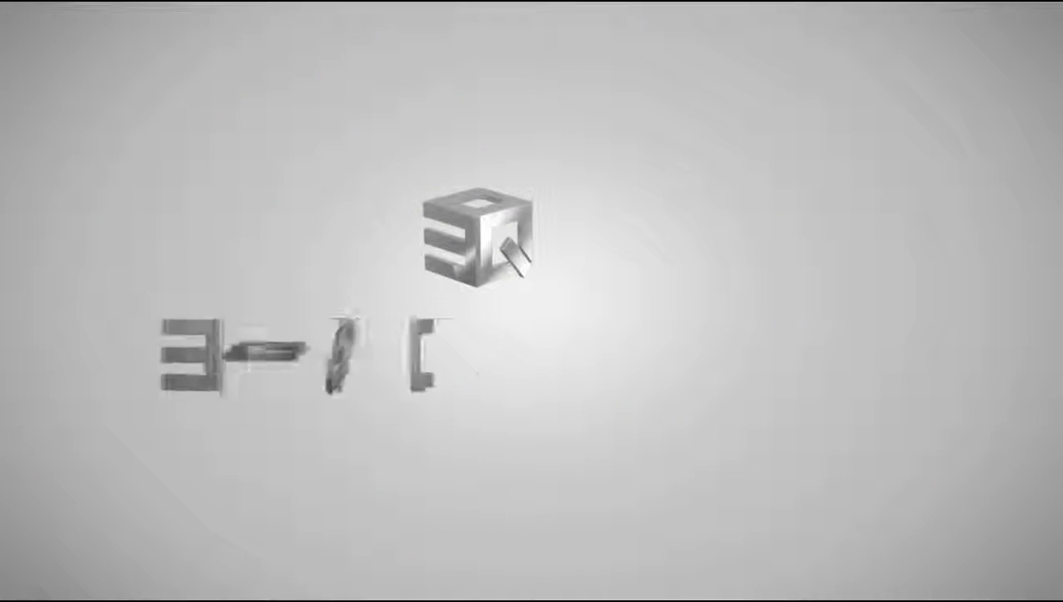